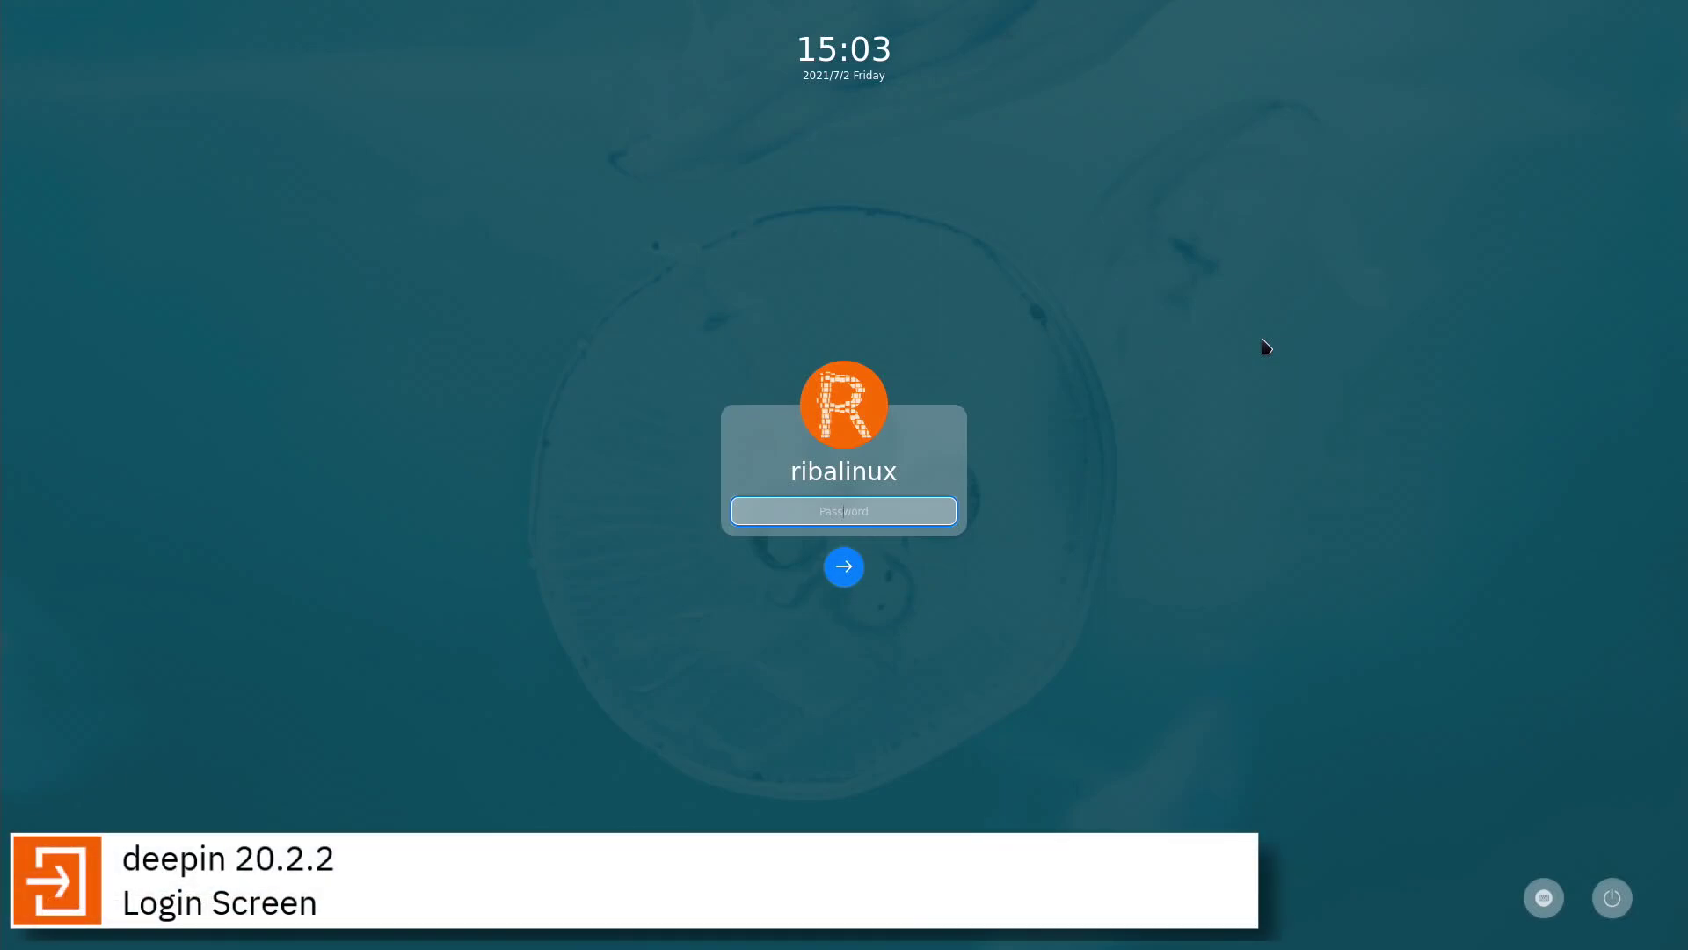
- Log in to the desktop session with the account password
type("••")
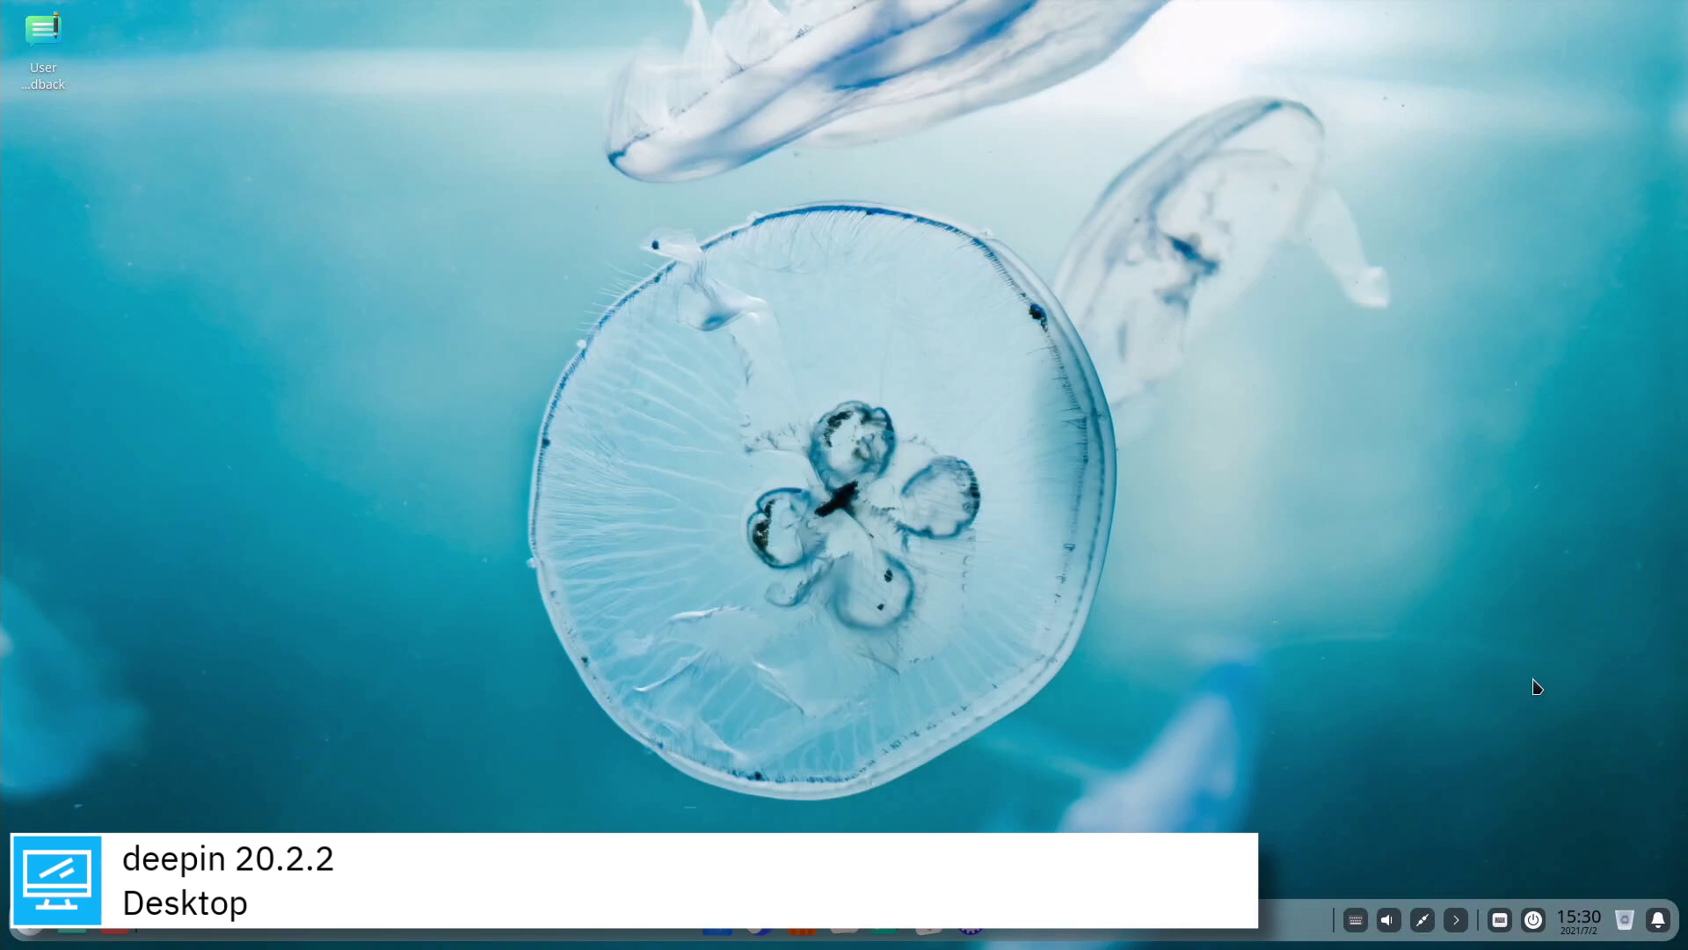
- Check the notification center and the Trash folder, closing each one after viewing it
left_click(1658, 919)
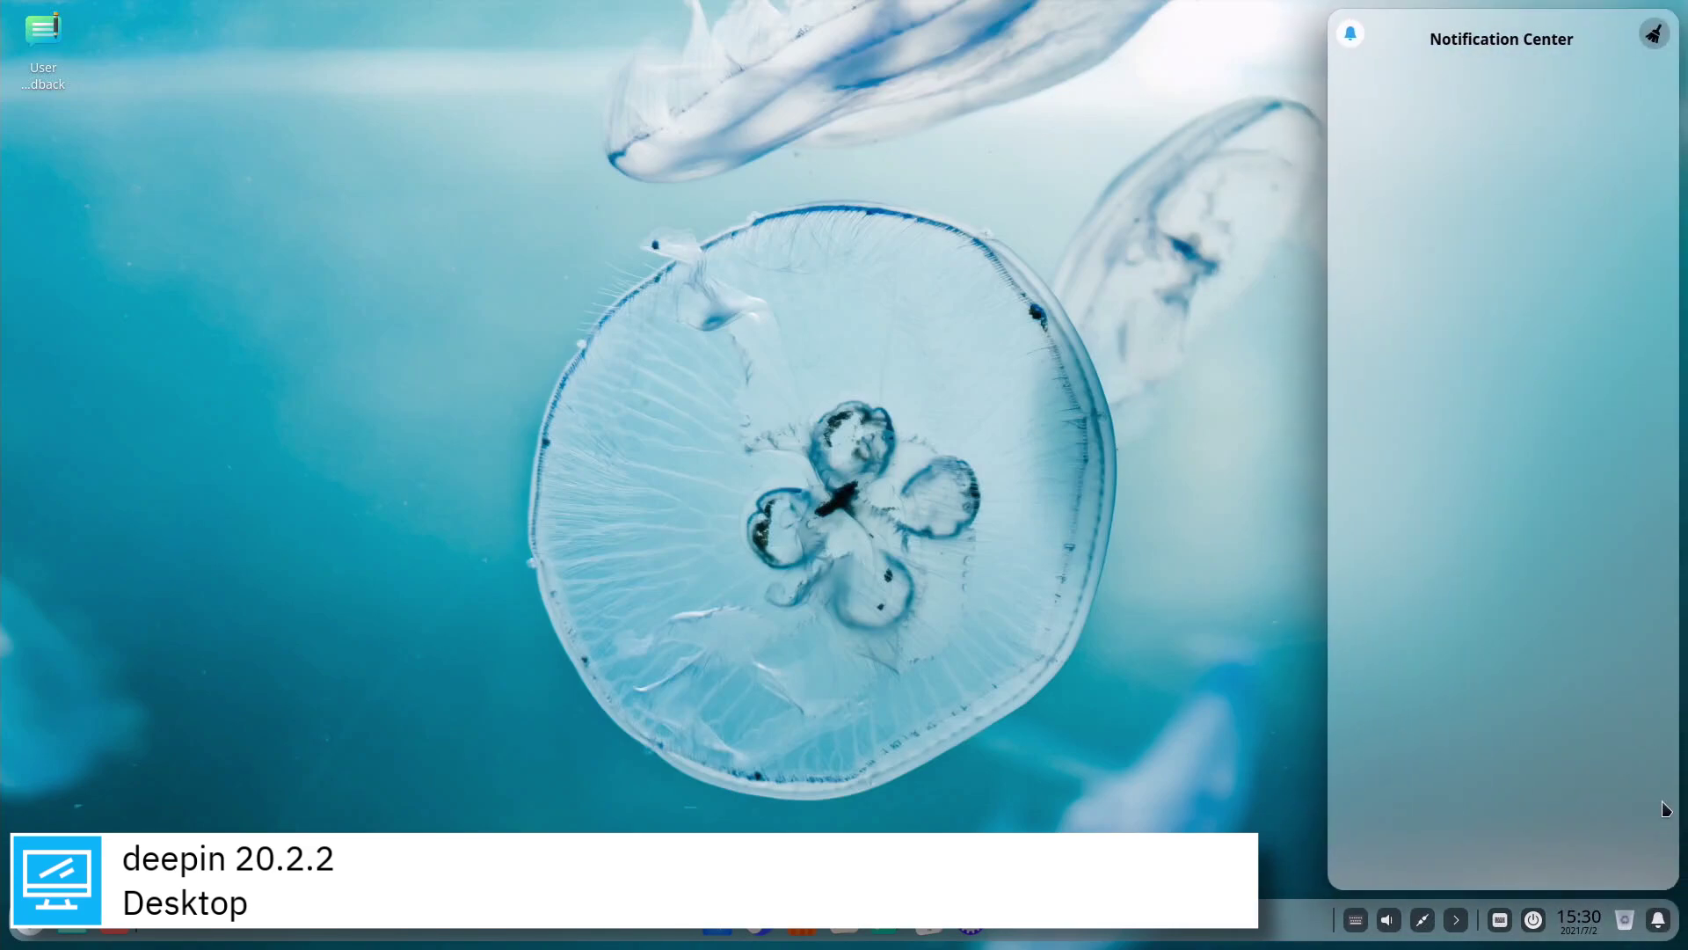
left_click(1659, 917)
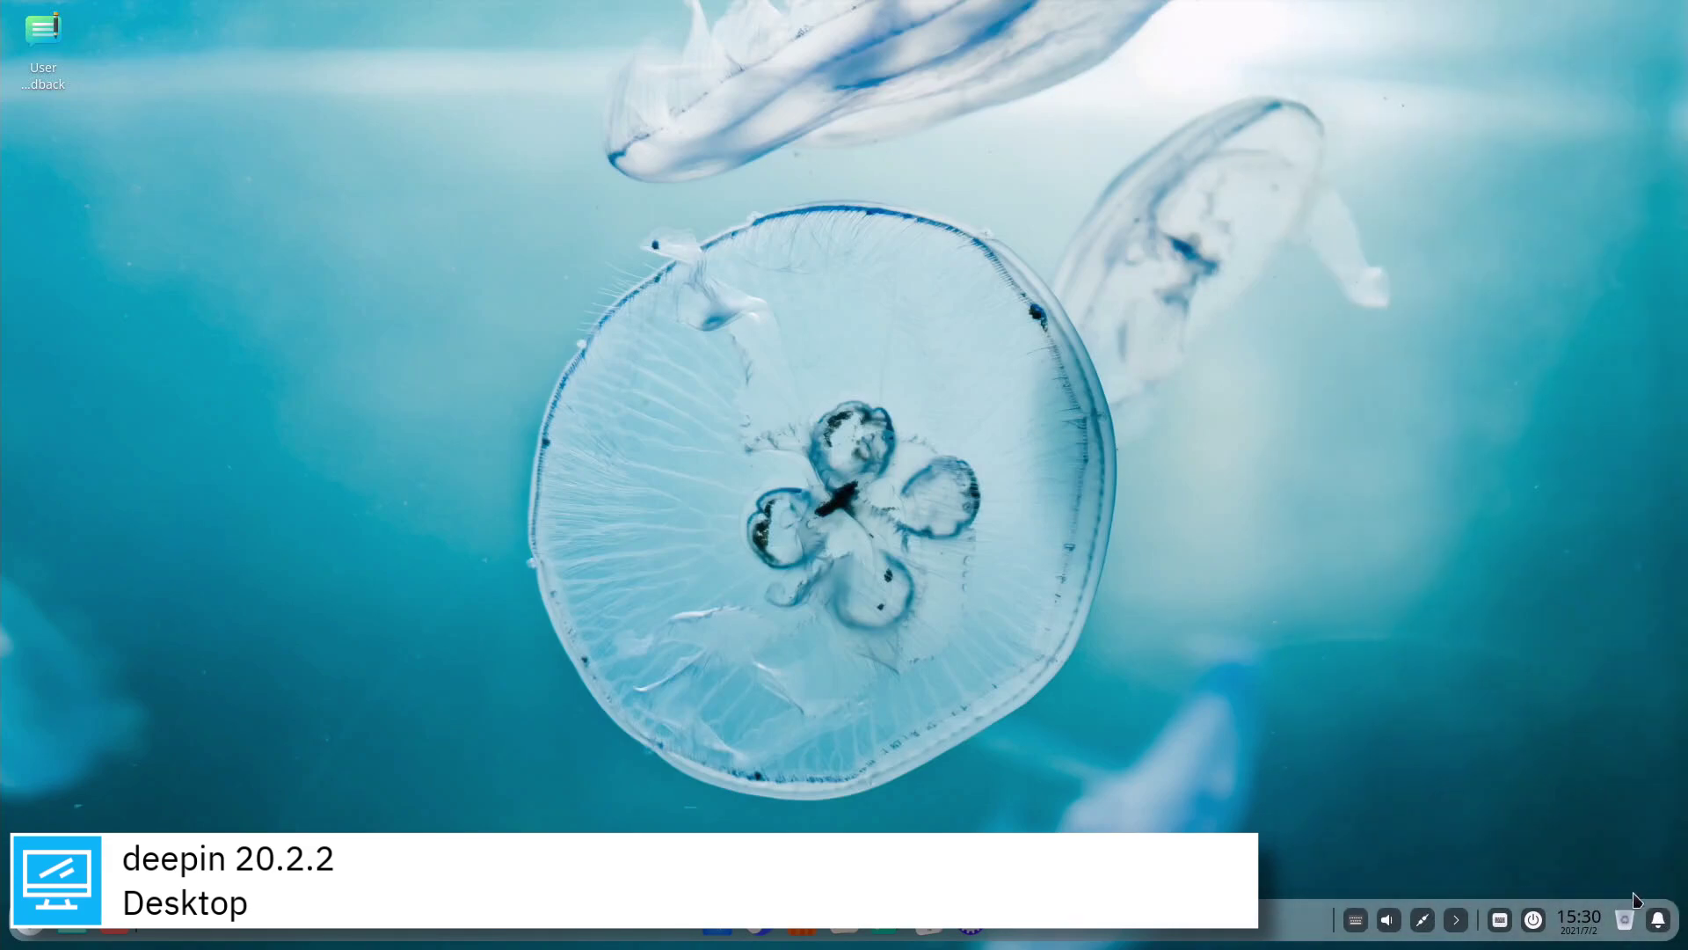
left_click(1626, 919)
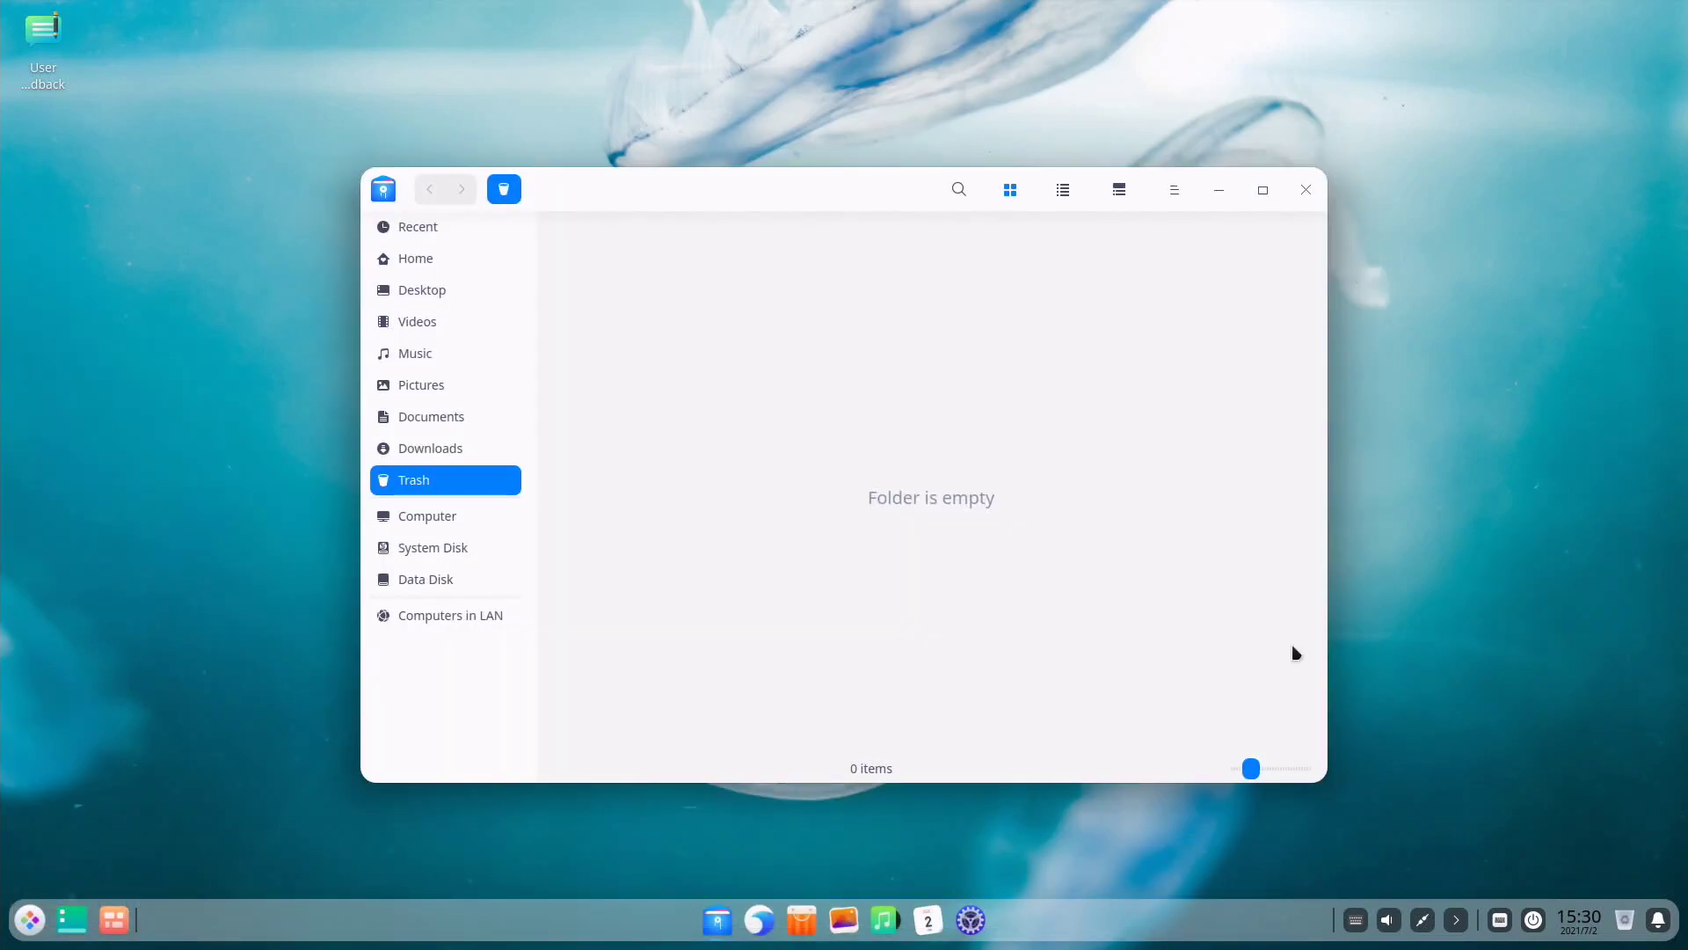
left_click(1304, 190)
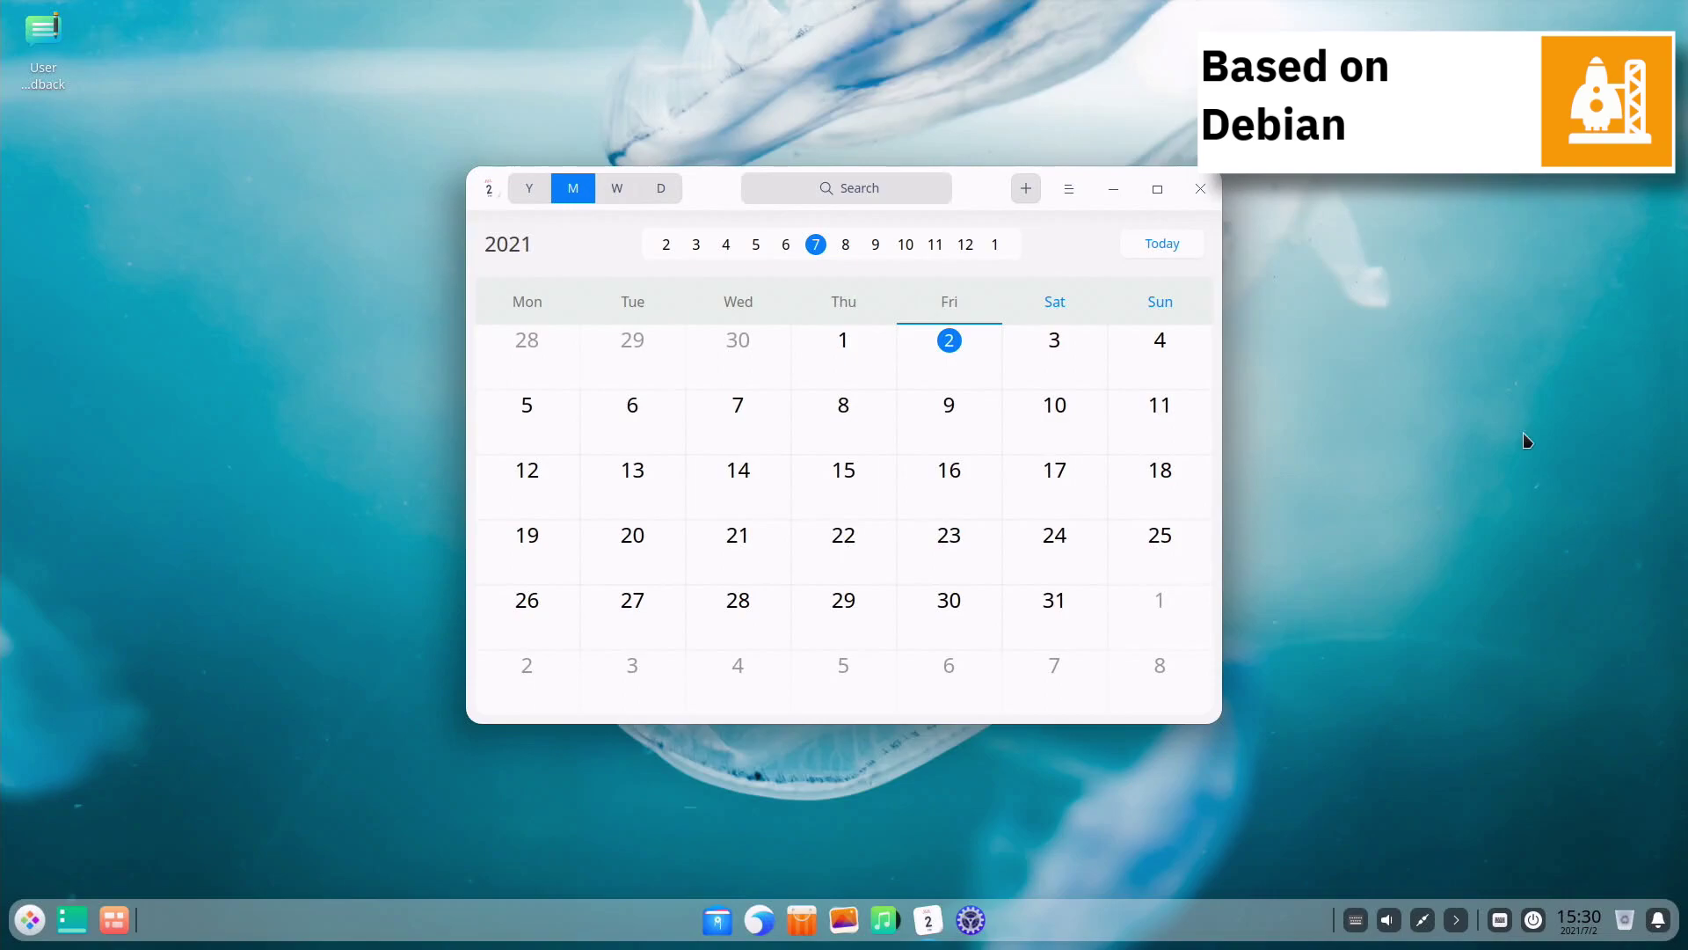
- Close the calendar, view the session's power options, and return to the desktop without choosing any
left_click(1203, 191)
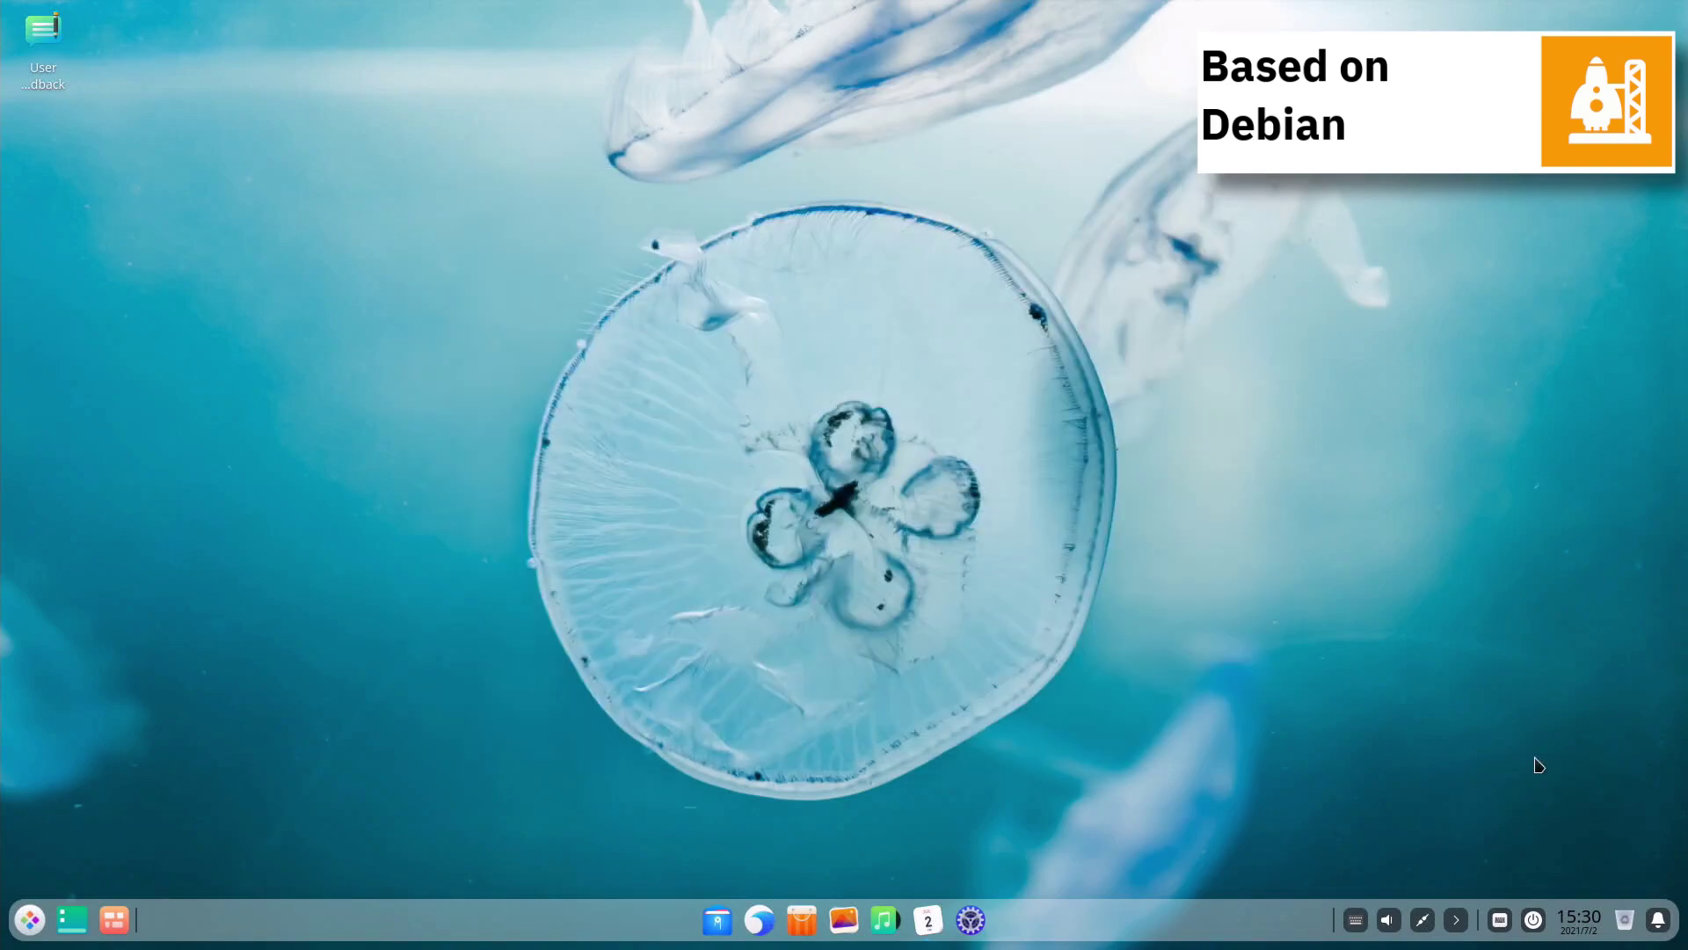
left_click(1533, 920)
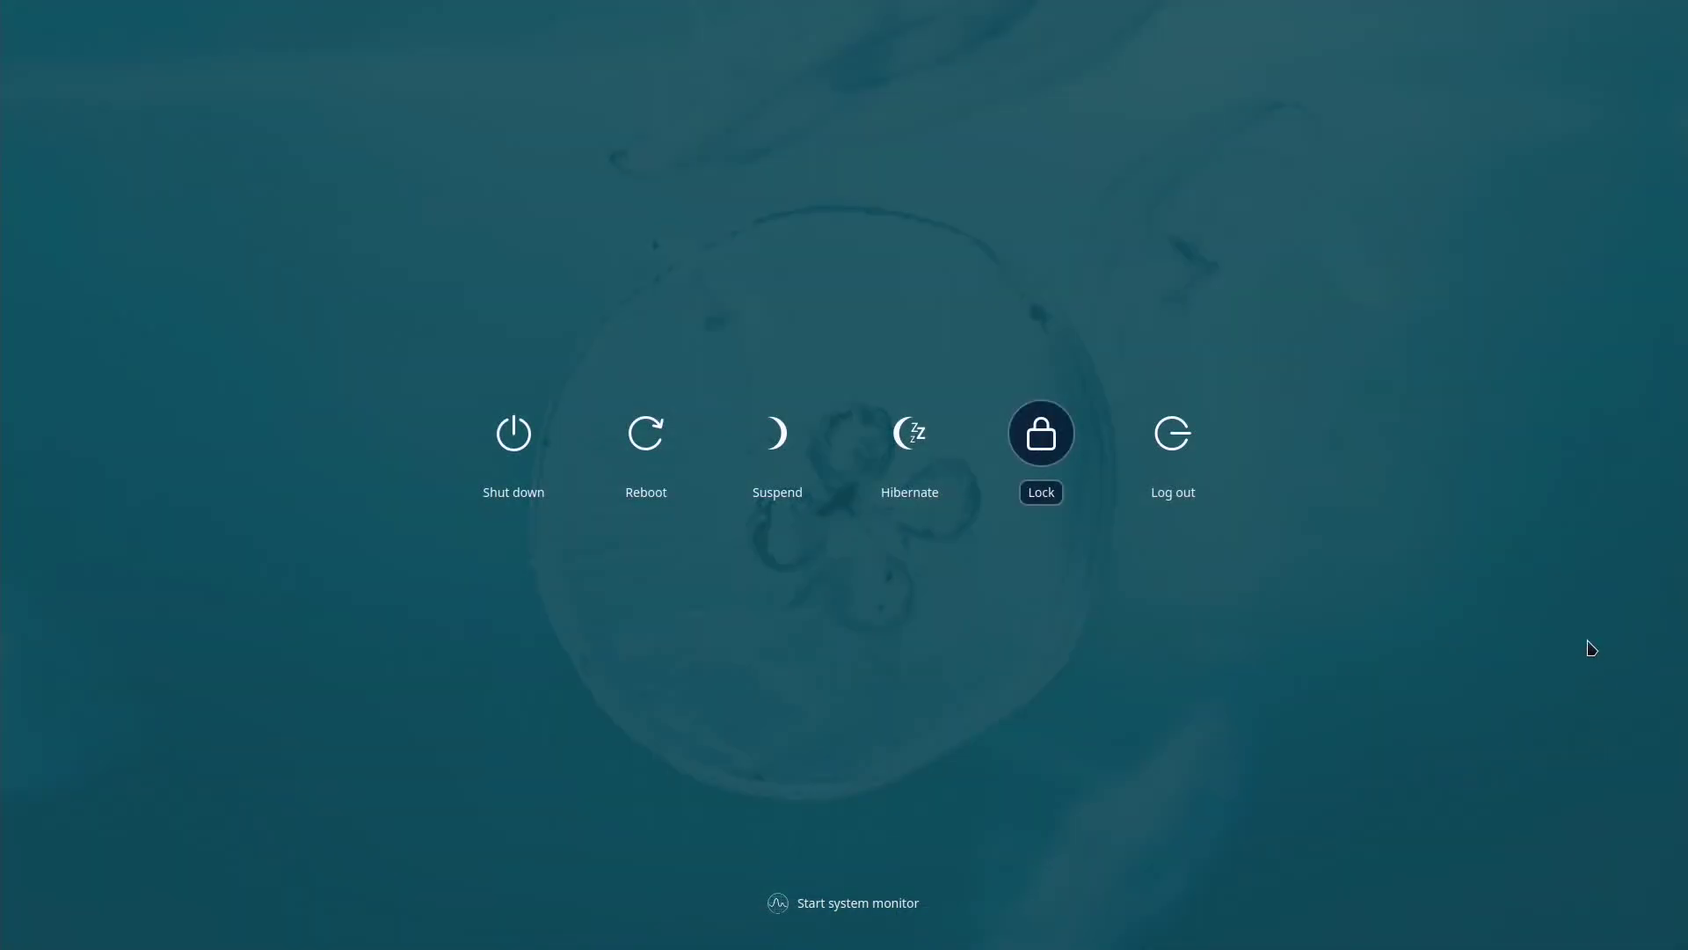
left_click(1507, 665)
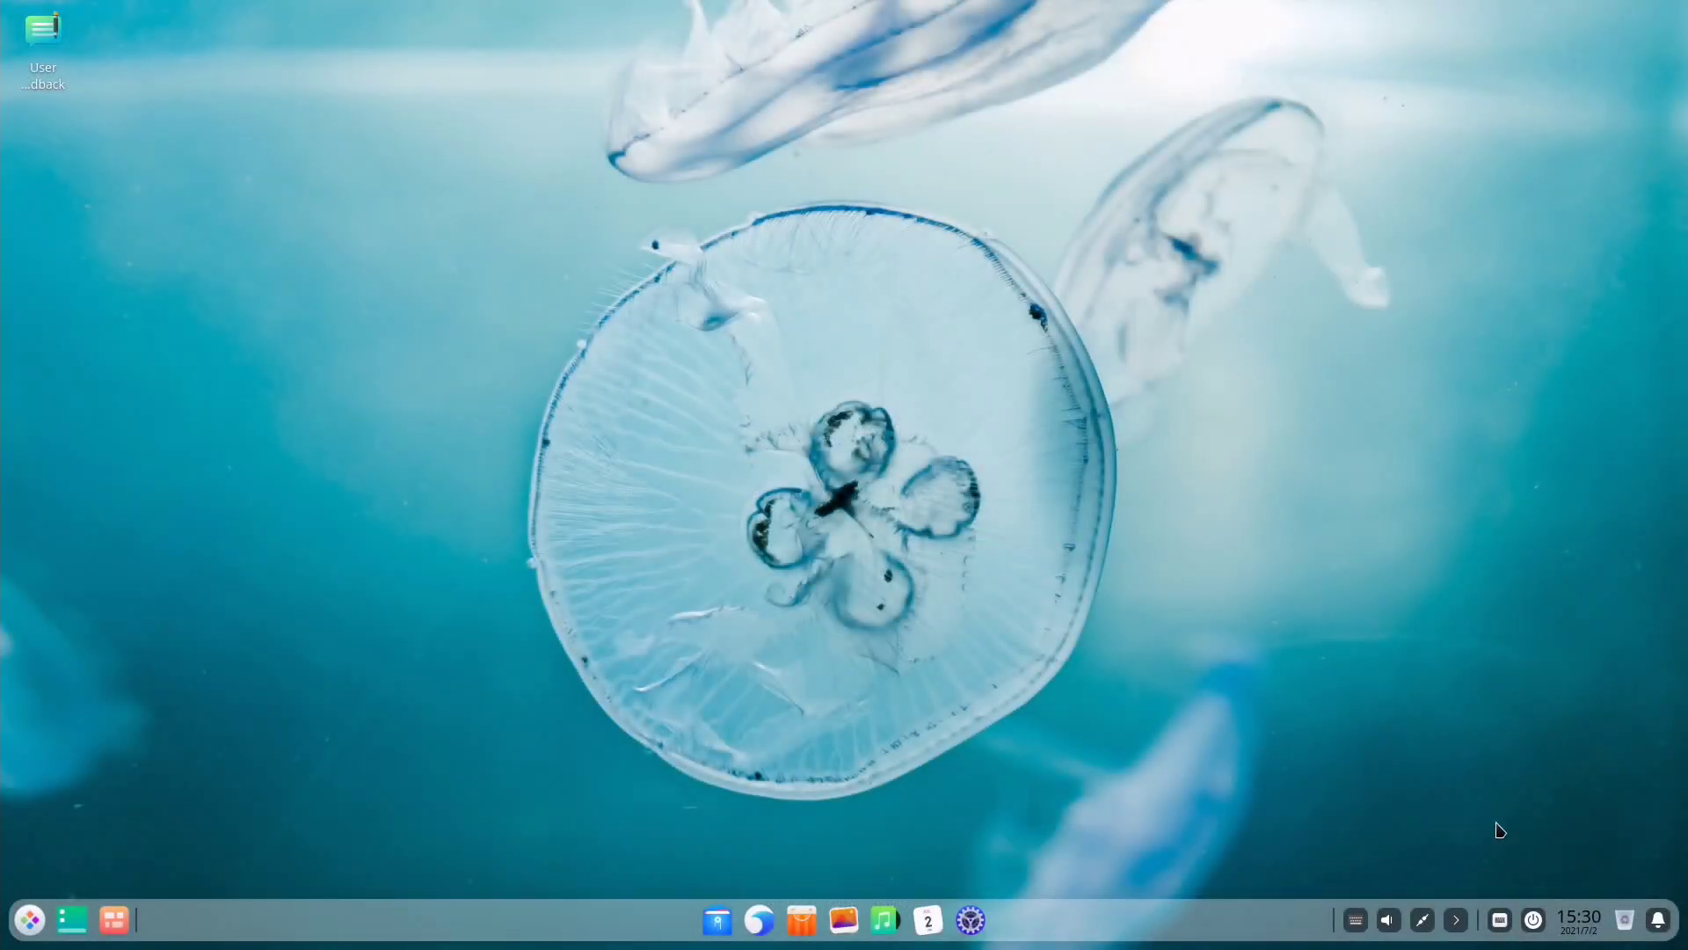
- Show and hide the on-screen keyboard, and expand and collapse the hidden tray icons
left_click(1499, 920)
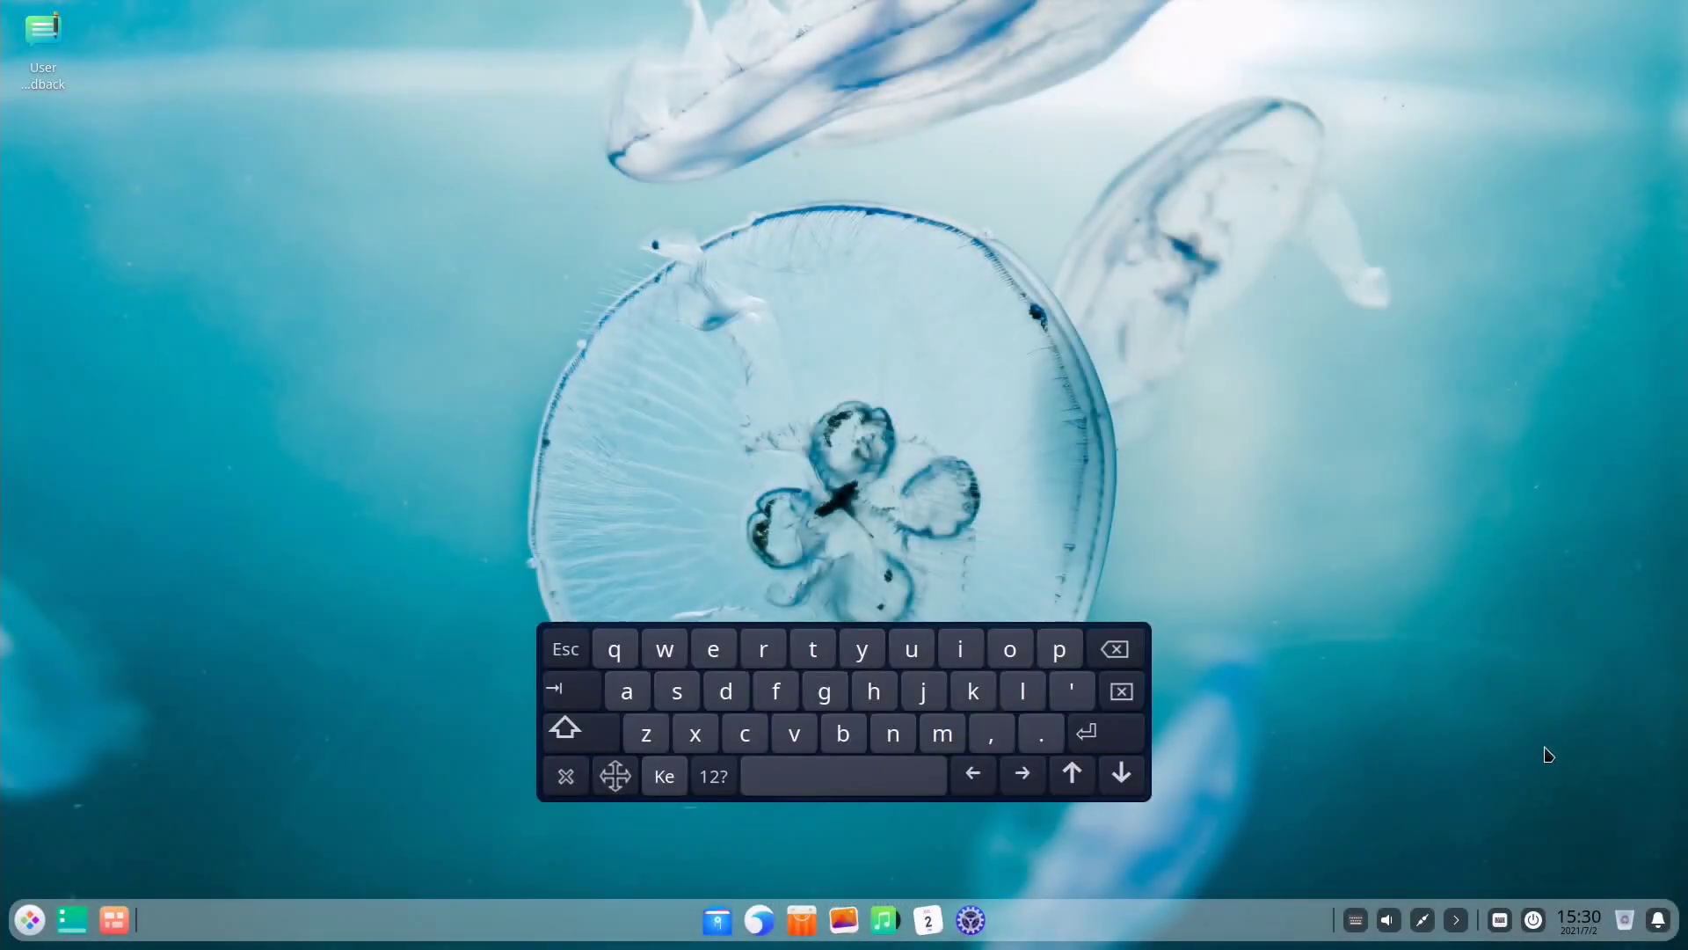
left_click(1500, 920)
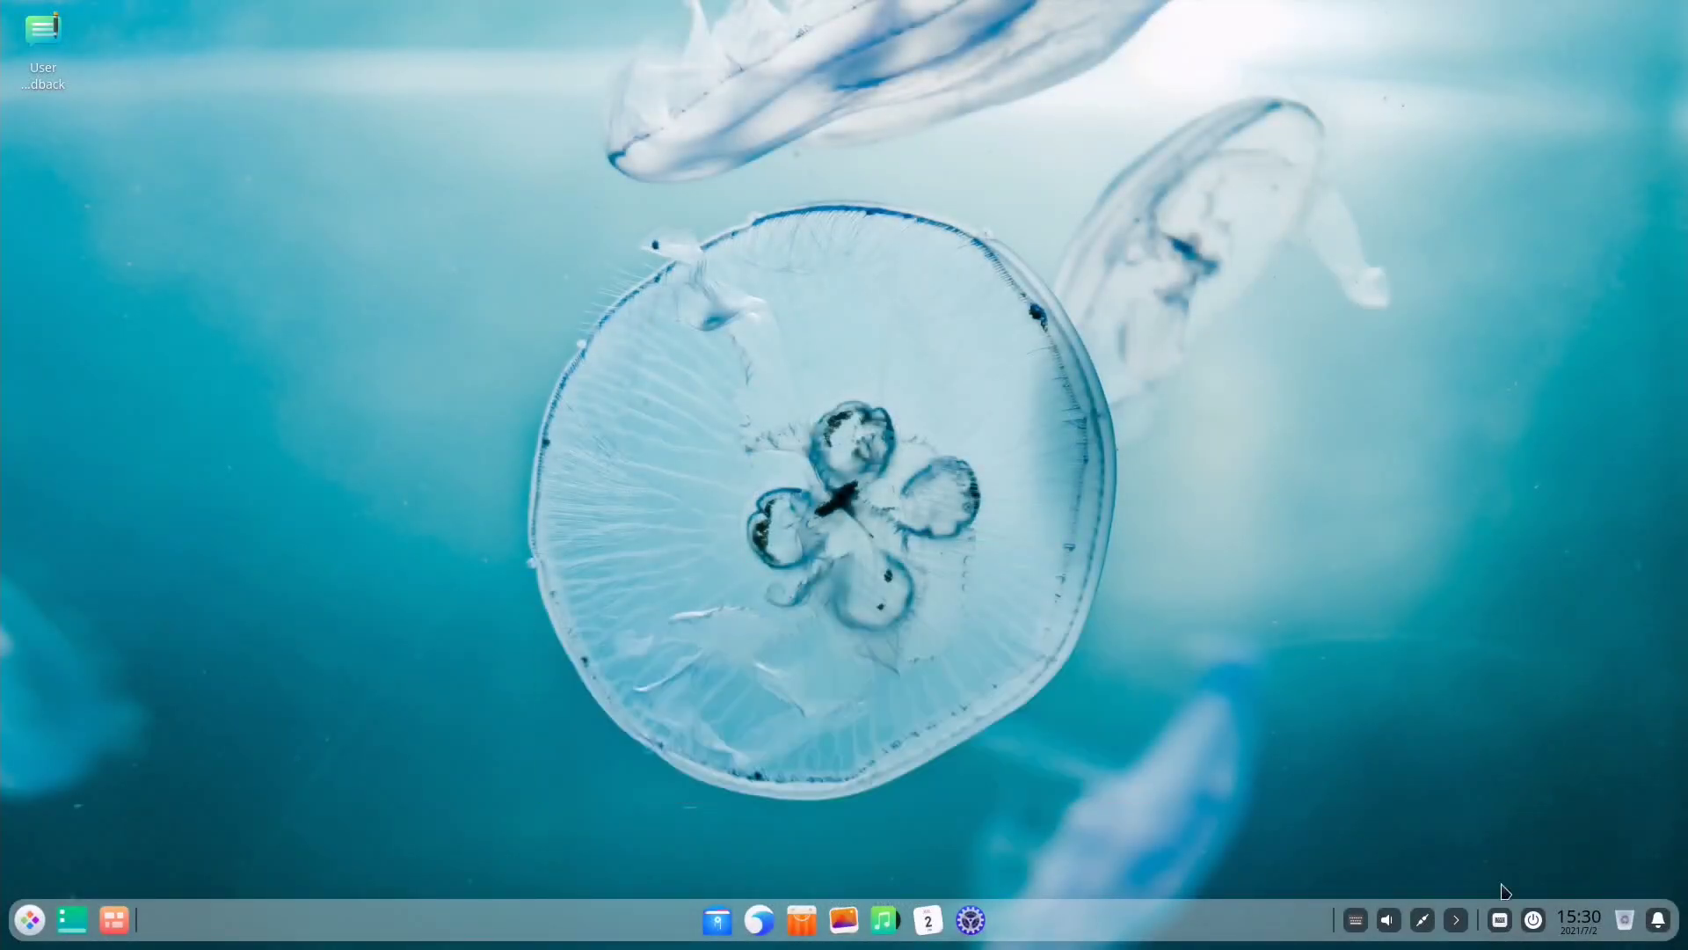
left_click(1457, 920)
left_click(1457, 920)
- Check the wired network connection and adjust the sound volume from the dock
left_click(1422, 920)
left_click(1562, 787)
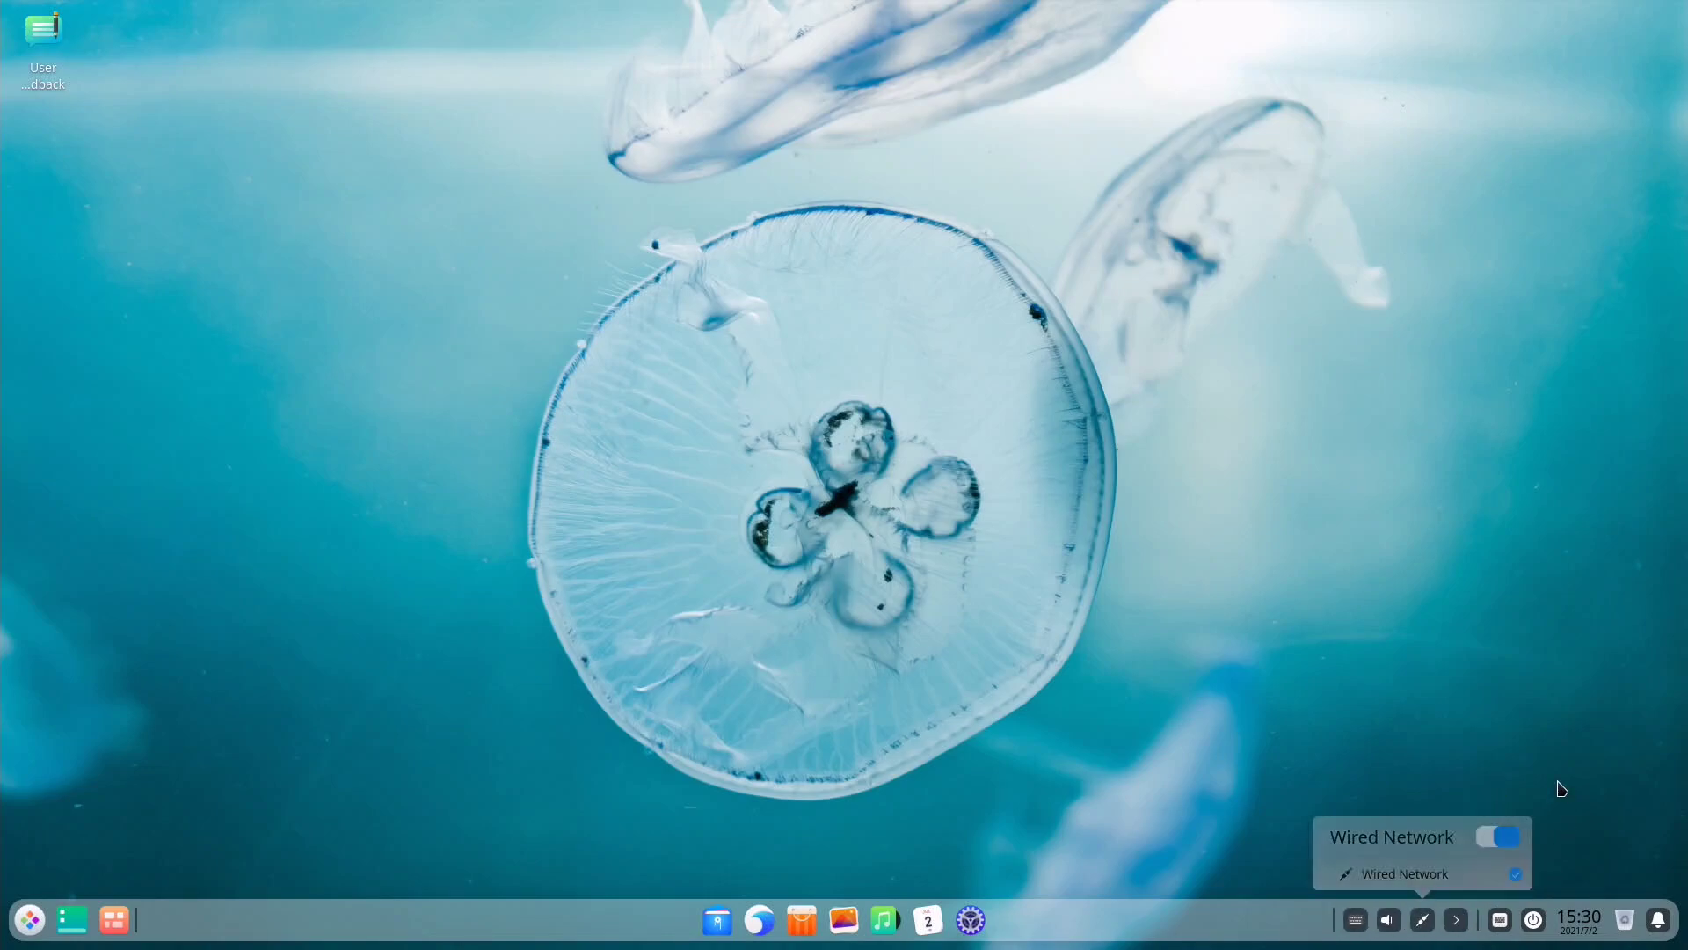
left_click(1389, 920)
left_click_drag(1343, 864, 1385, 869)
left_click(1453, 655)
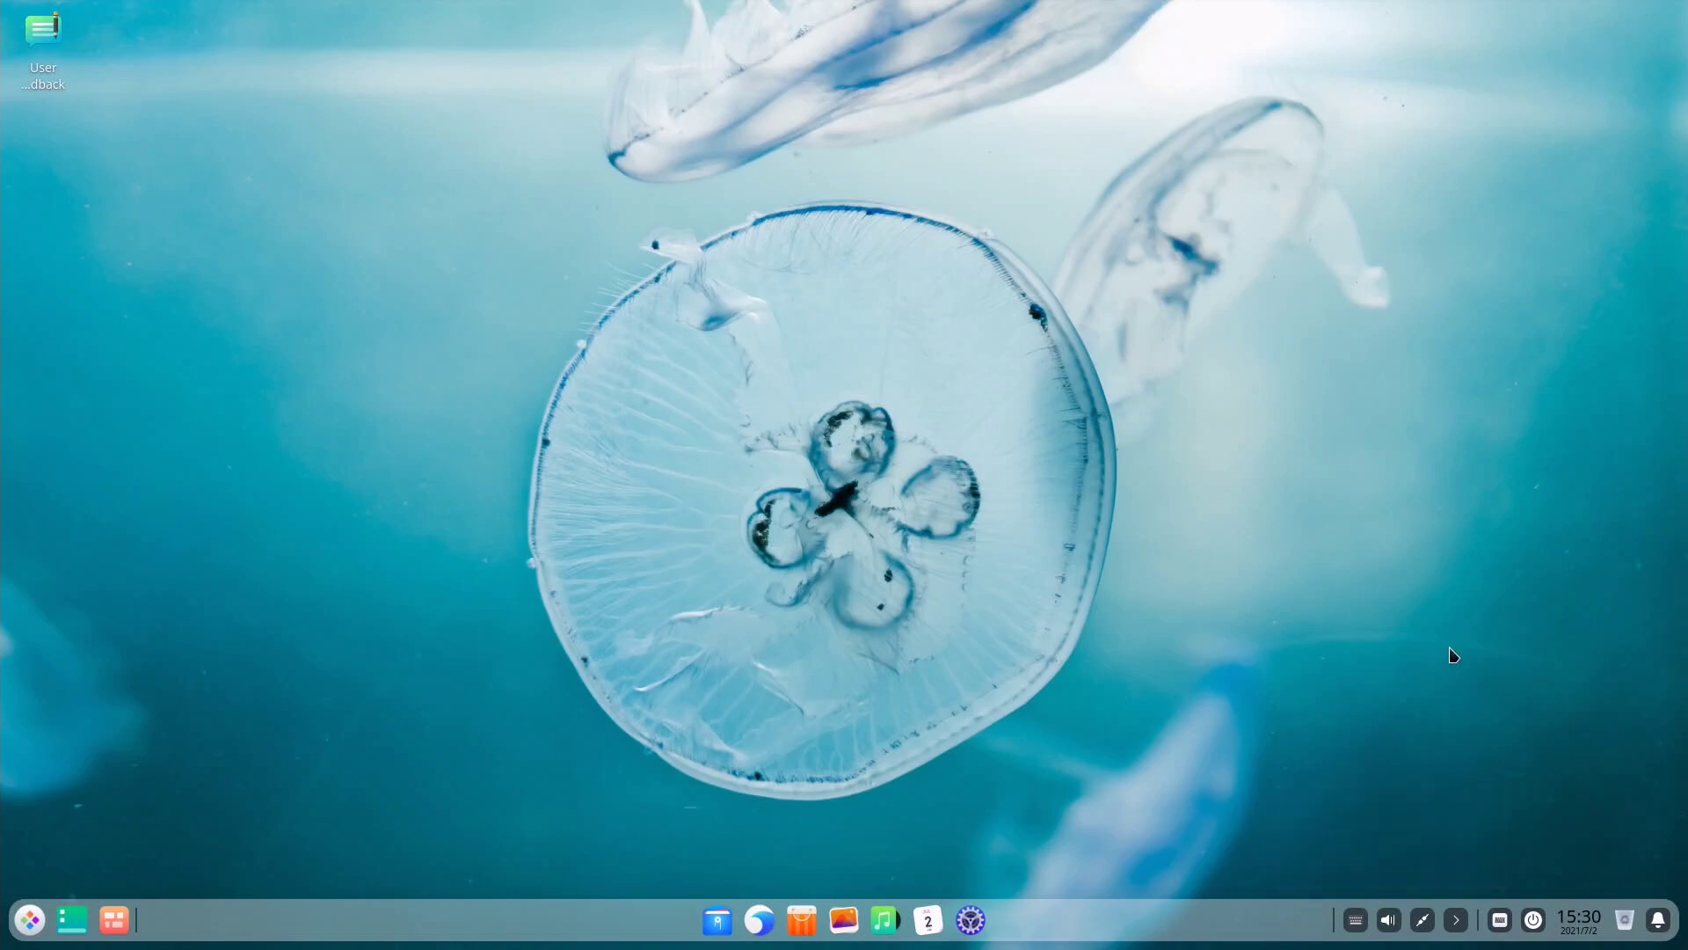
- View the context options available on the empty desktop and dismiss them
right_click(340, 132)
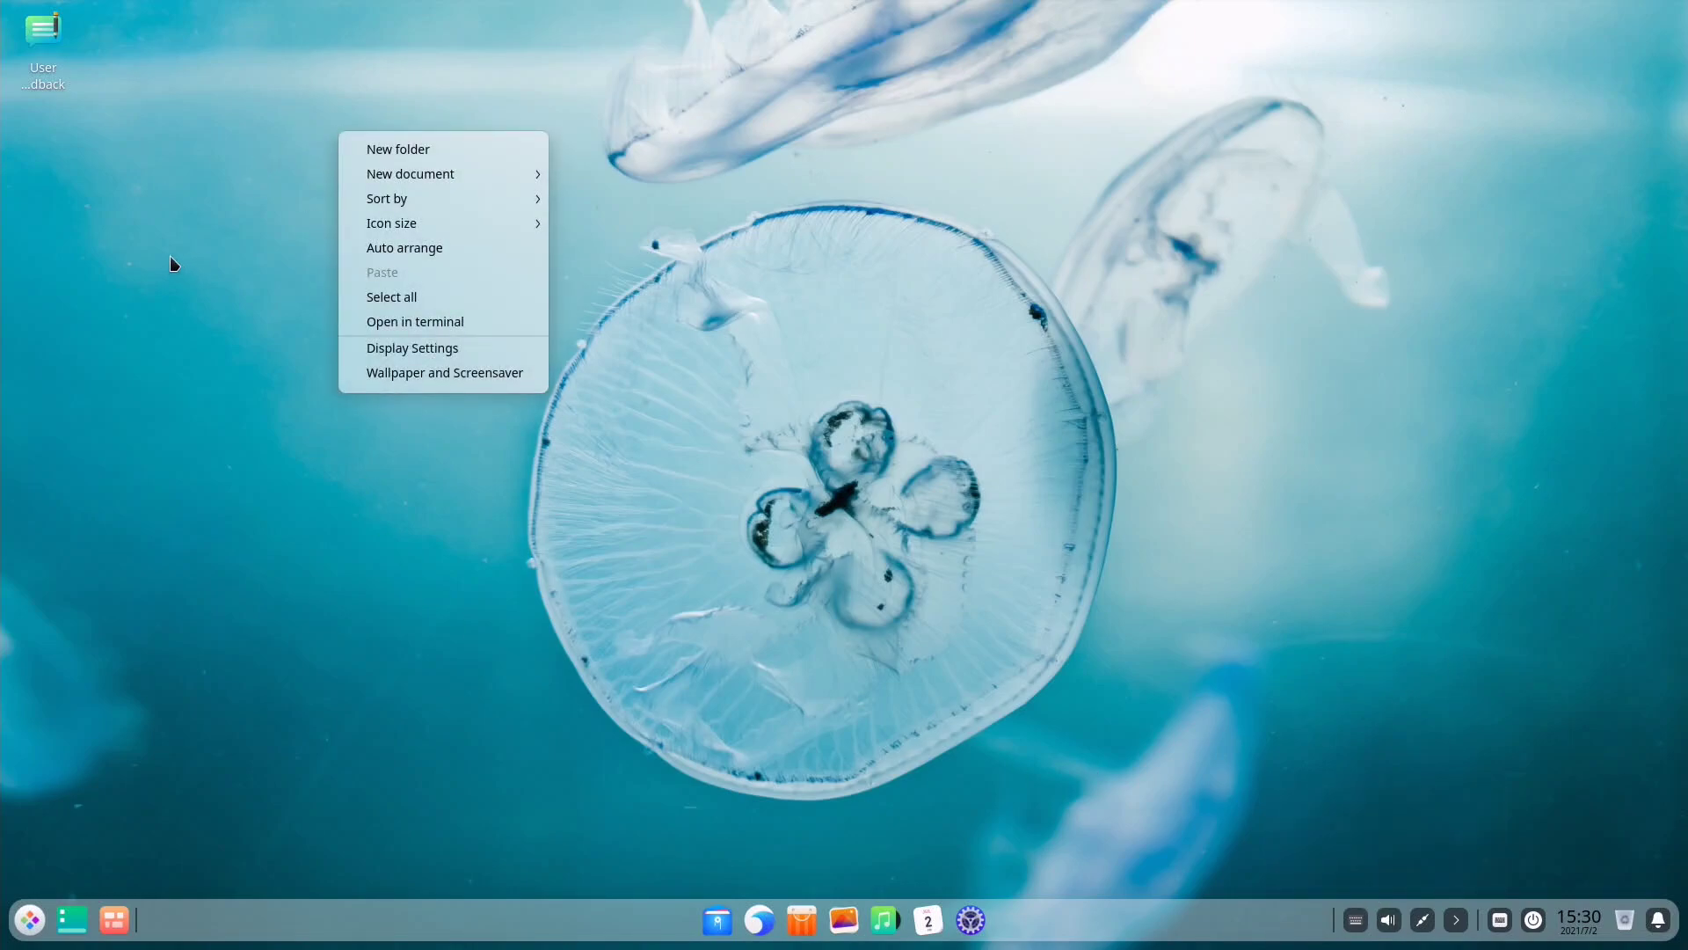
left_click(213, 262)
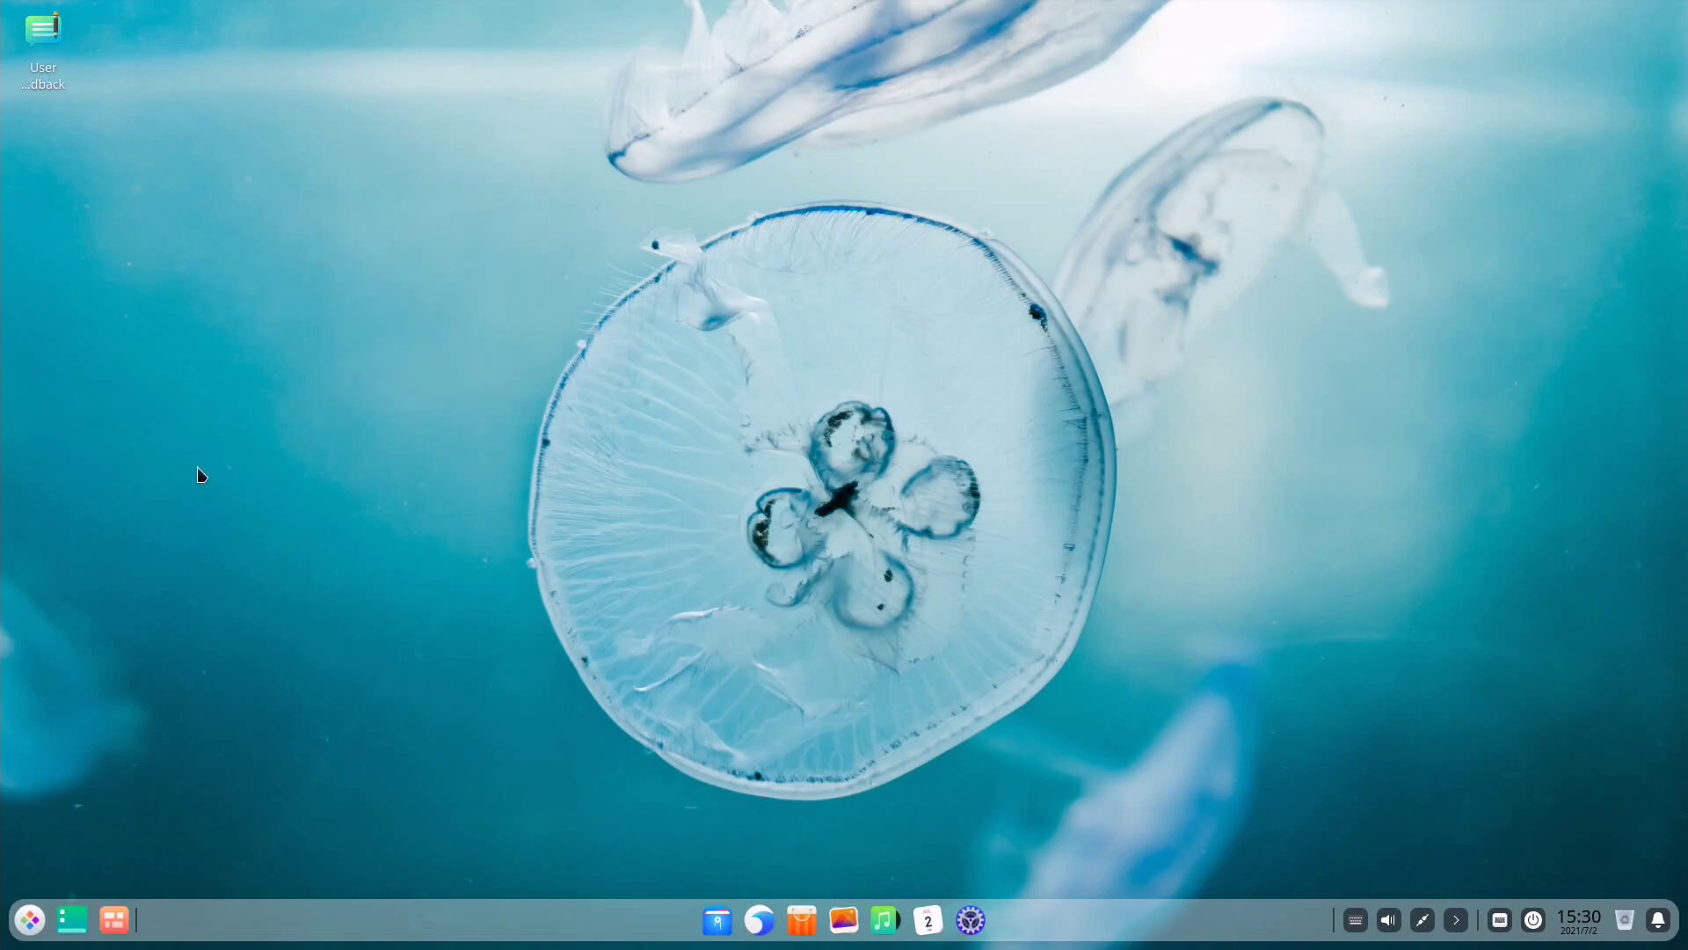
- Switch the dock to Efficient Mode and set its location to Left
right_click(261, 915)
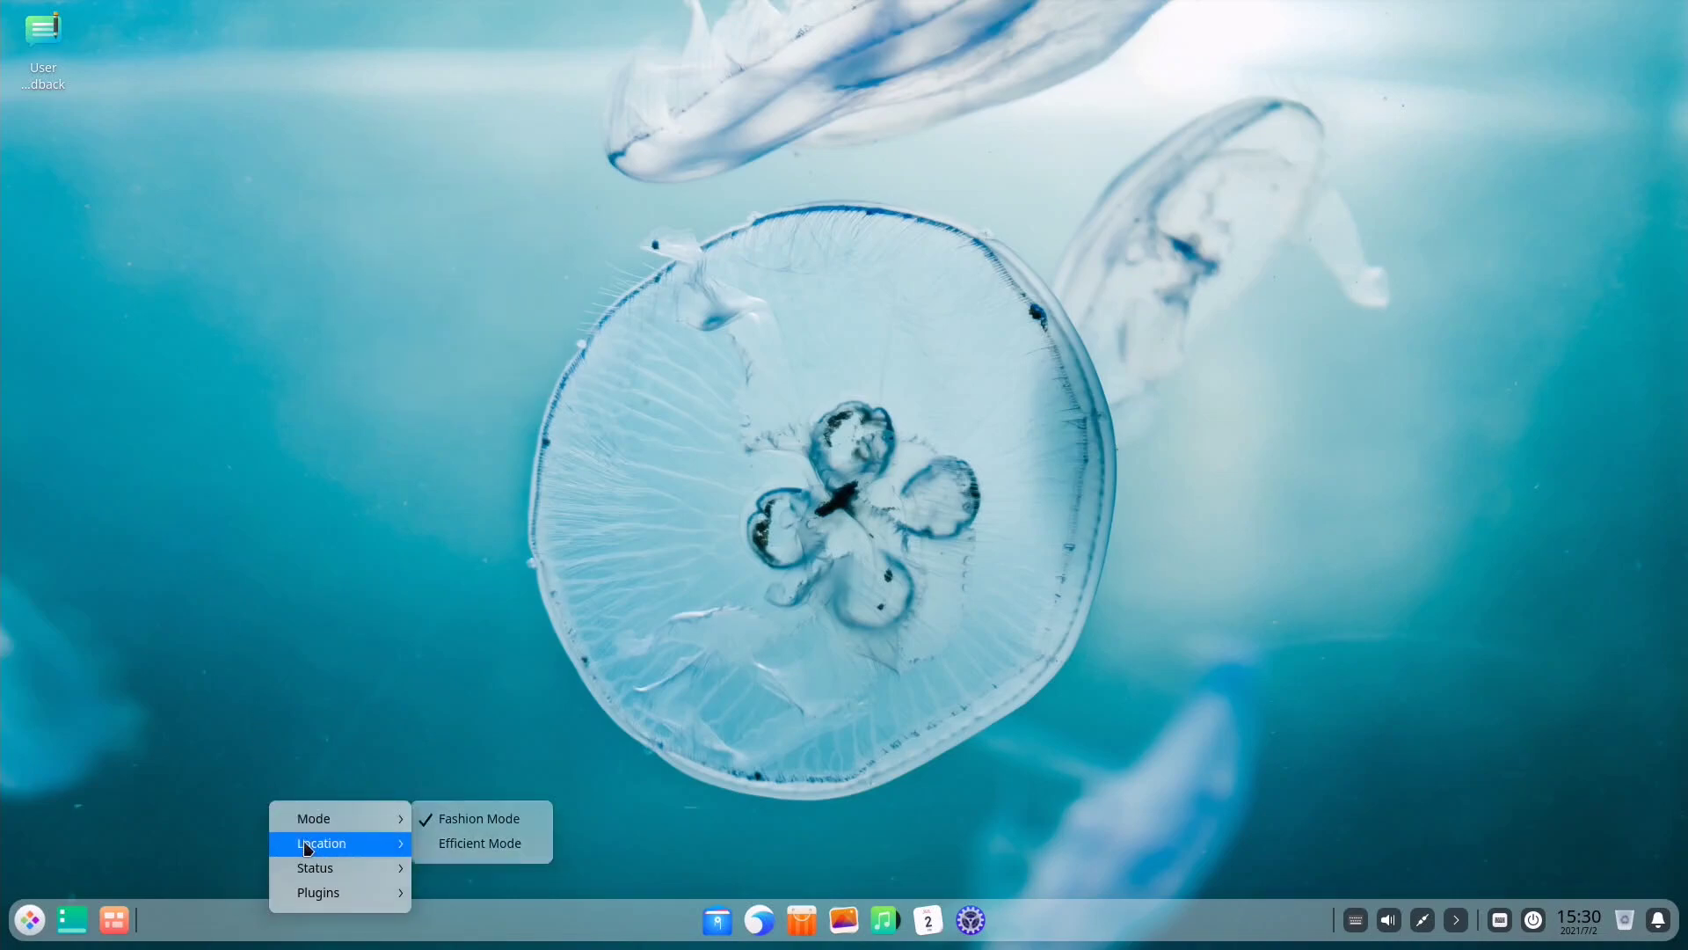
mouse_move(306, 870)
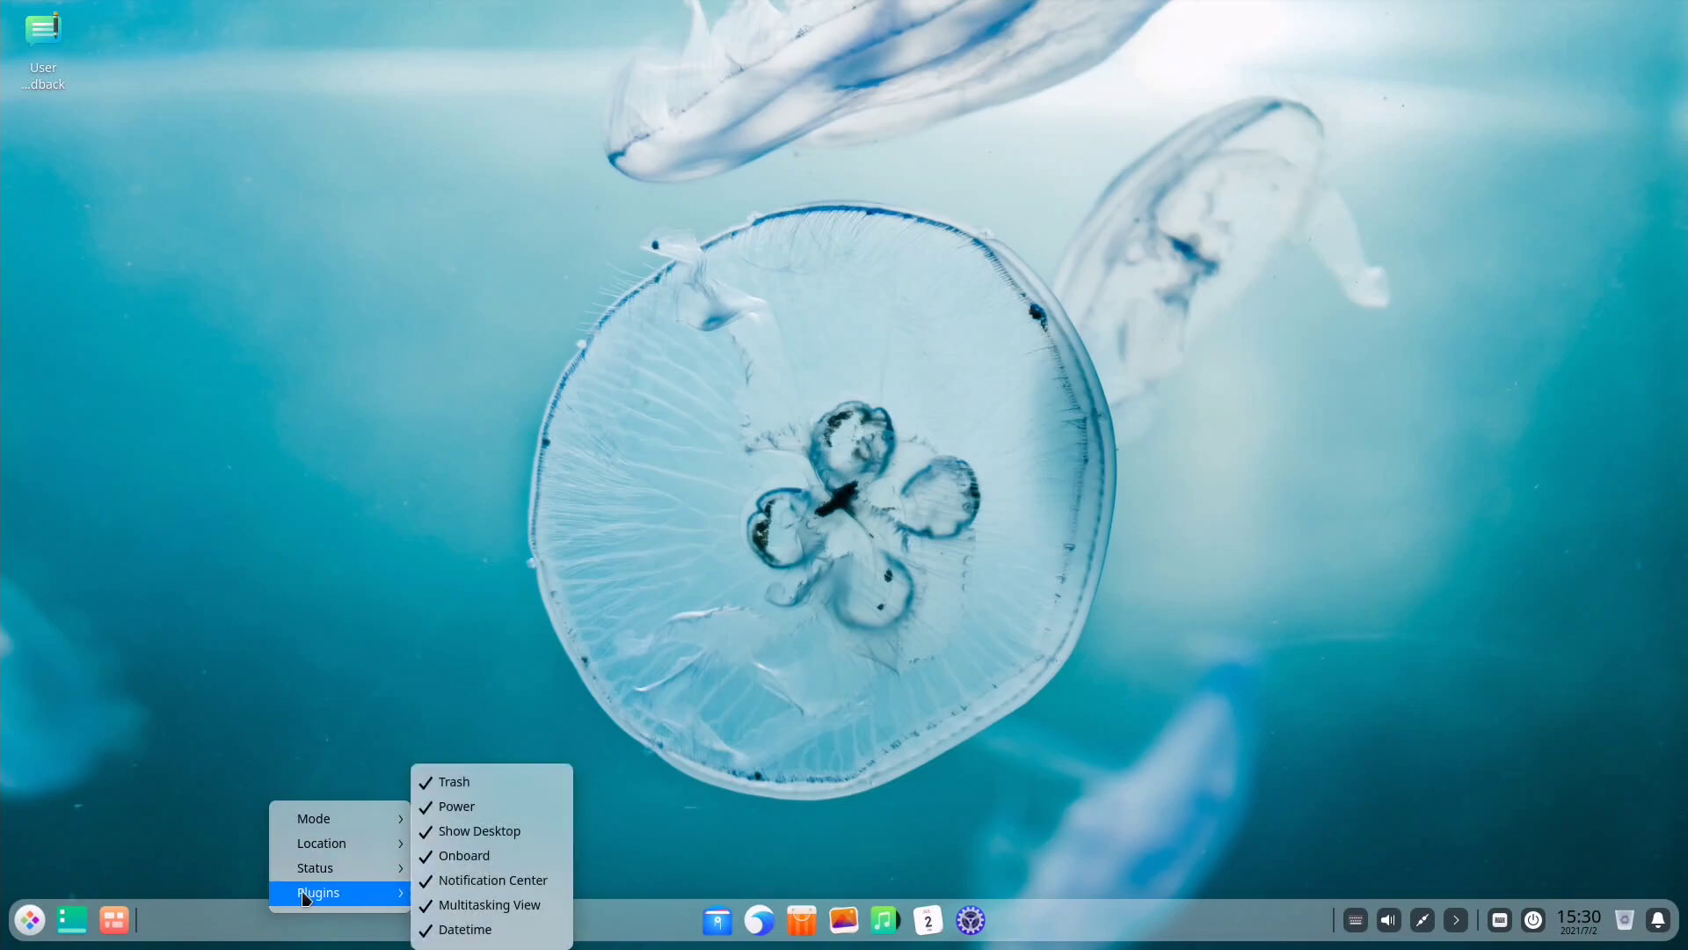
mouse_move(380, 821)
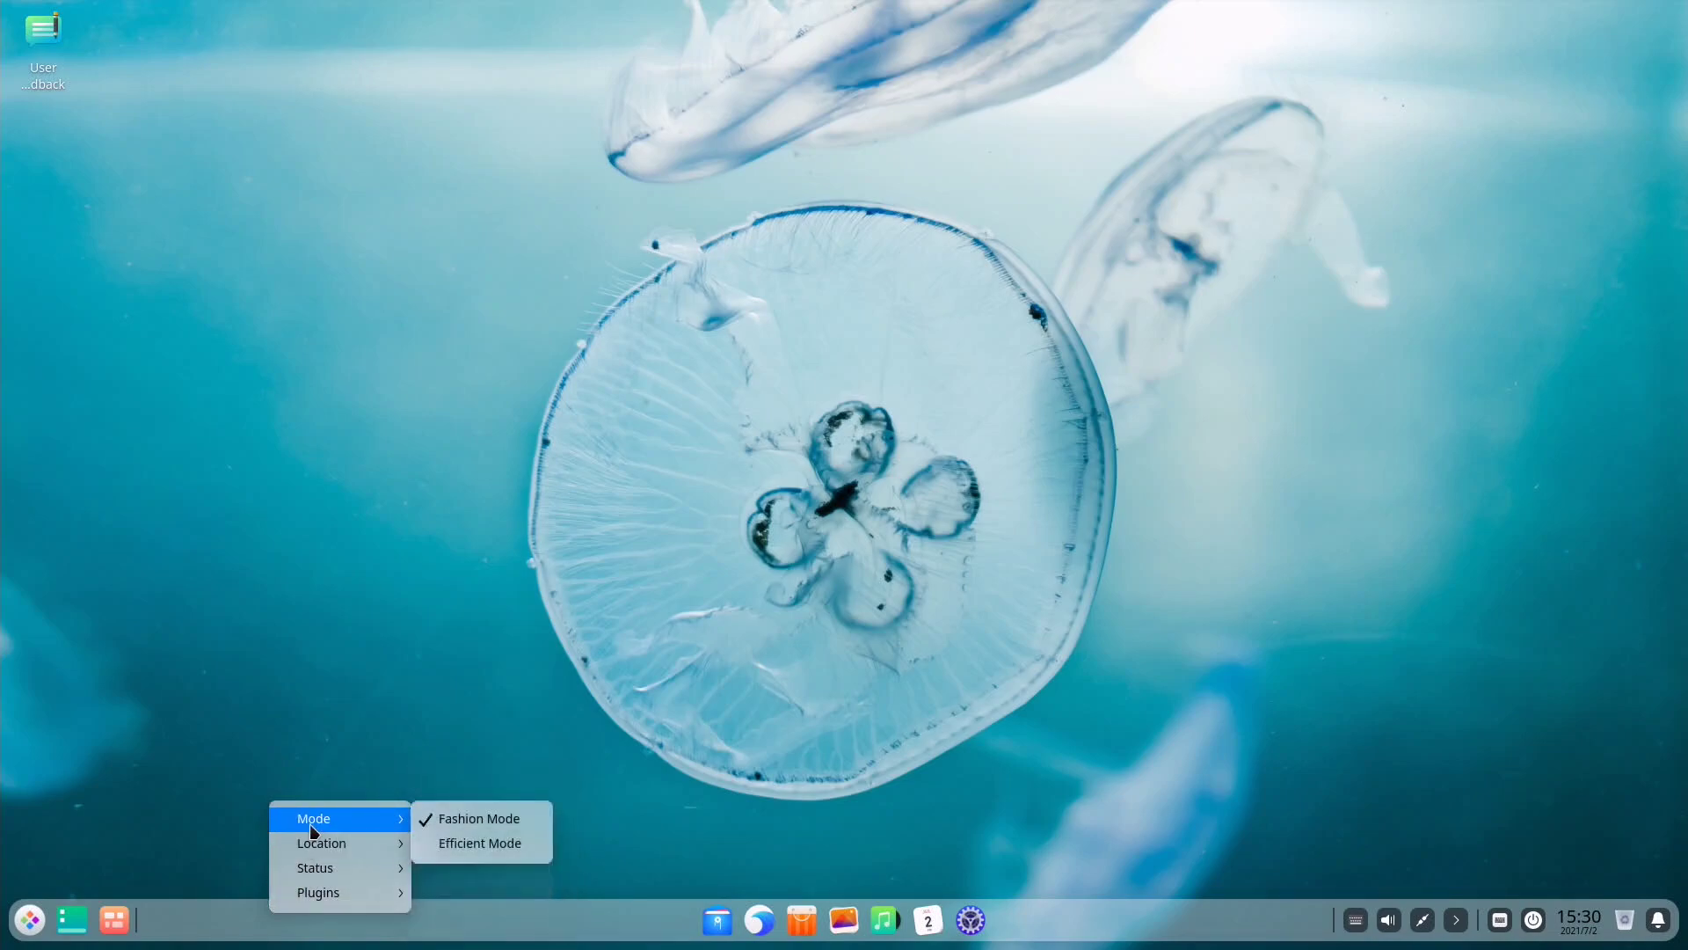
left_click(447, 844)
right_click(420, 937)
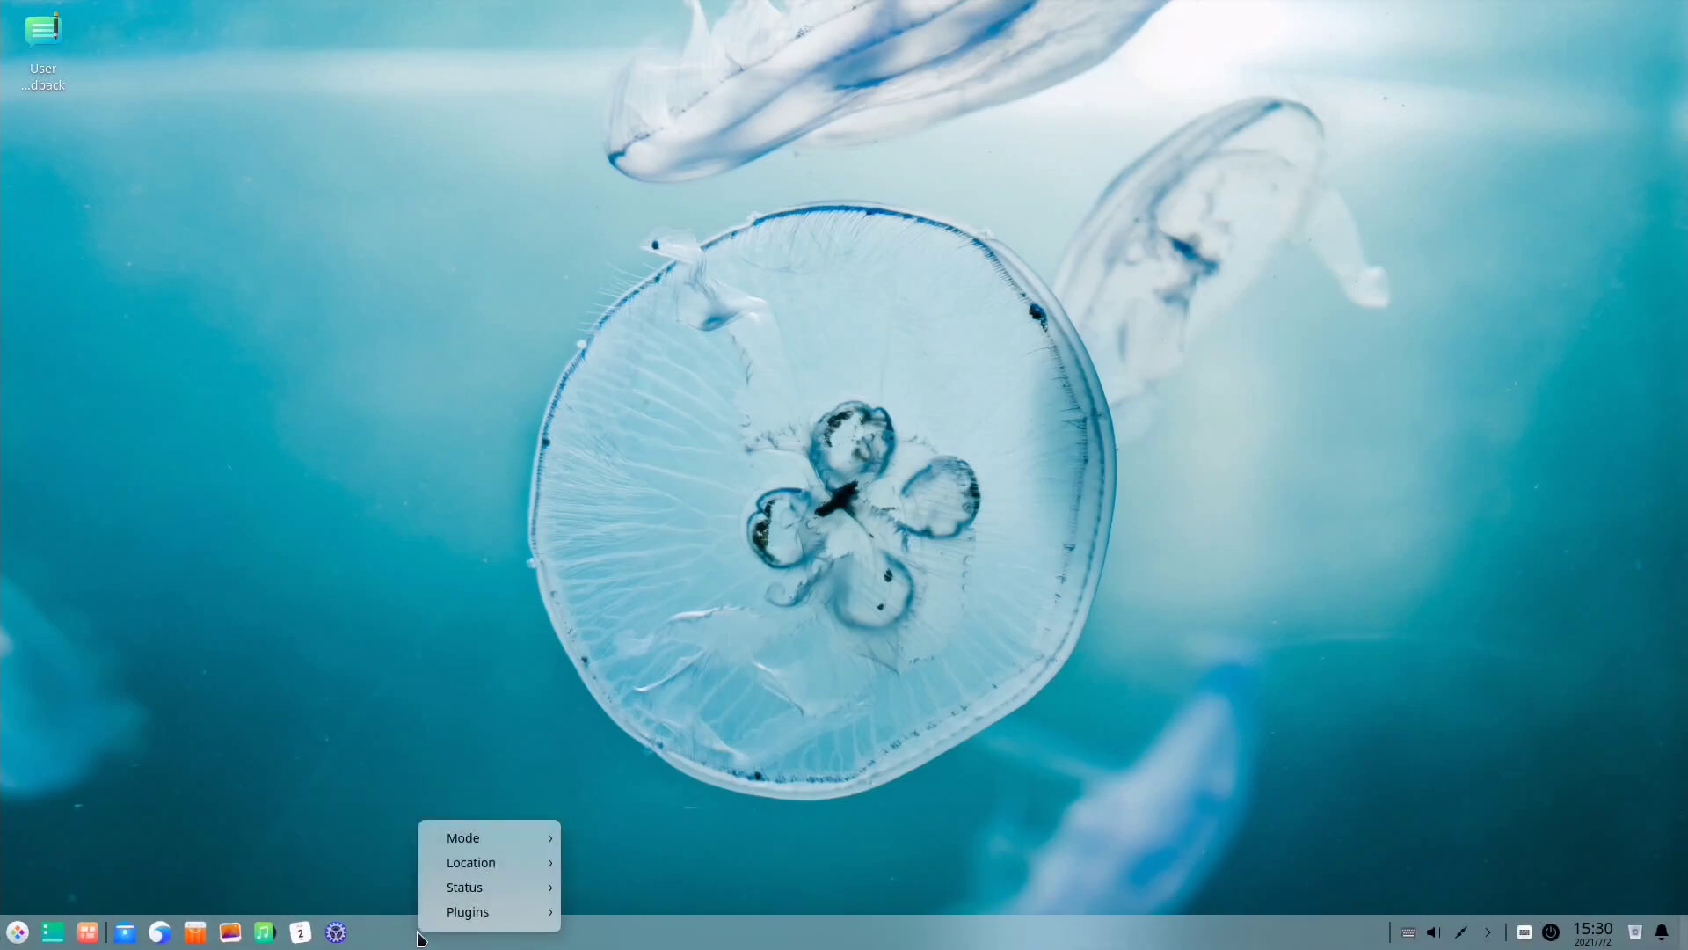
mouse_move(479, 866)
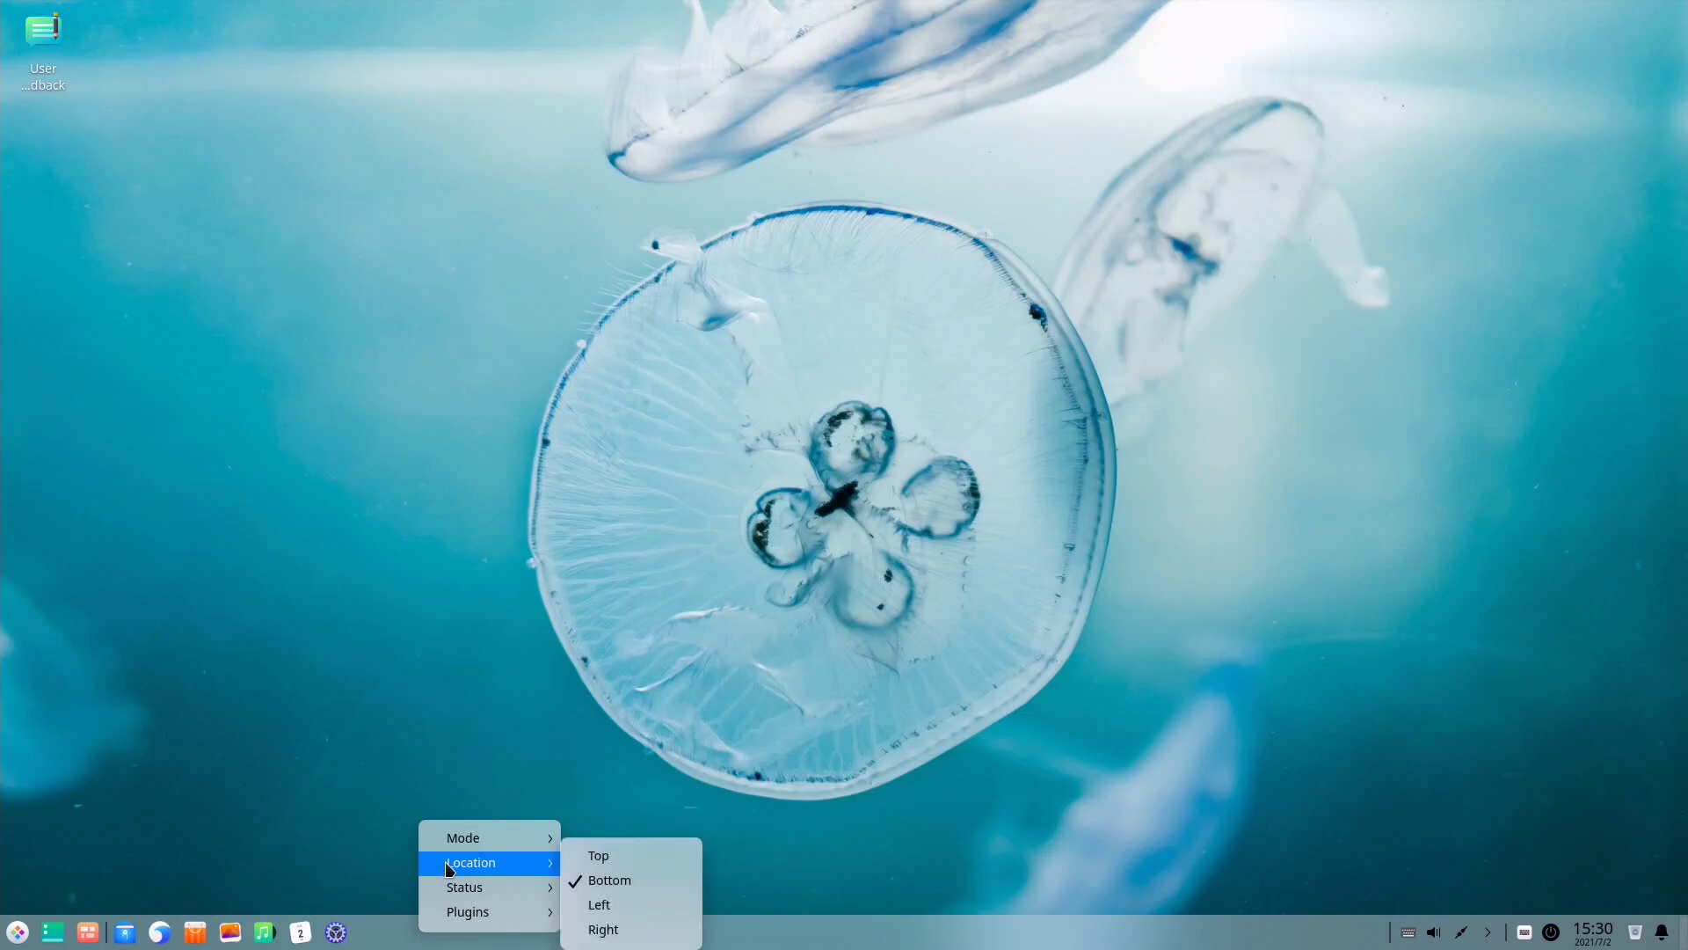
left_click(636, 905)
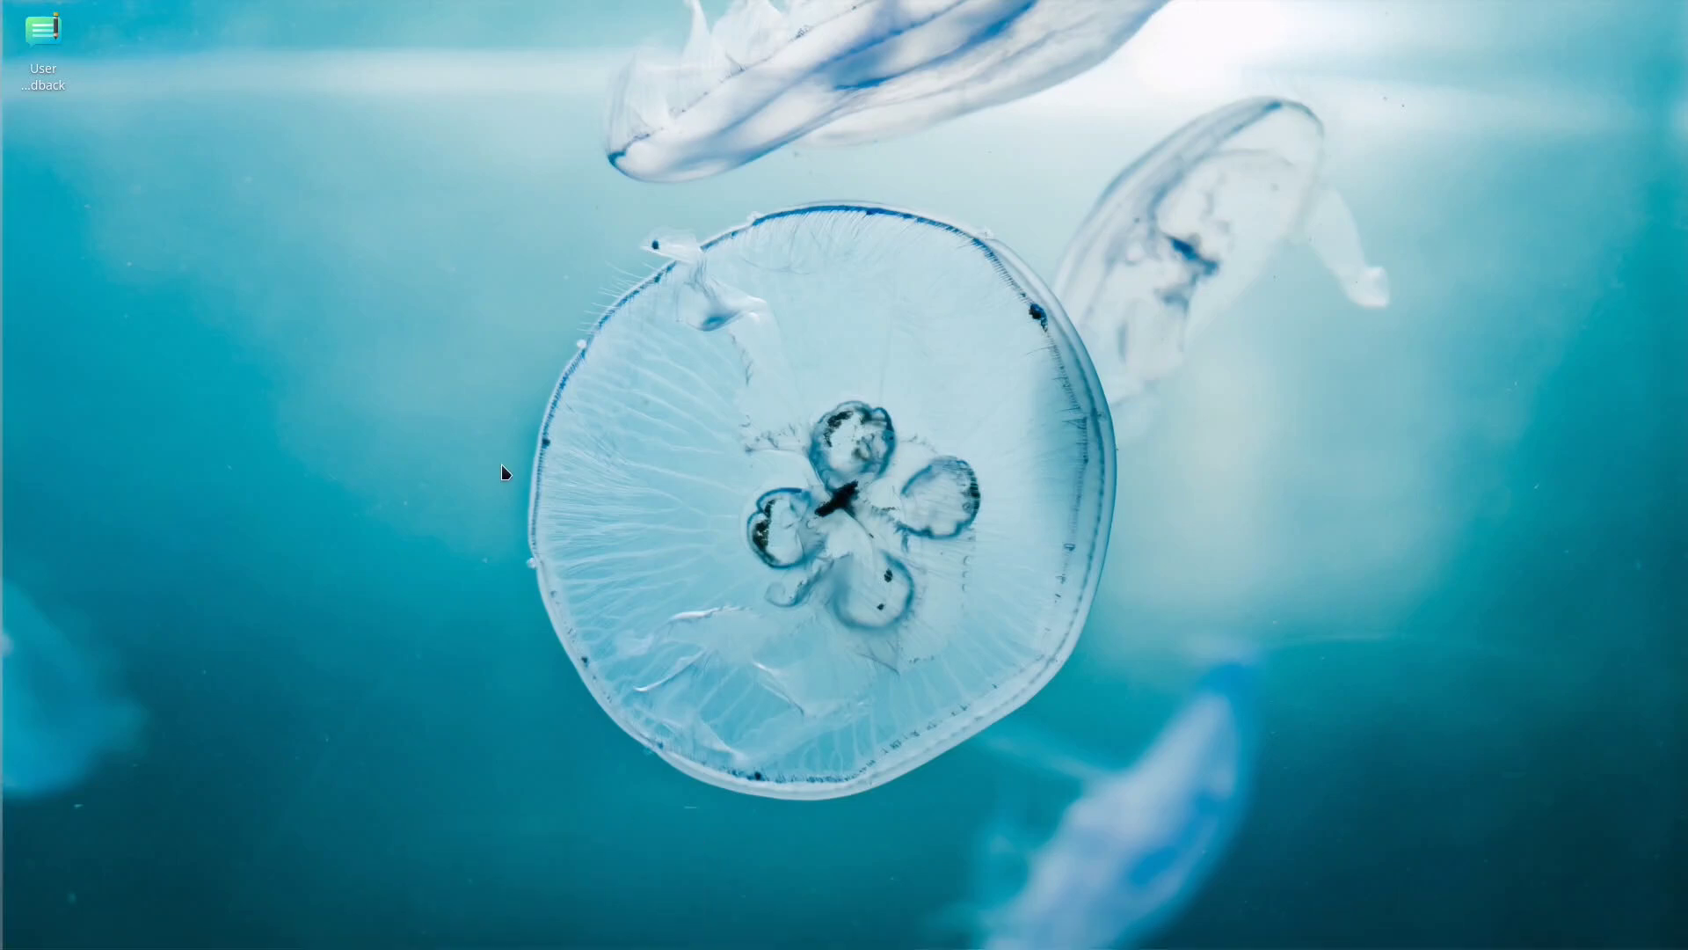
- Return the dock to Fashion Mode and set its location to Bottom
right_click(26, 483)
mouse_move(70, 495)
left_click(277, 494)
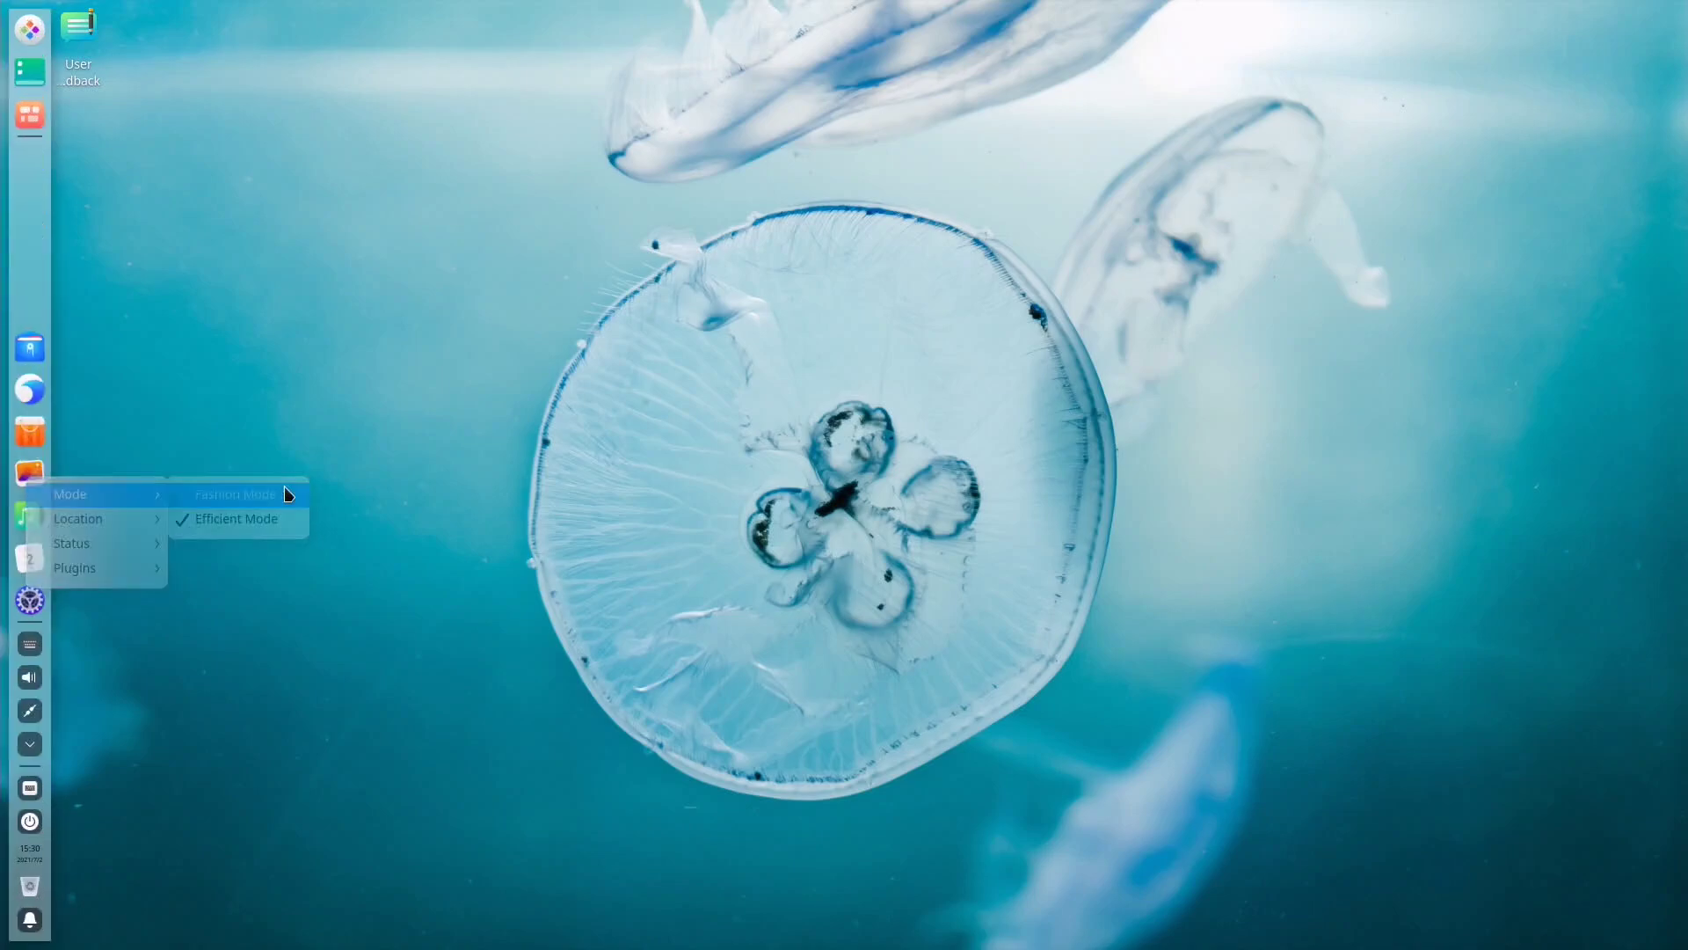
right_click(26, 224)
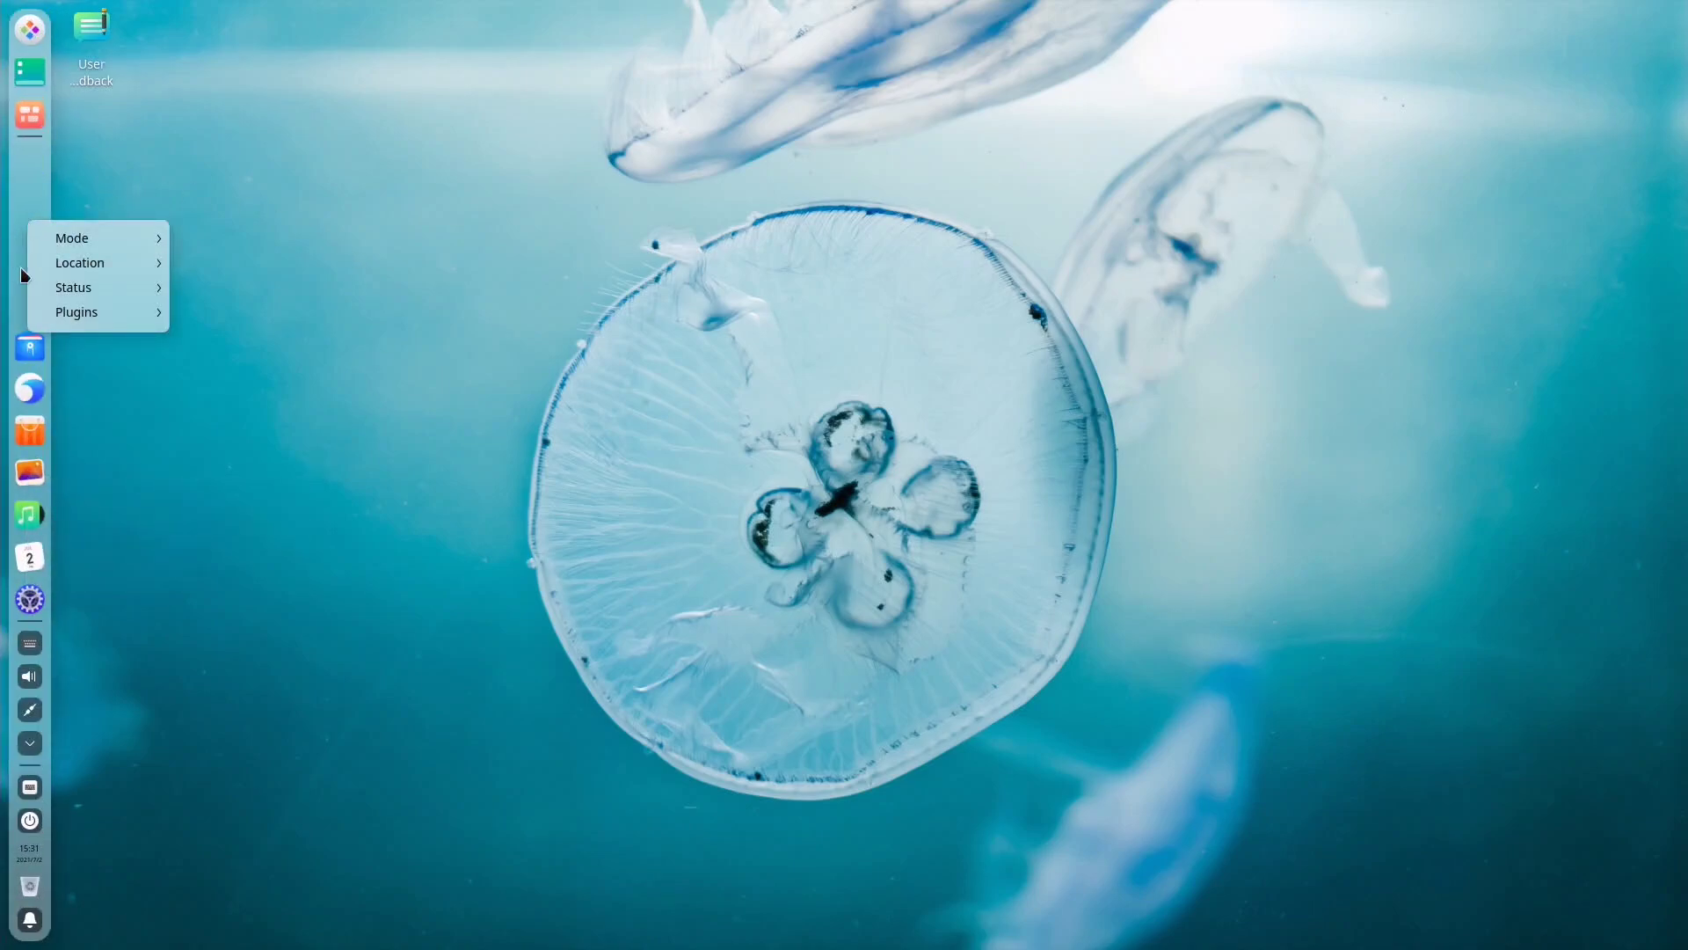
mouse_move(79, 263)
left_click(244, 288)
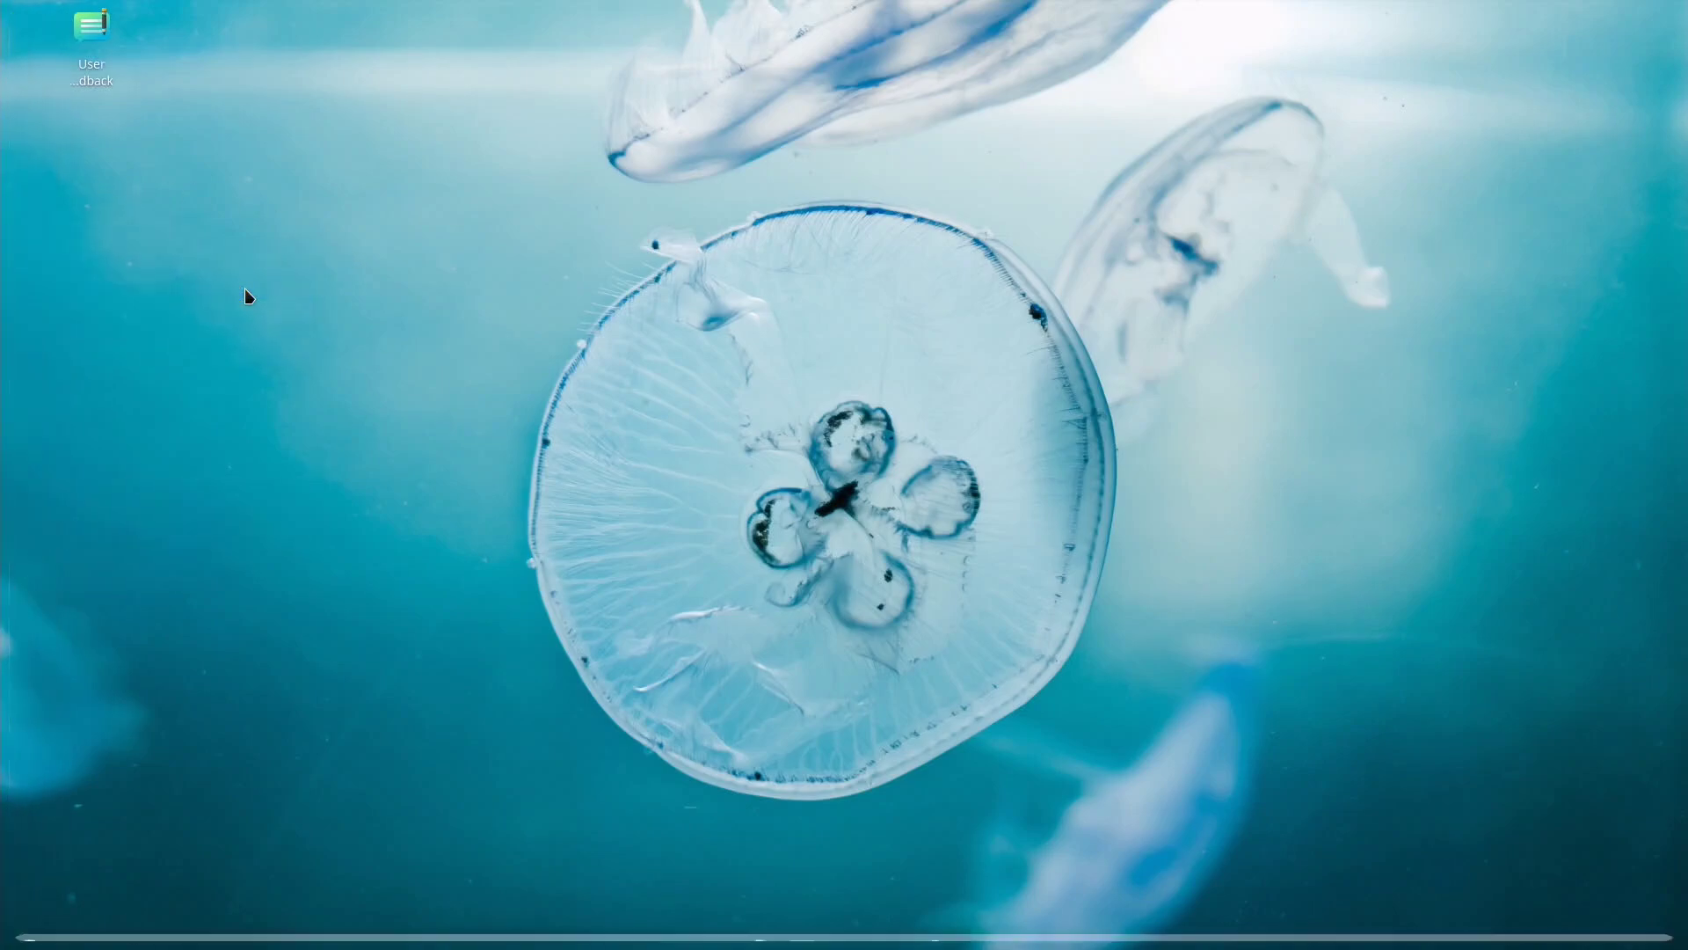
- Browse the launcher's full-screen application grid and its category view, and return to the compact launcher
left_click(33, 920)
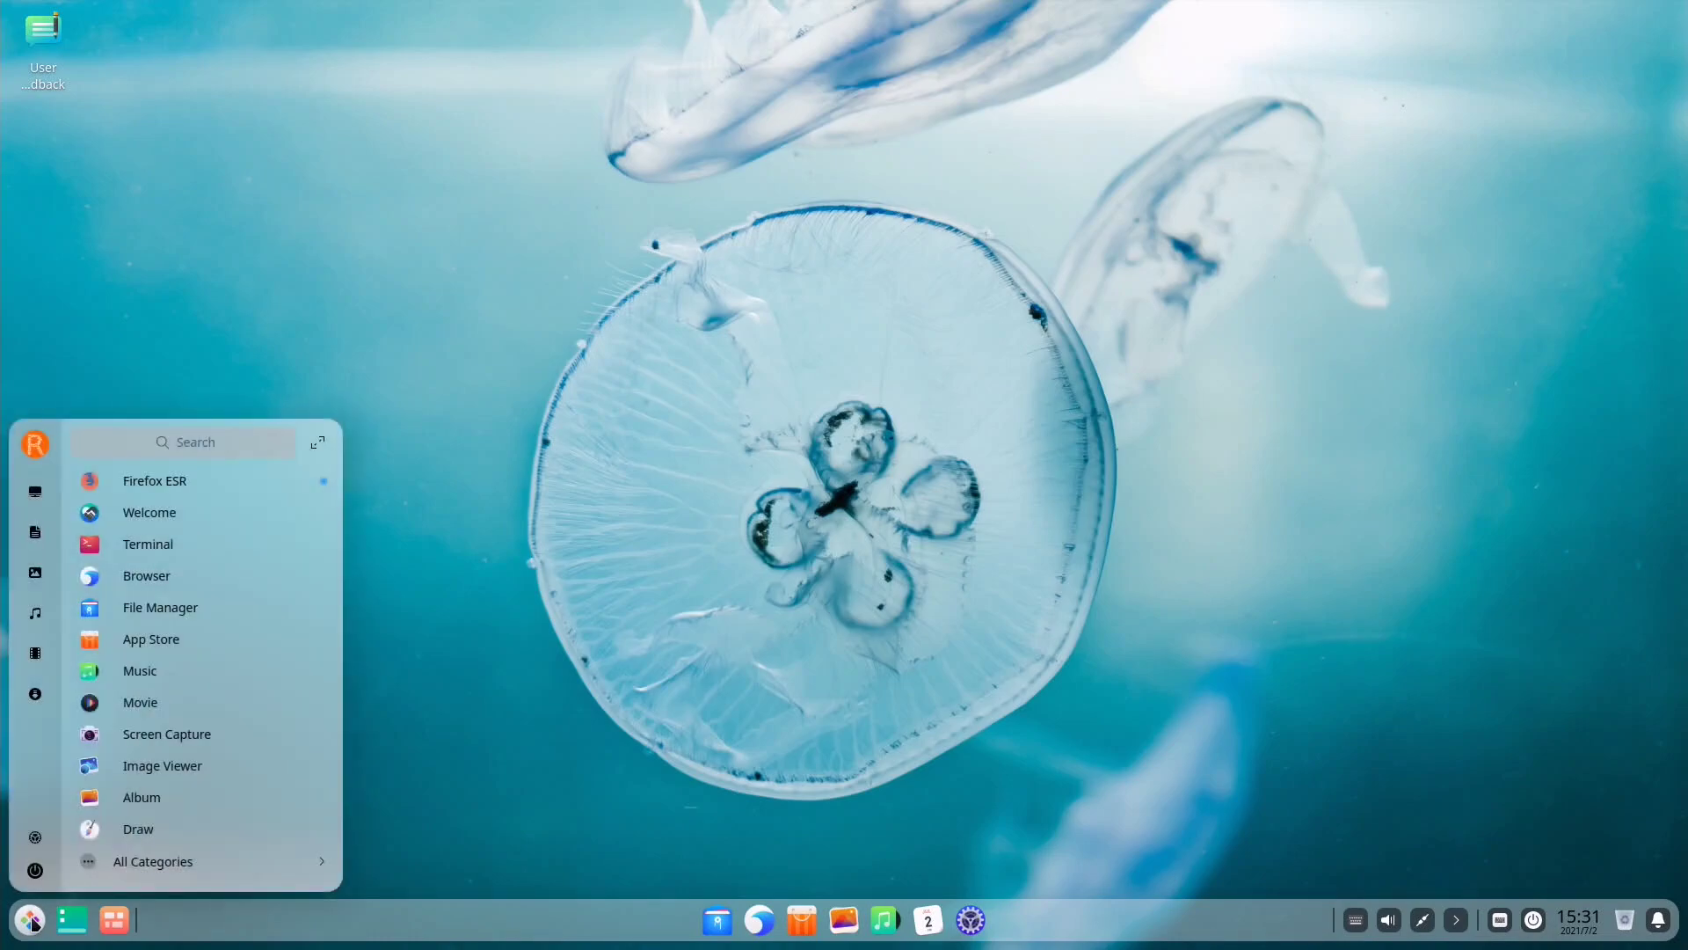
left_click(316, 440)
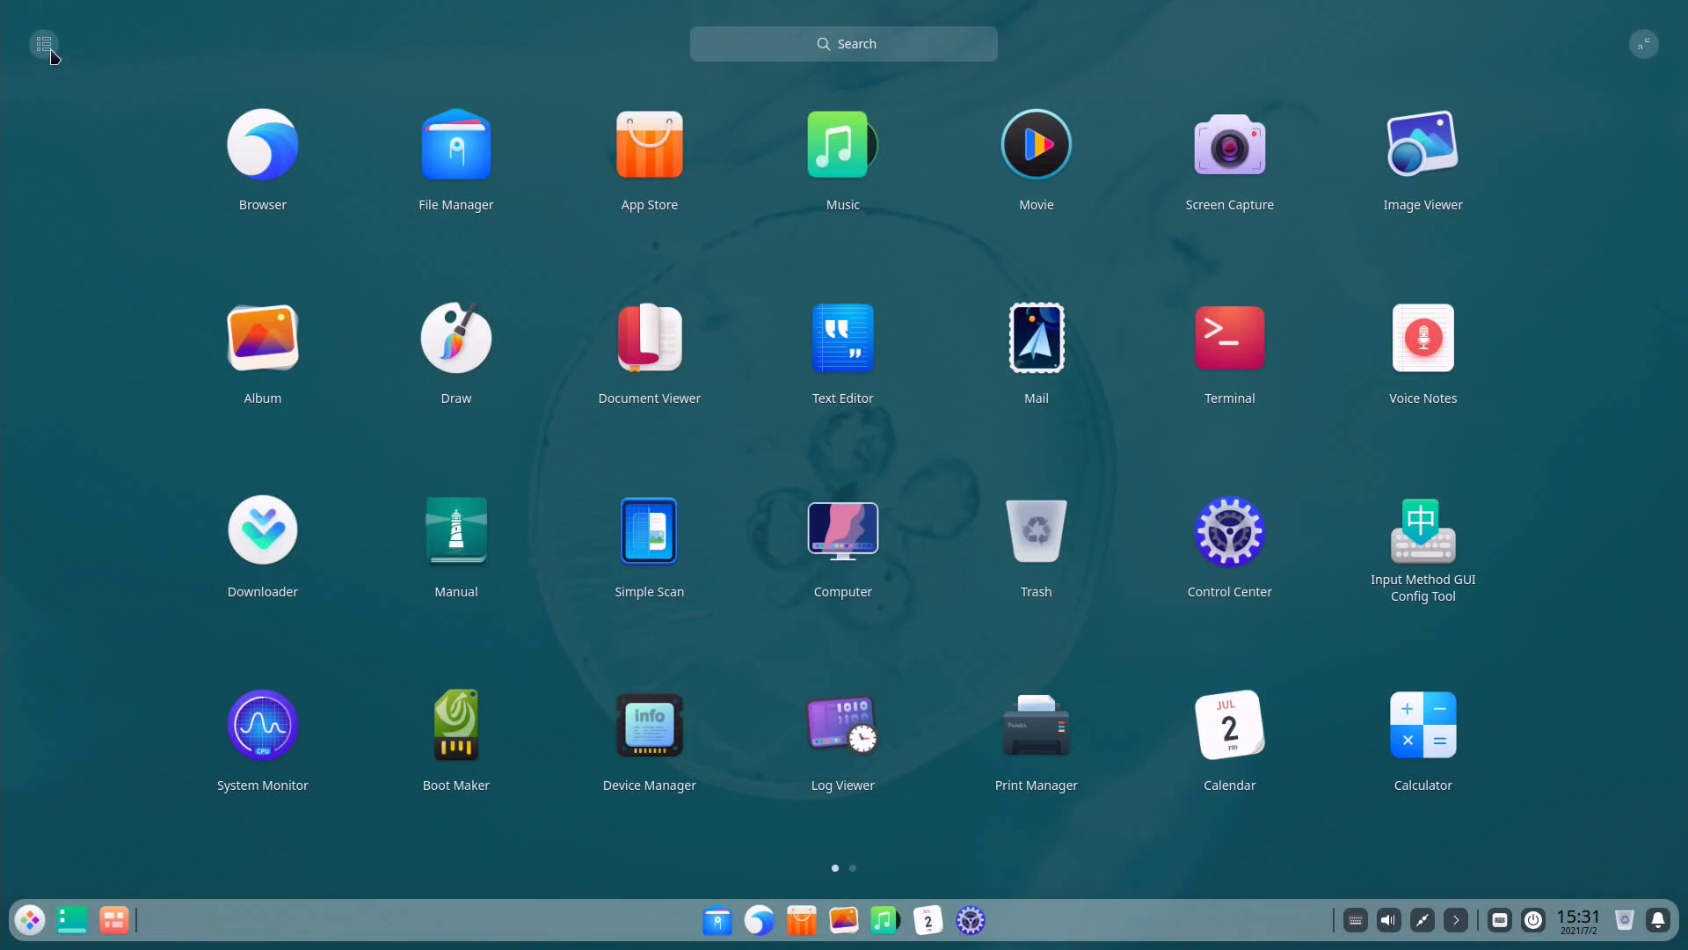
left_click(45, 44)
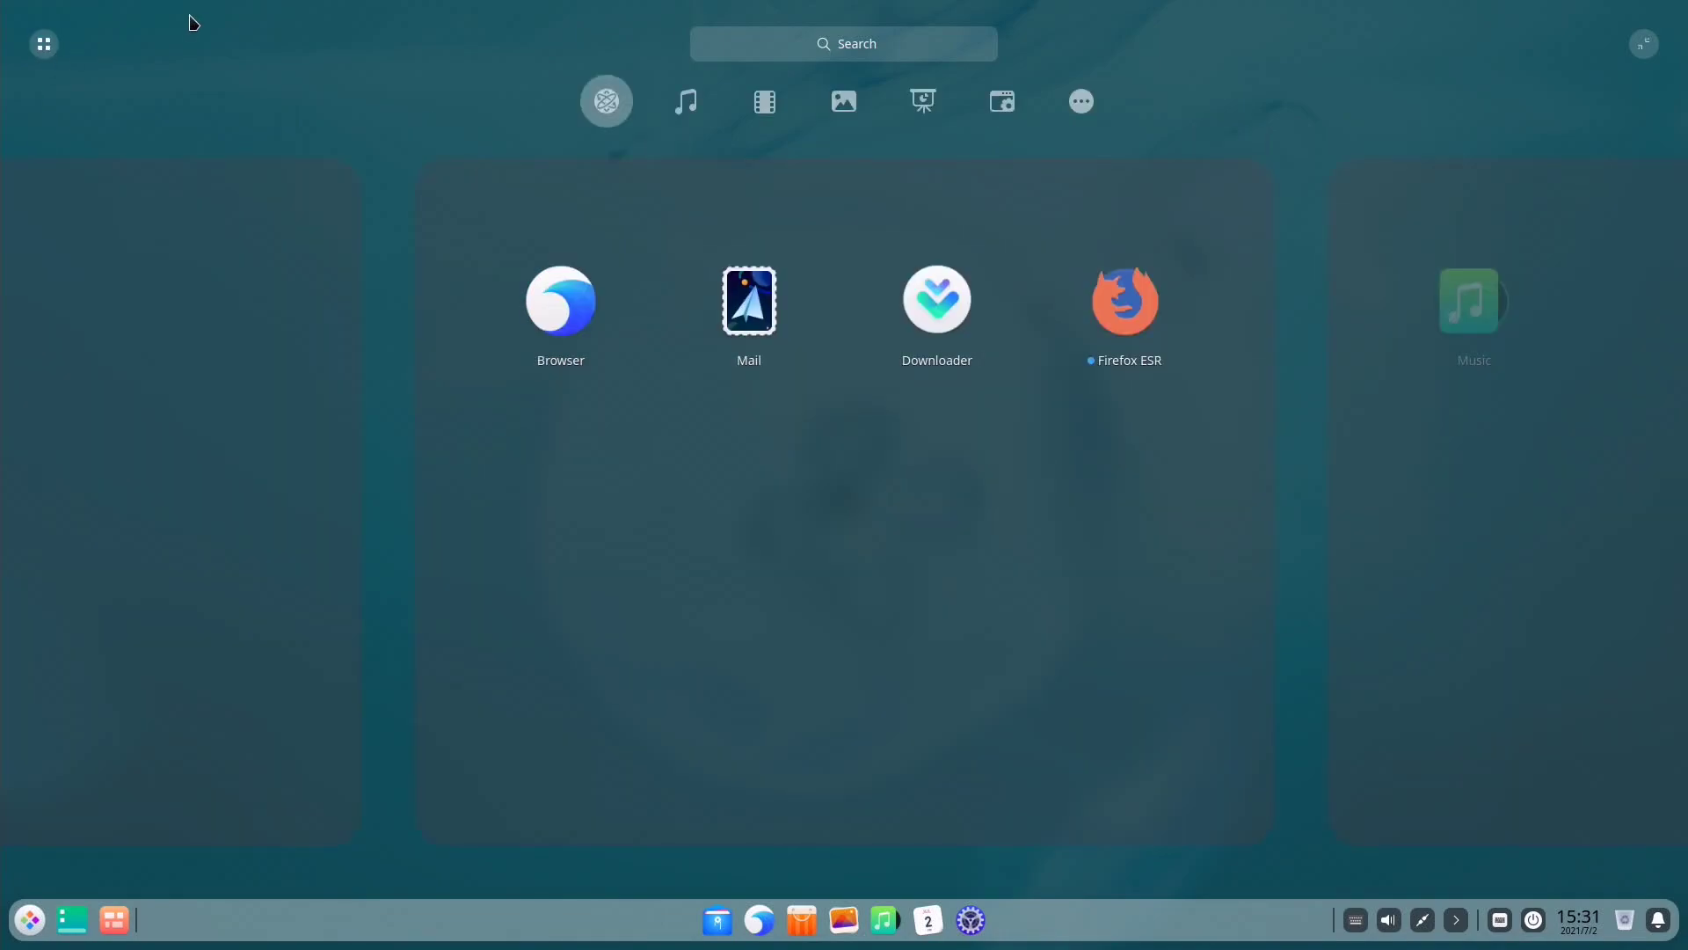
left_click(45, 49)
left_click(1646, 44)
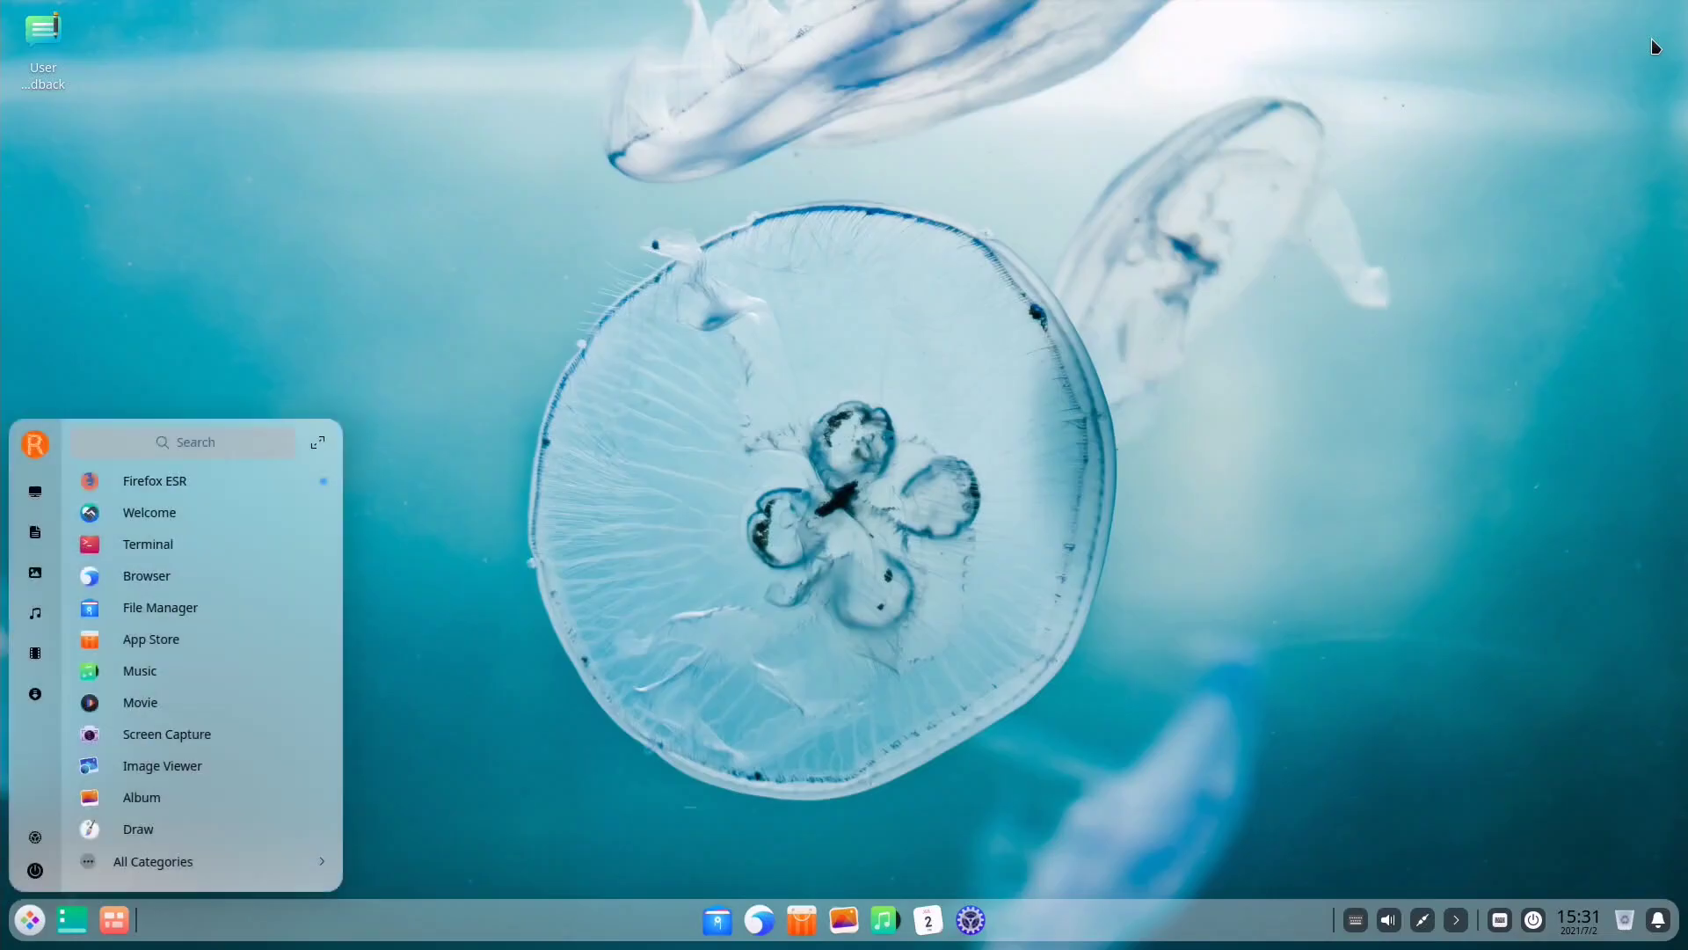
- Search the launcher for "term", open Terminal, and move its window toward the desktop's upper-left area
type("term")
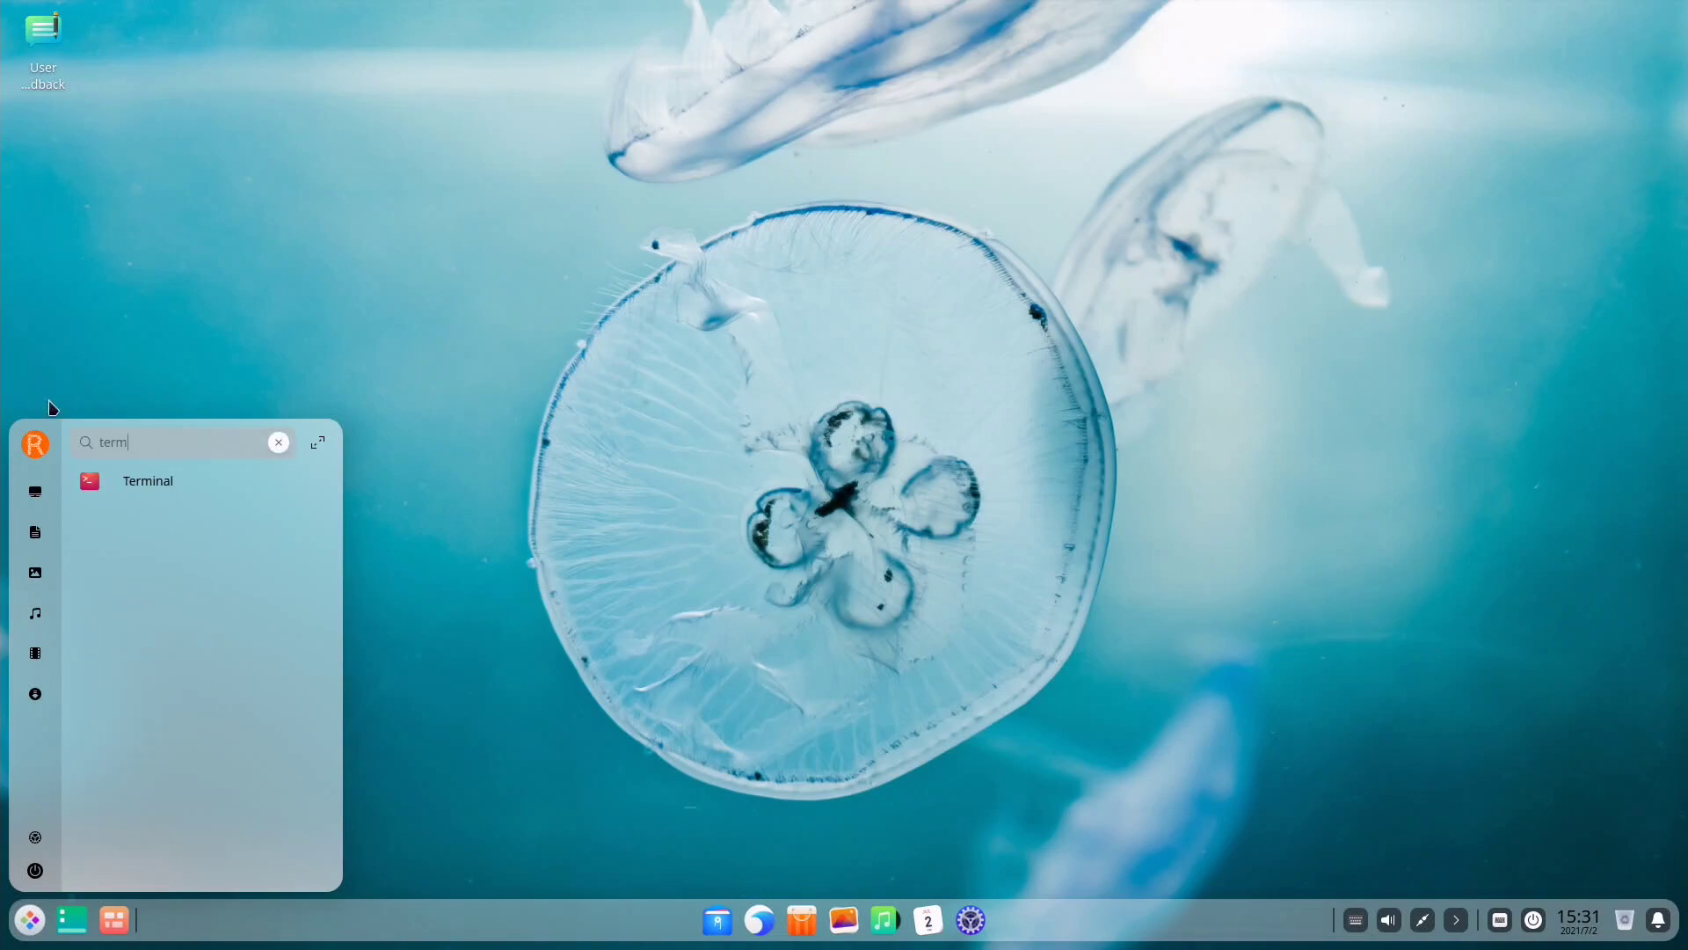
left_click(107, 483)
left_click_drag(856, 200, 632, 138)
- Open File Manager and return to its window through the multitasking view
left_click(697, 920)
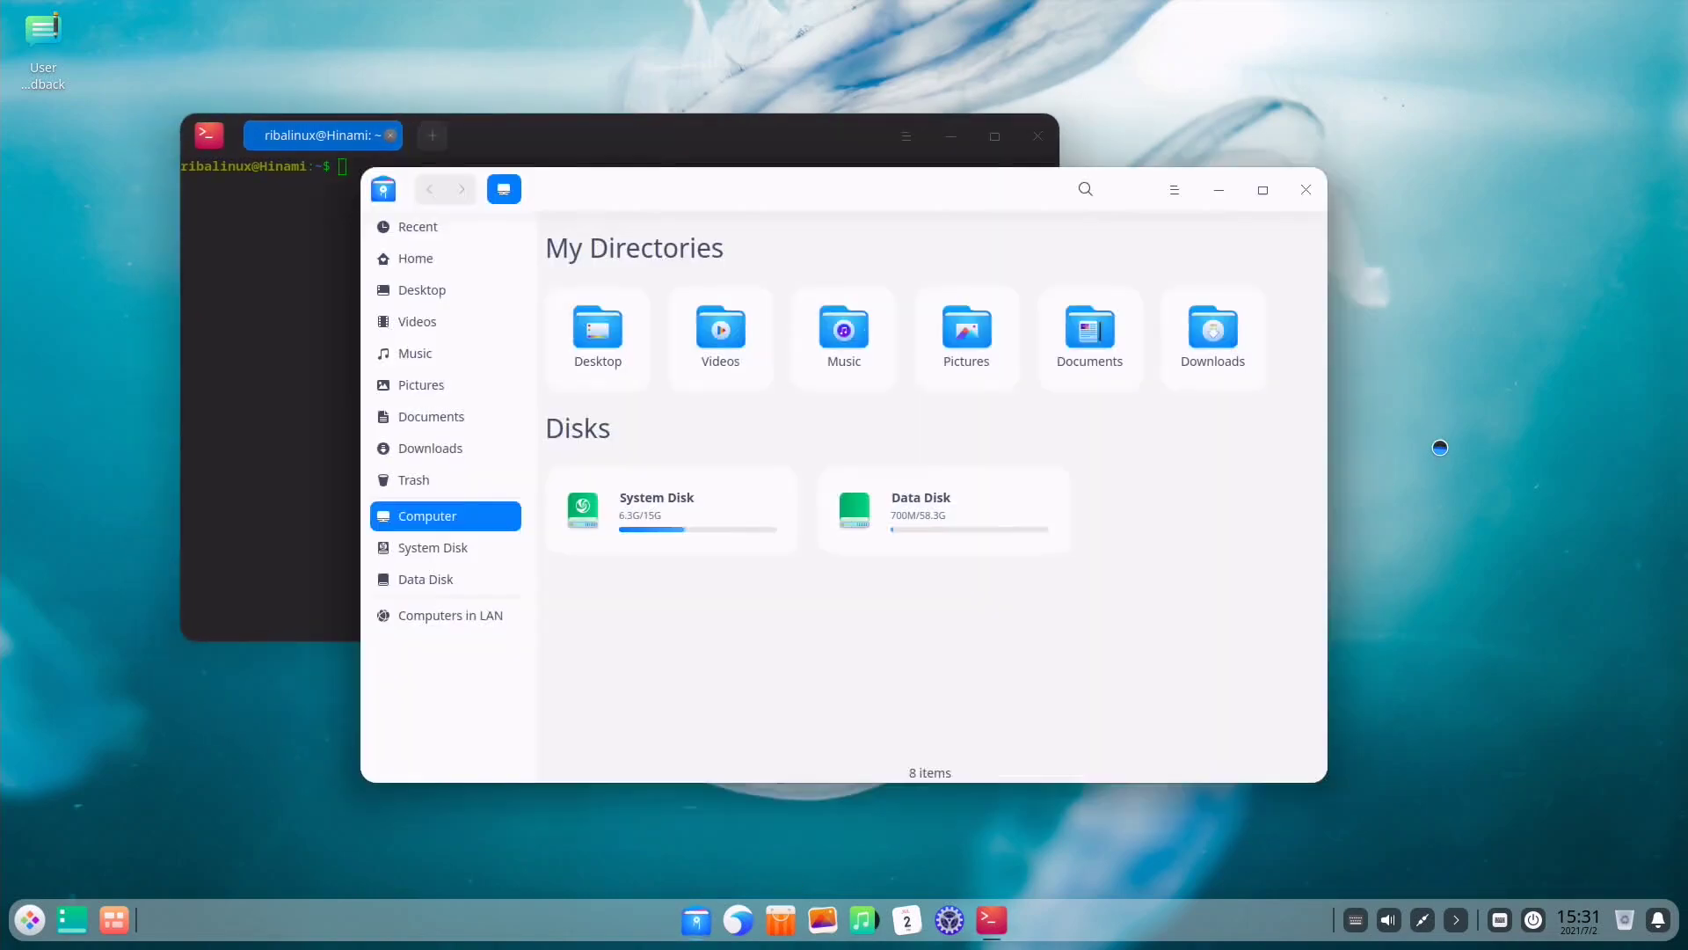
left_click(113, 923)
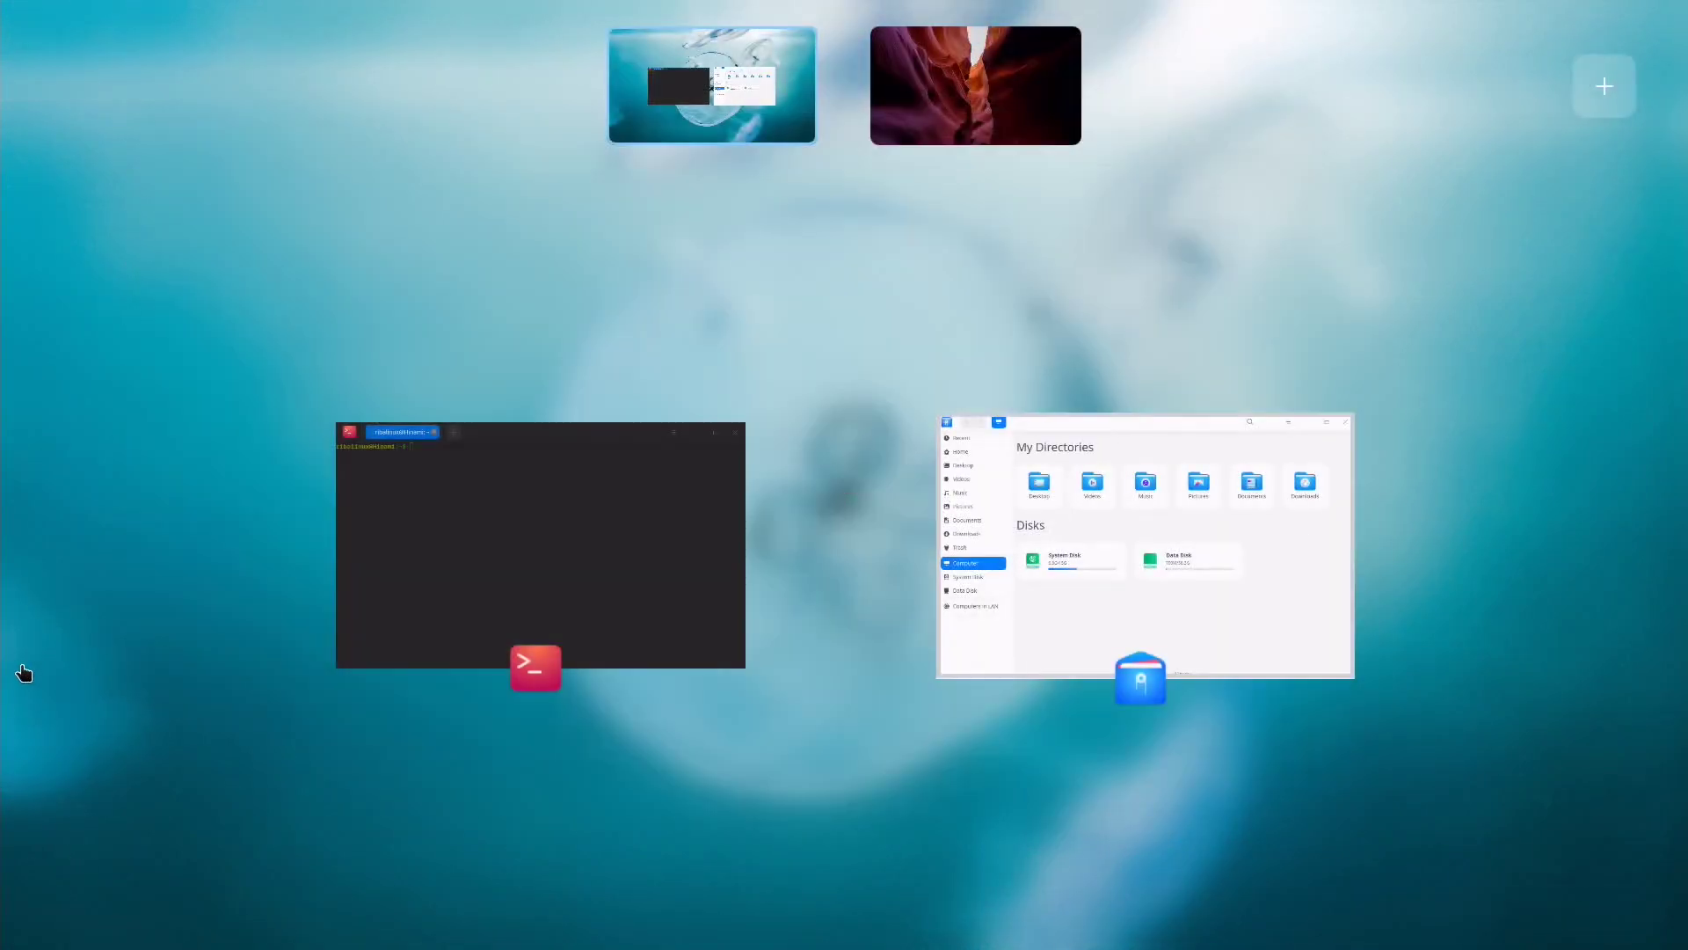
left_click(1270, 588)
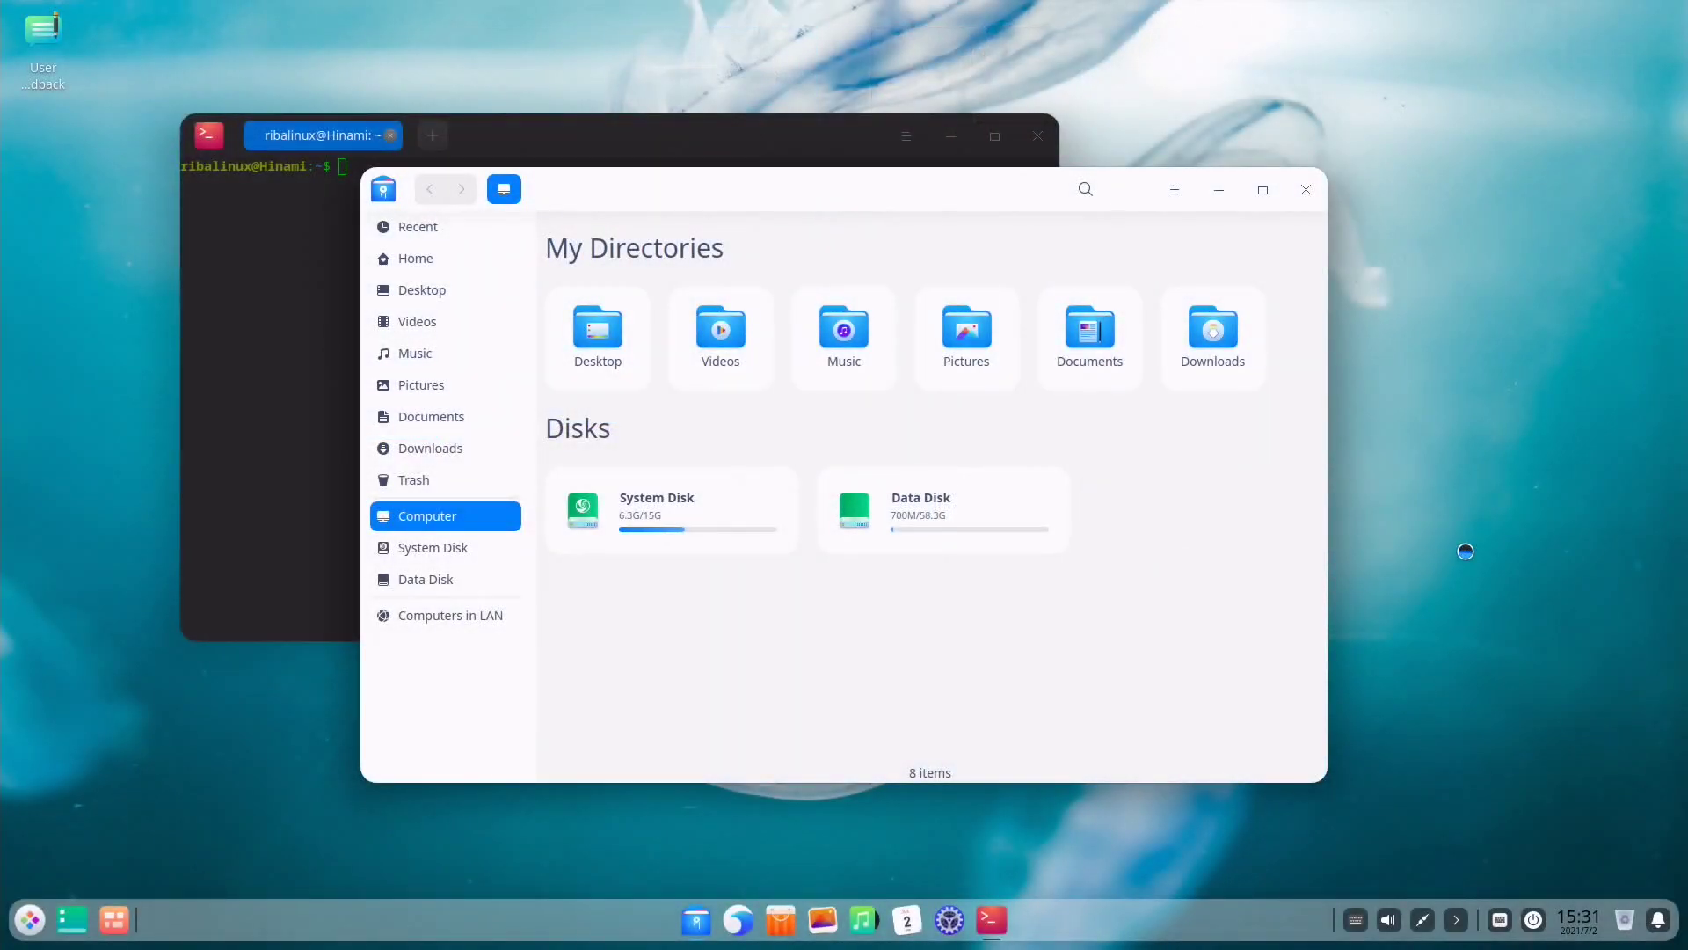
- Cycle between the File Manager and Terminal windows with the window switcher, ending on Terminal
key("alt+Tab")
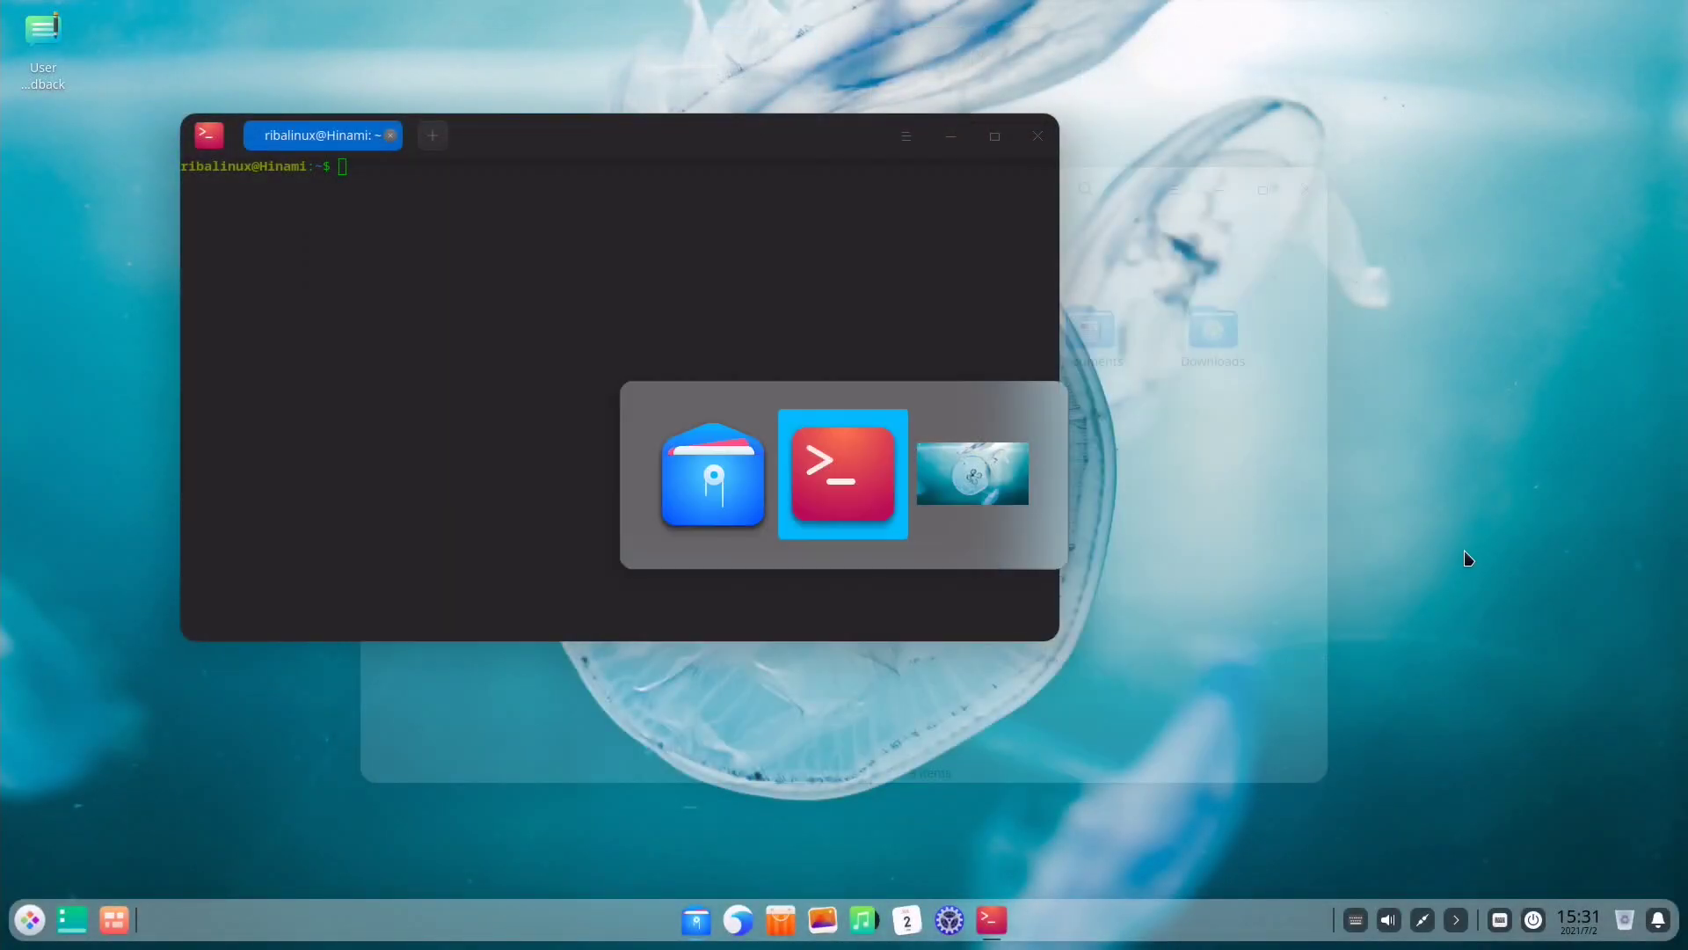
key("alt+Tab")
key("alt+Tab")
key("alt+Tab")
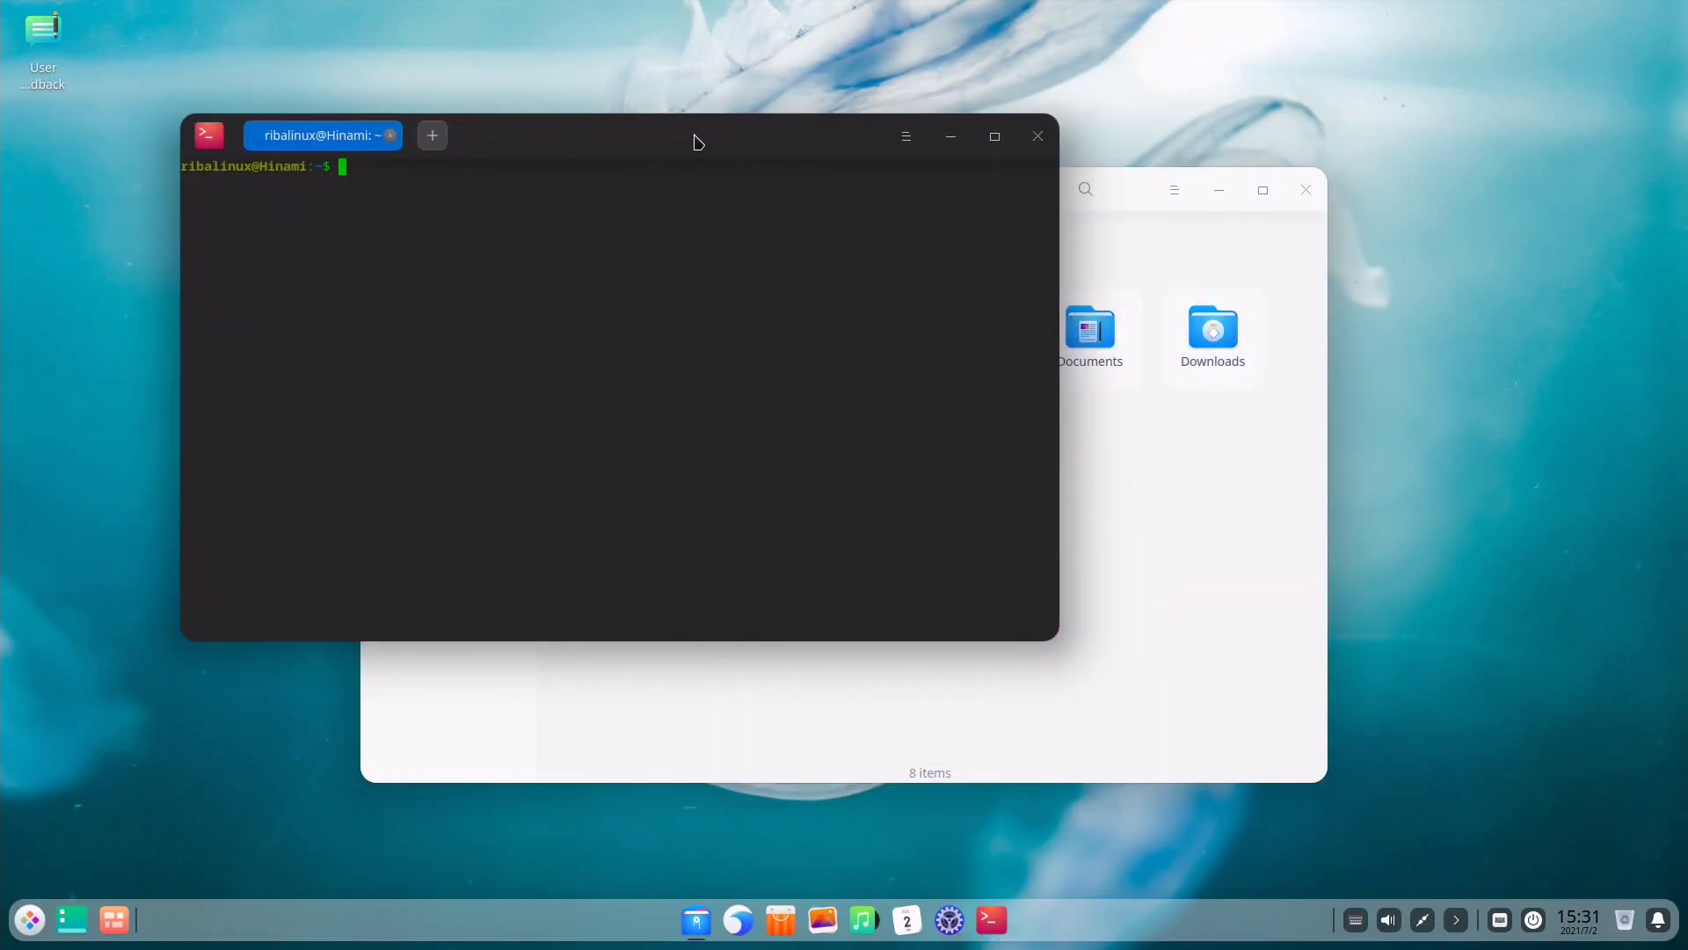
- Tile the Terminal window to the left half and the File Manager window to the right half of the desktop
key("super+Left")
left_click(1001, 190)
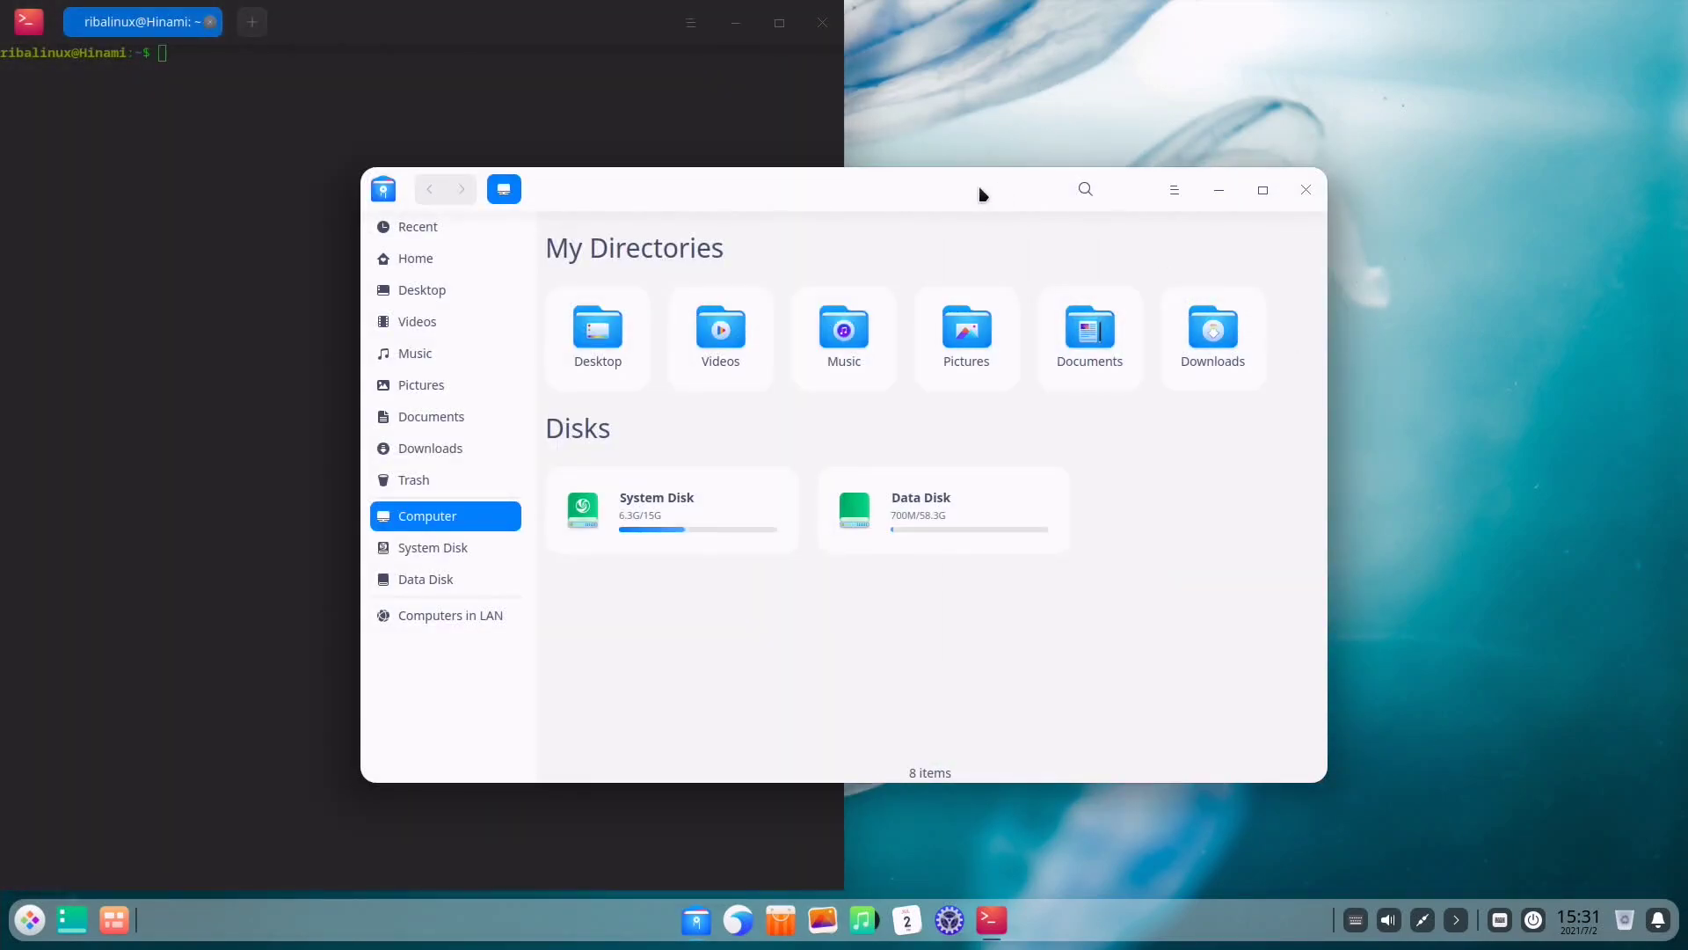
key("super+Right")
- Release the File Manager and Terminal windows from their tiled halves, closing Terminal and moving File Manager toward the desktop's upper-left area
left_click_drag(1292, 49, 837, 158)
left_click(567, 28)
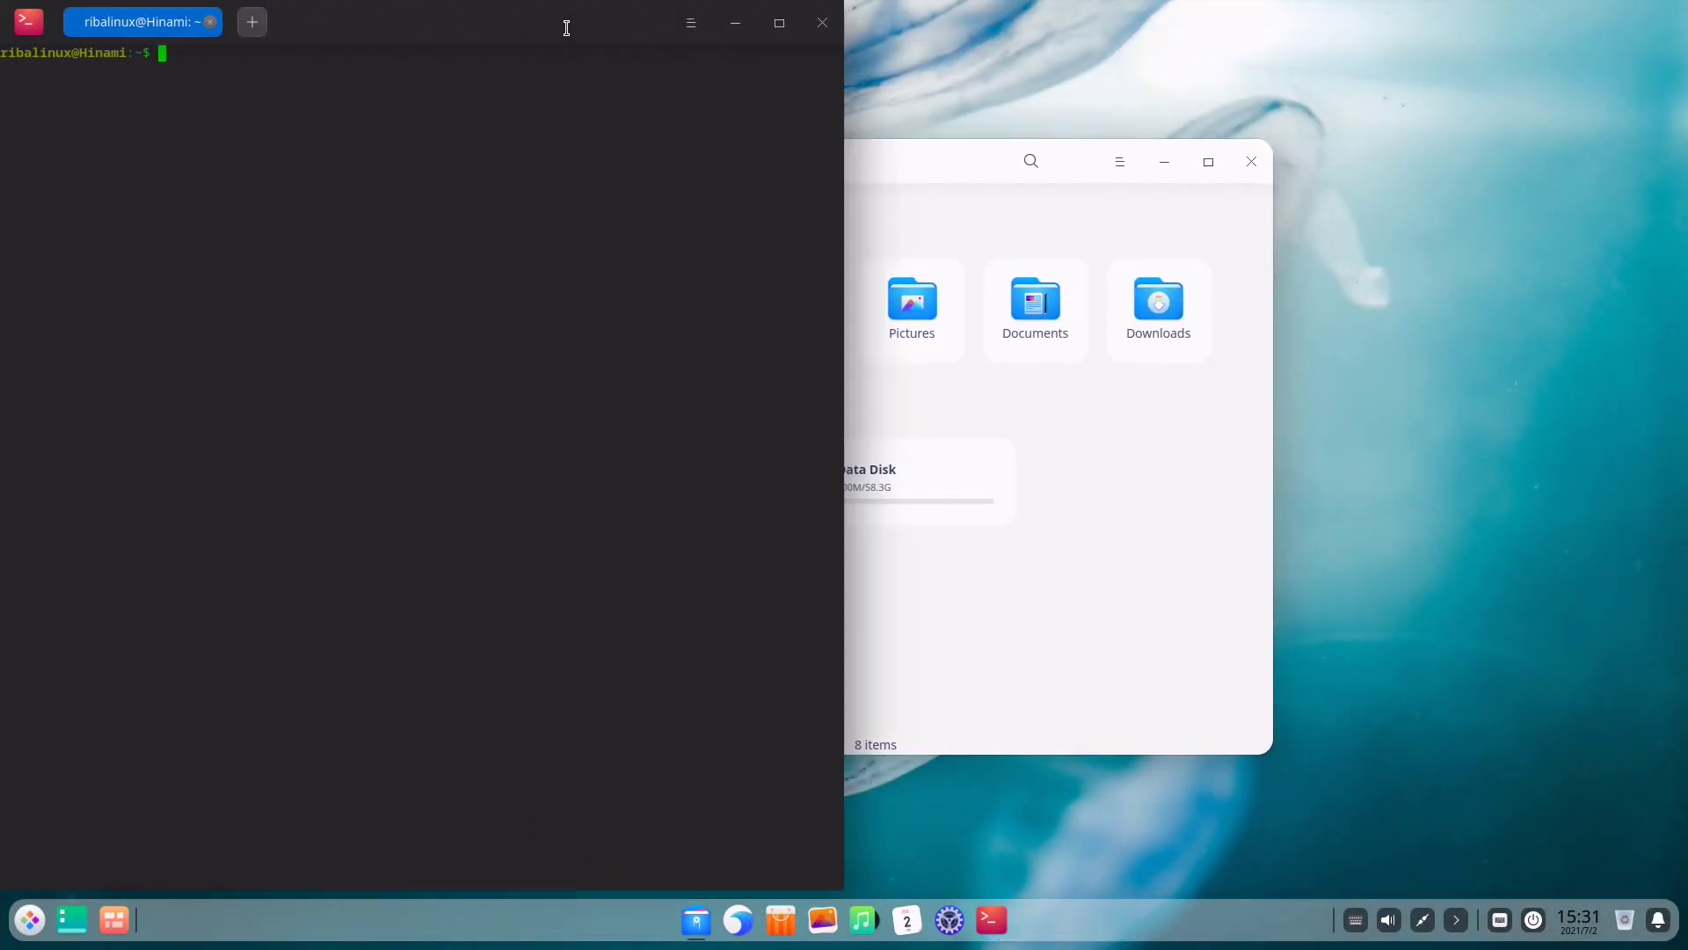
left_click_drag(566, 28, 773, 102)
left_click(1047, 99)
left_click_drag(900, 147, 776, 120)
- Switch File Manager to the Dark Theme and return it to the System Theme
left_click(995, 138)
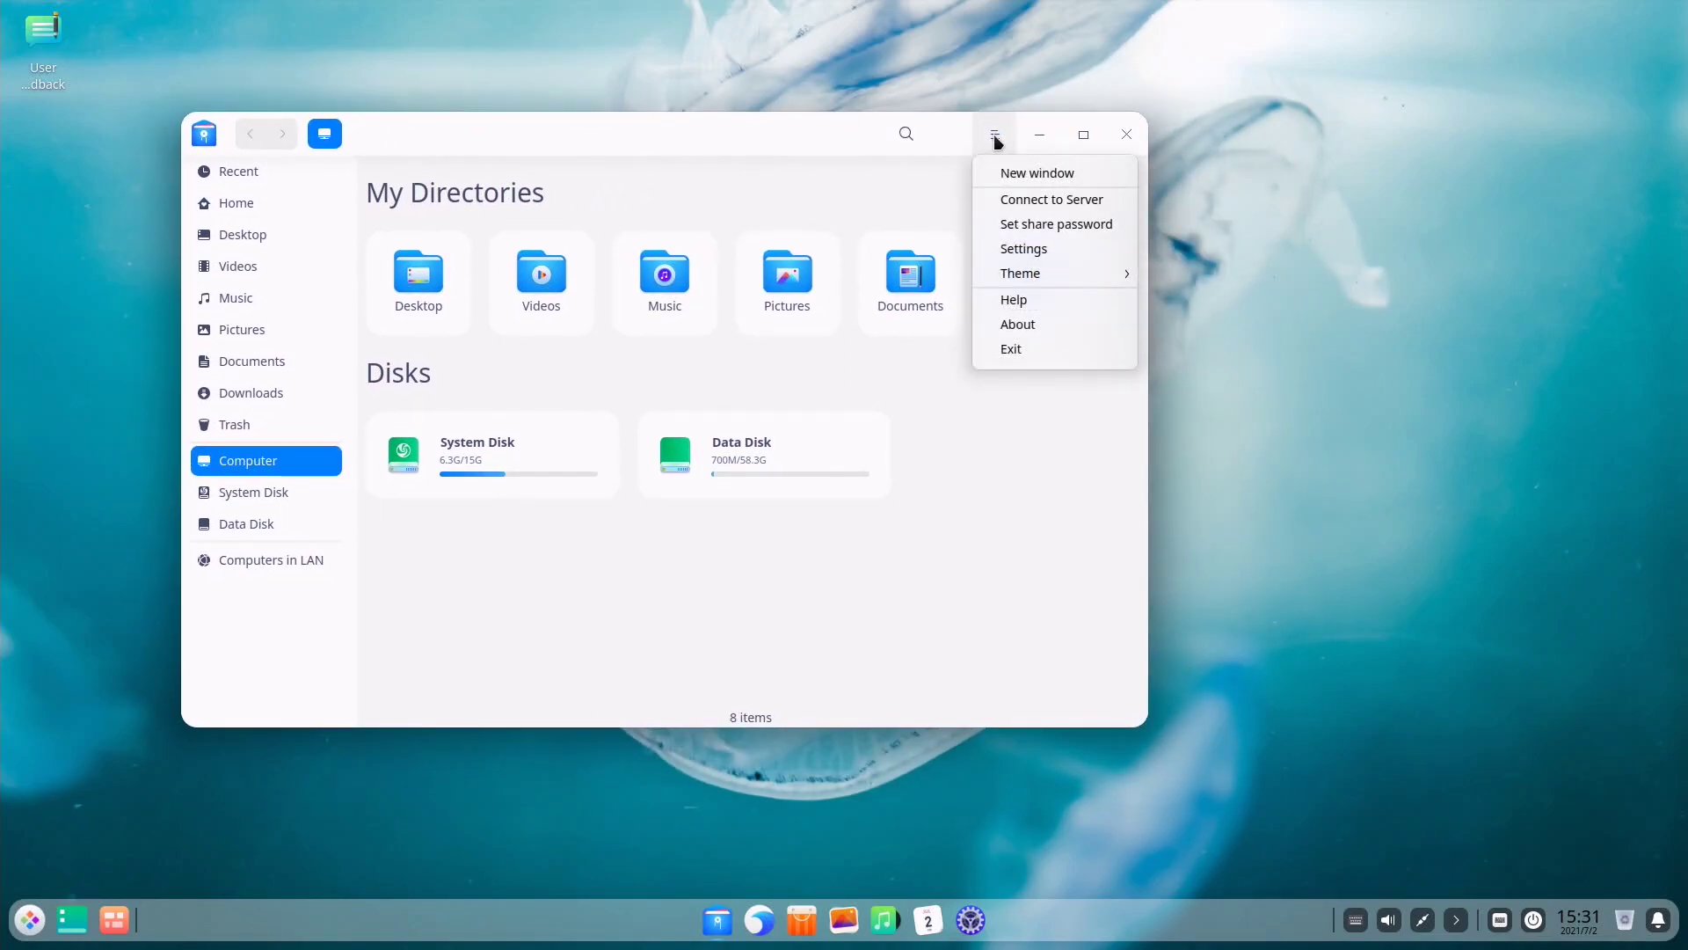
mouse_move(1025, 273)
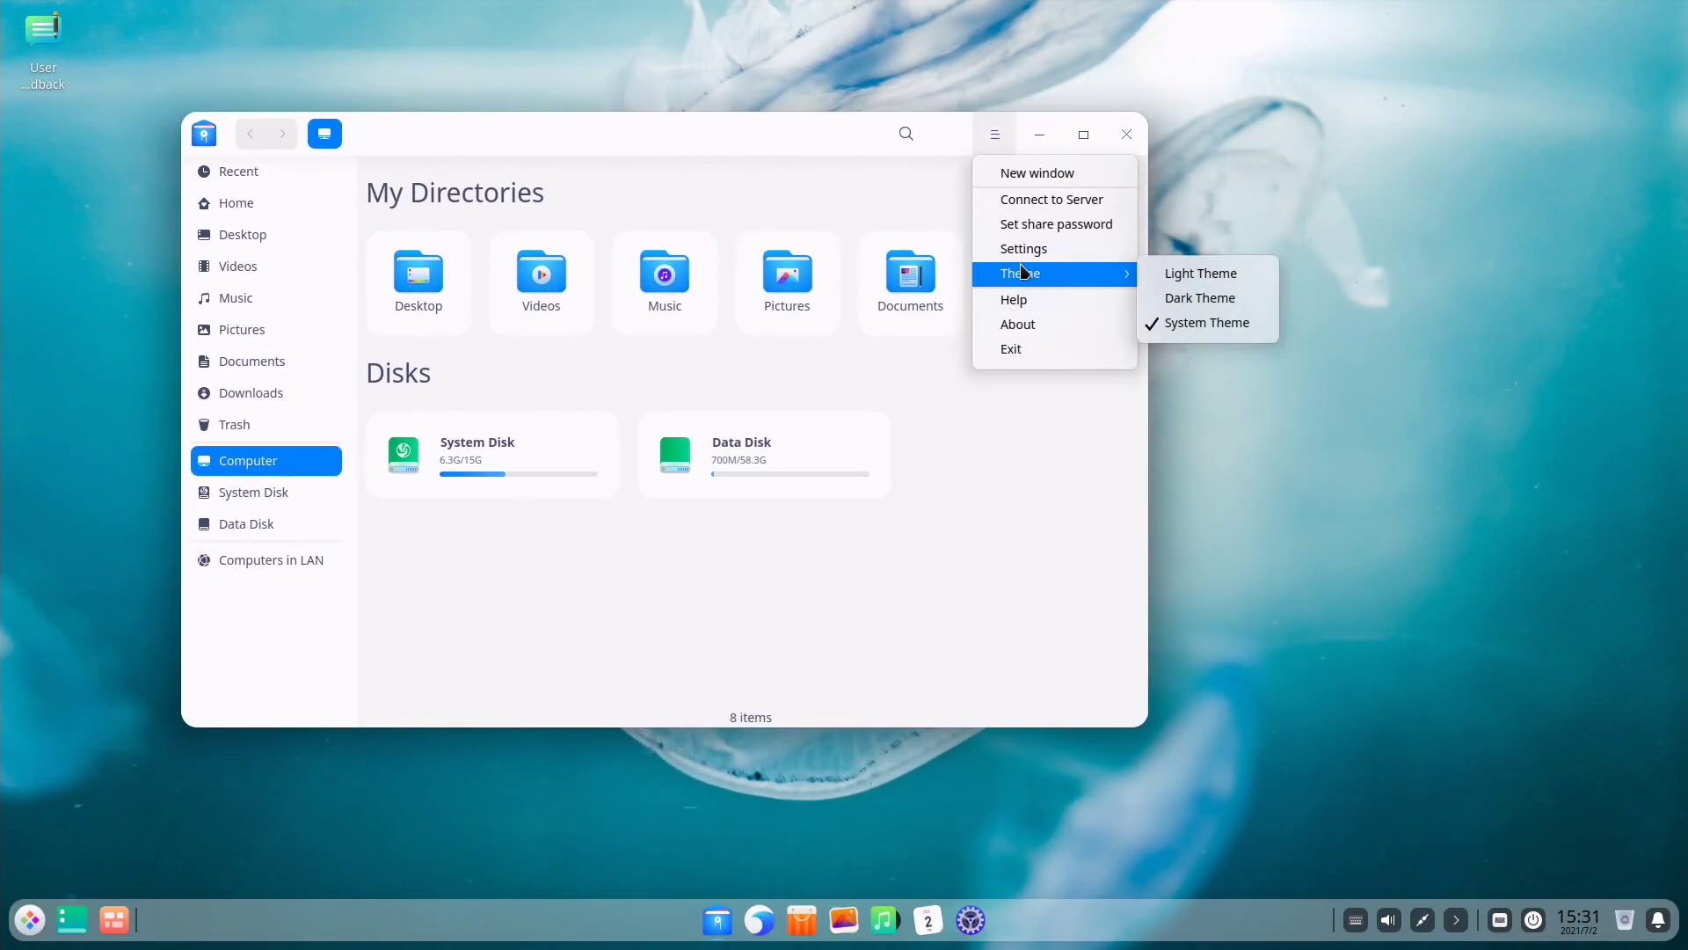
left_click(1202, 297)
left_click(1001, 135)
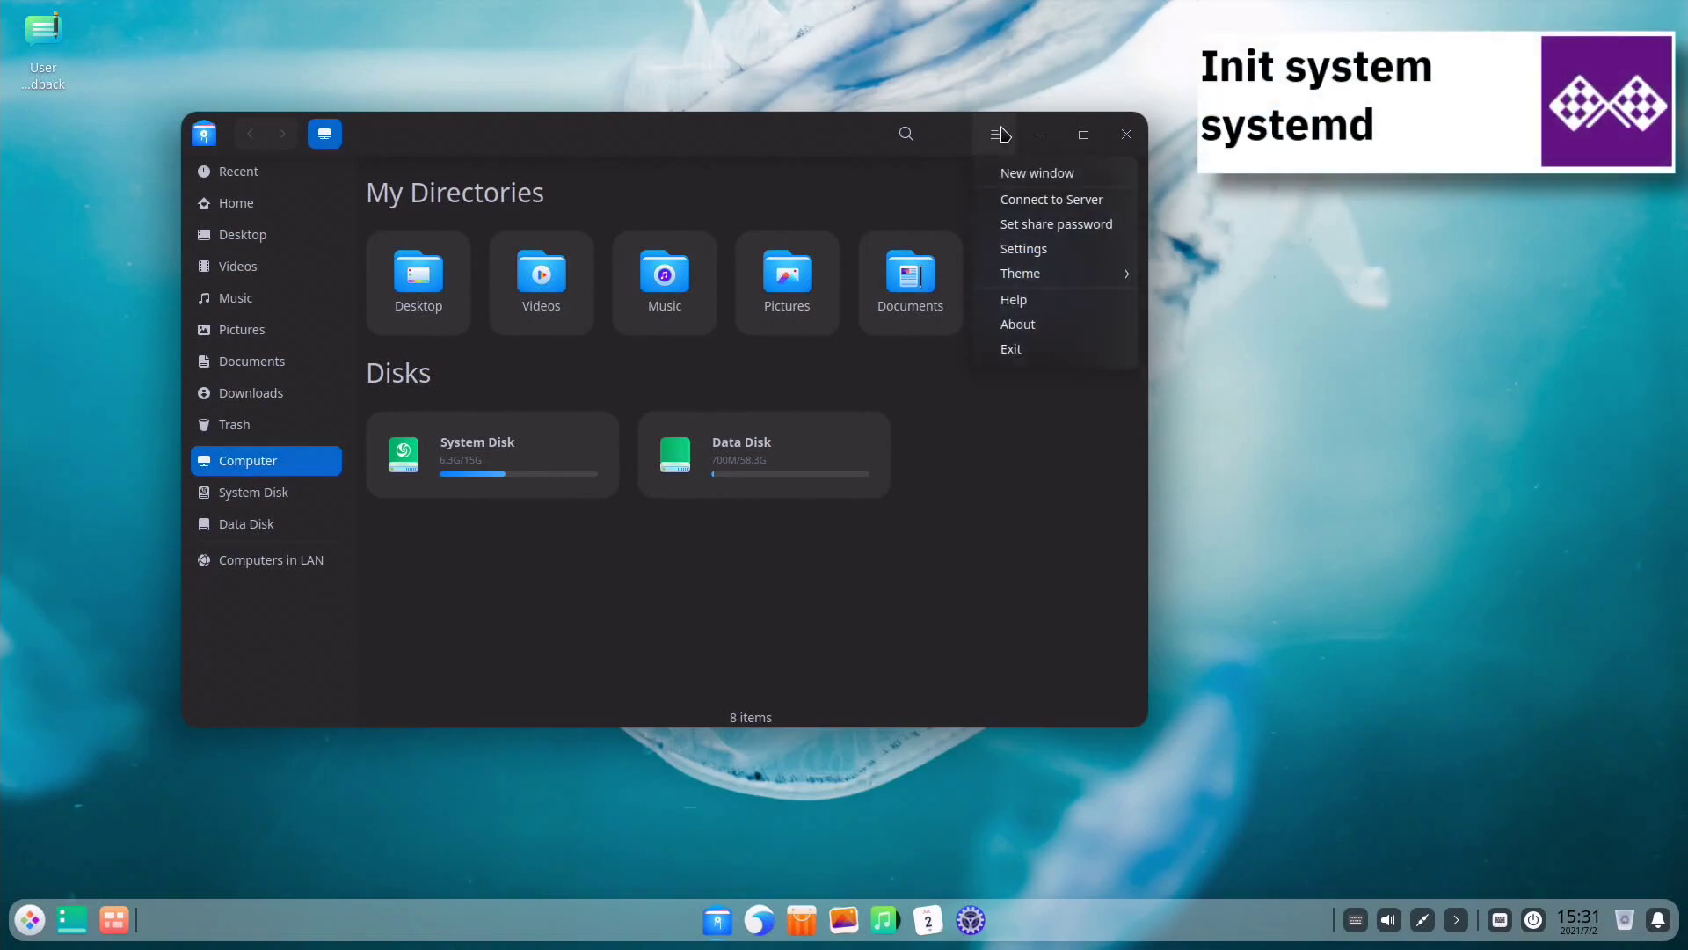
mouse_move(1040, 272)
left_click(1203, 327)
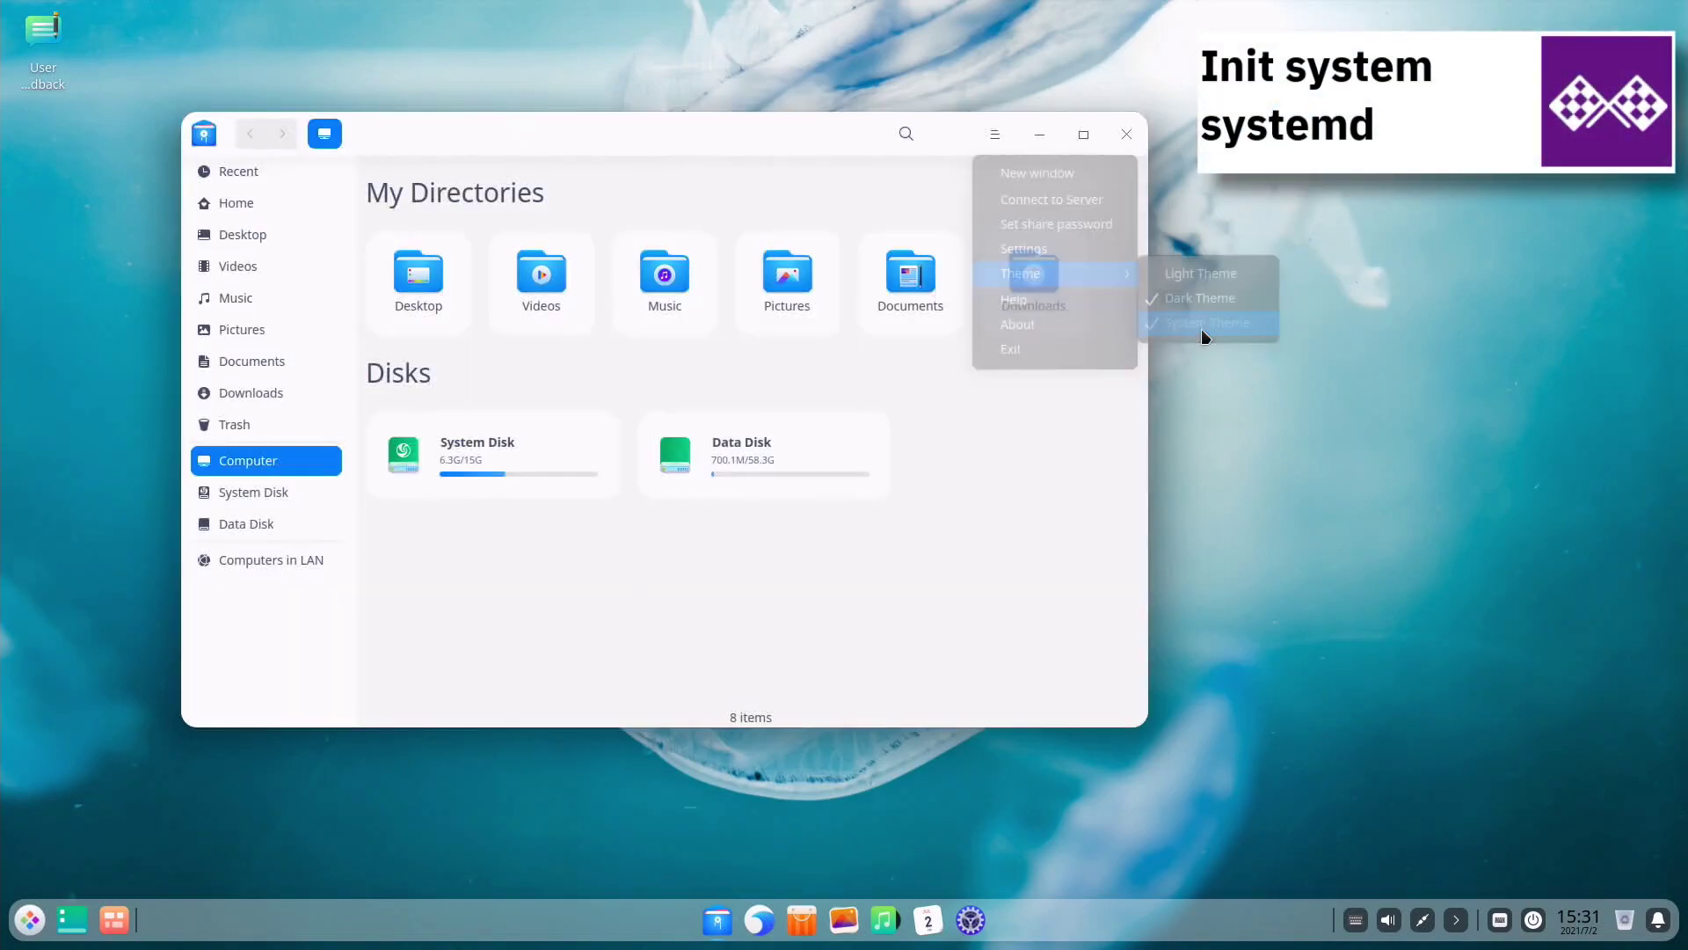
- Maximize and restore the File Manager window, and minimize it and bring it back
left_click(913, 124)
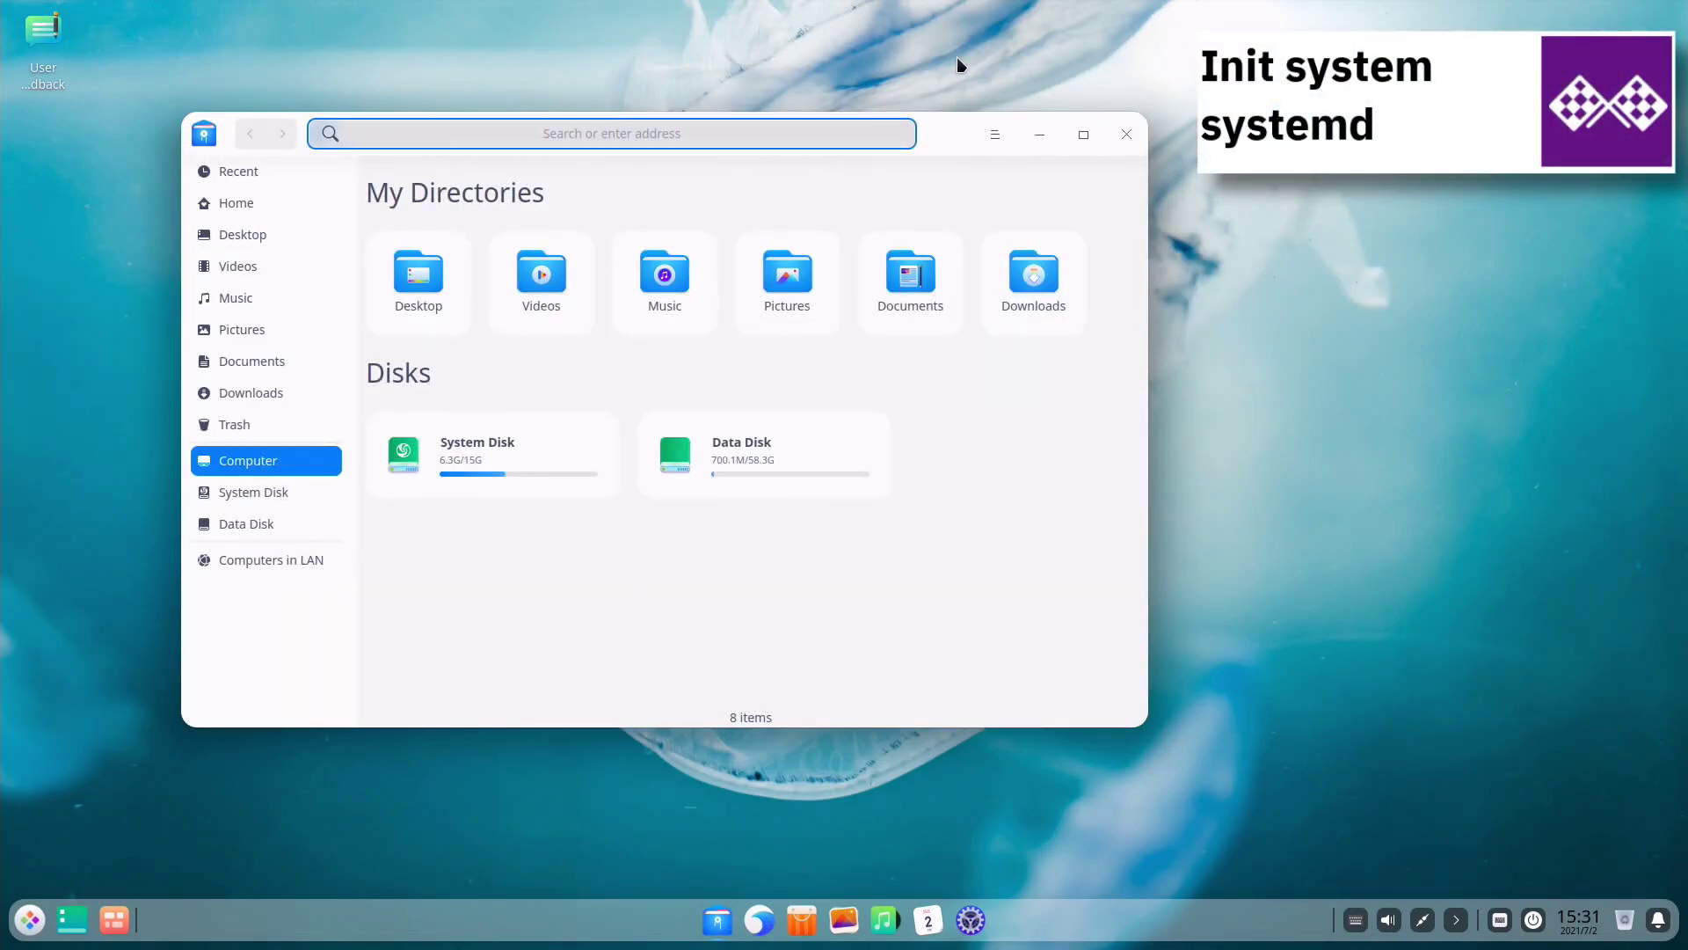
left_click(1085, 134)
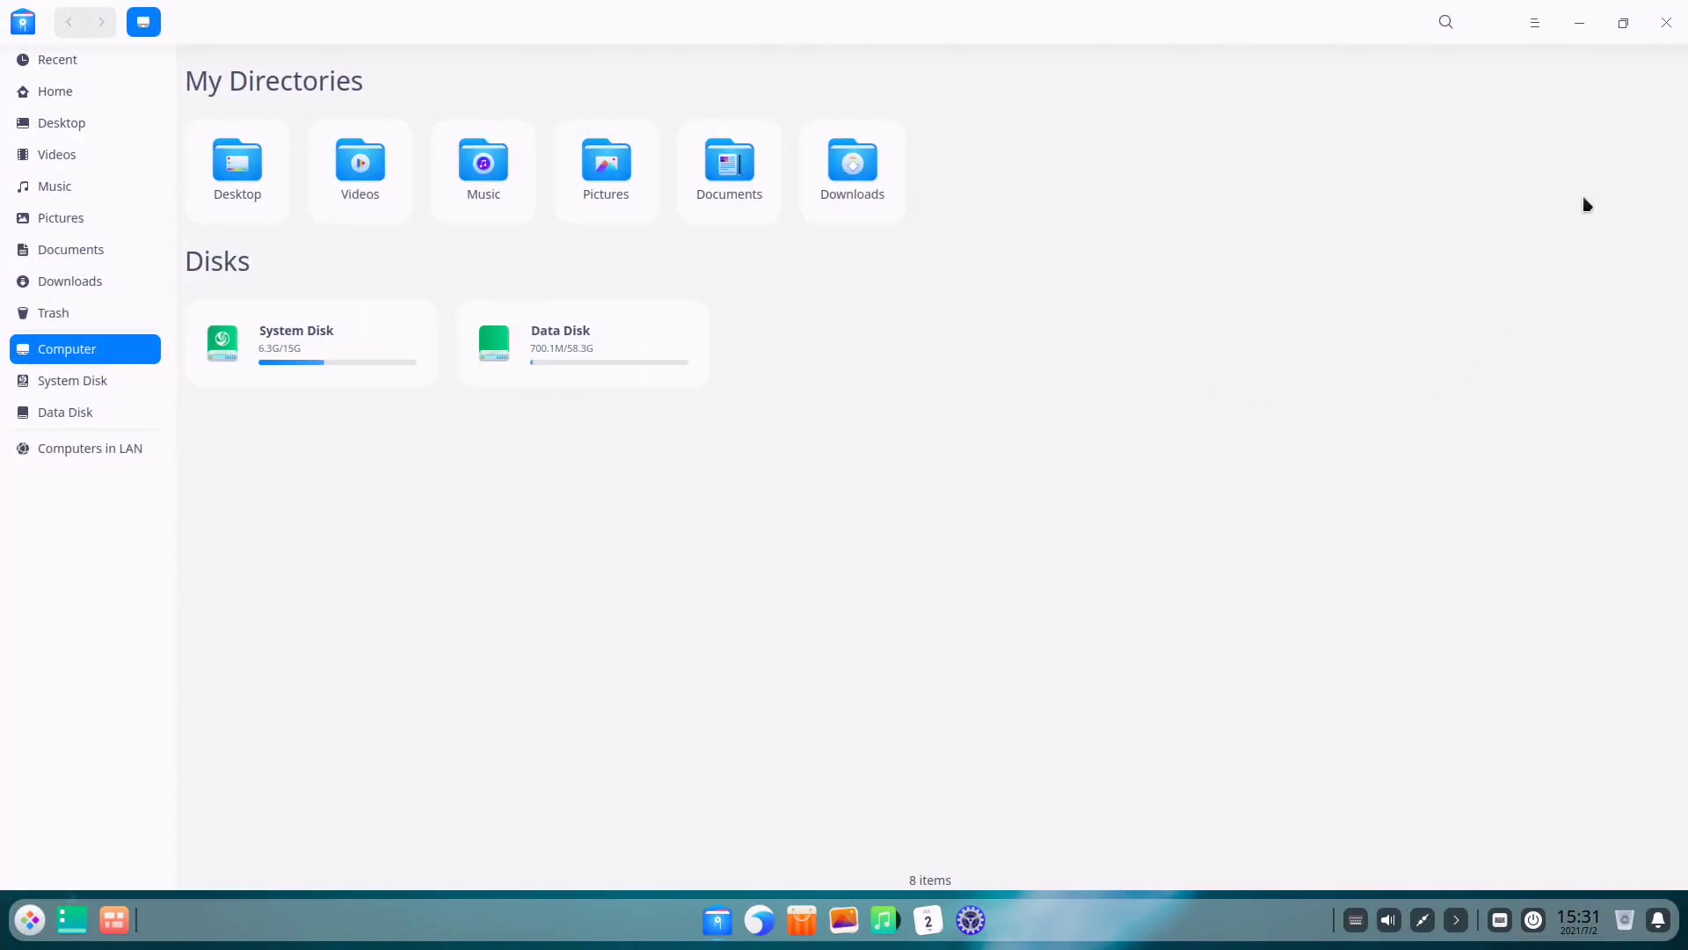
left_click(1621, 19)
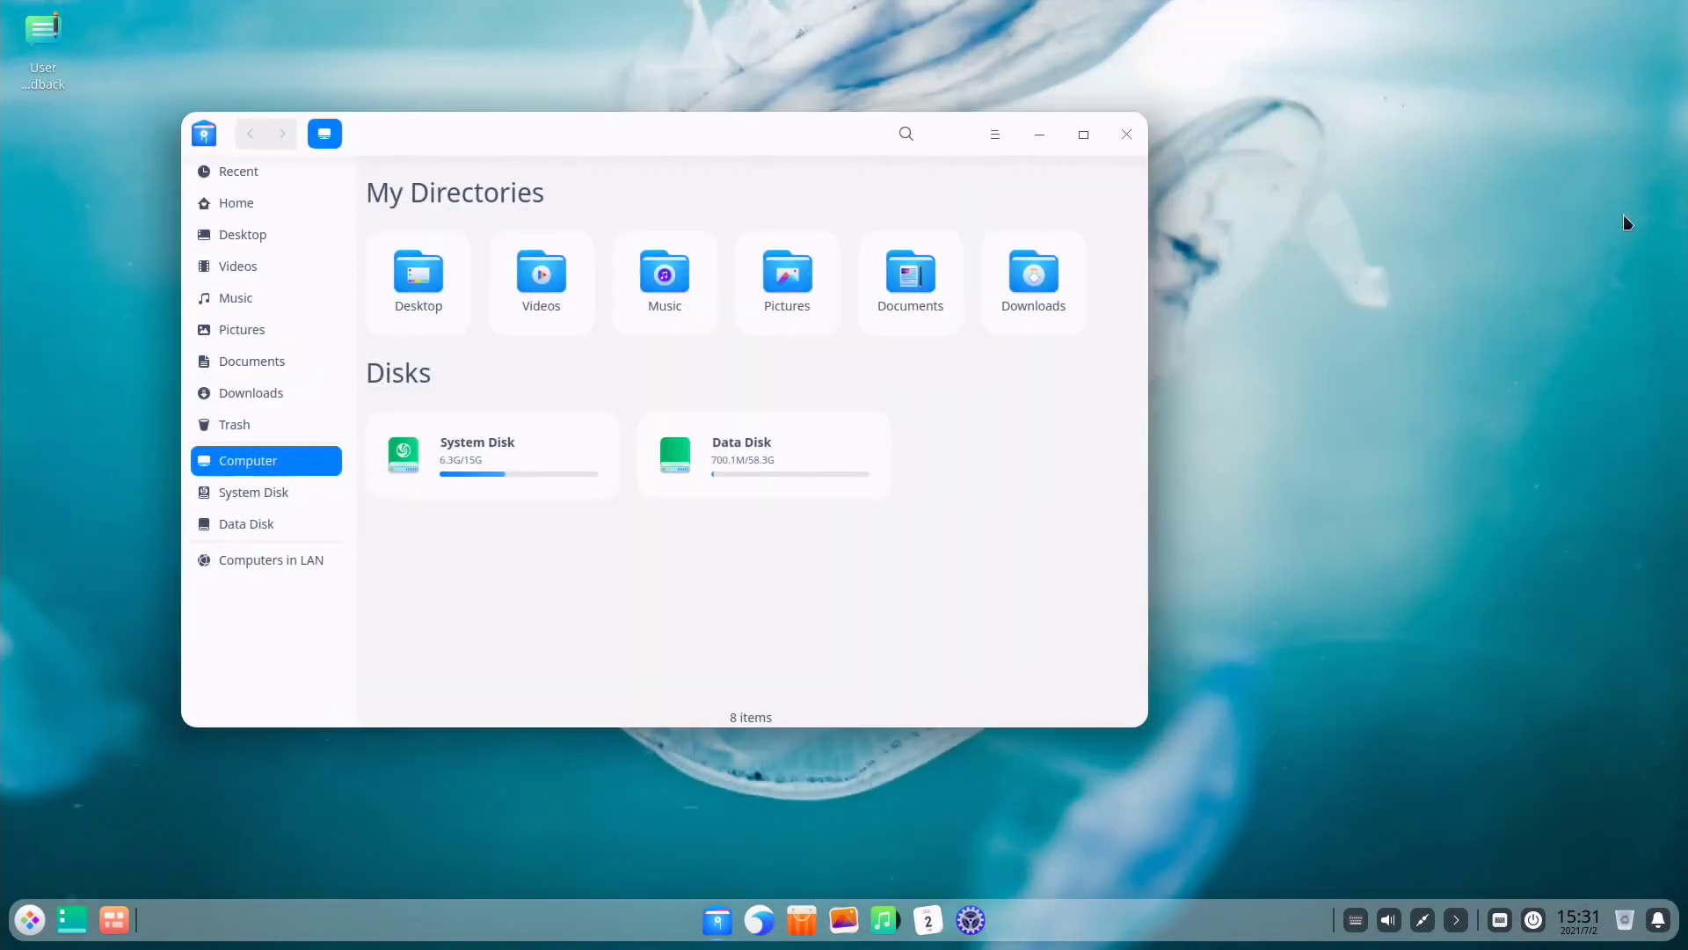
left_click(1042, 138)
left_click(718, 920)
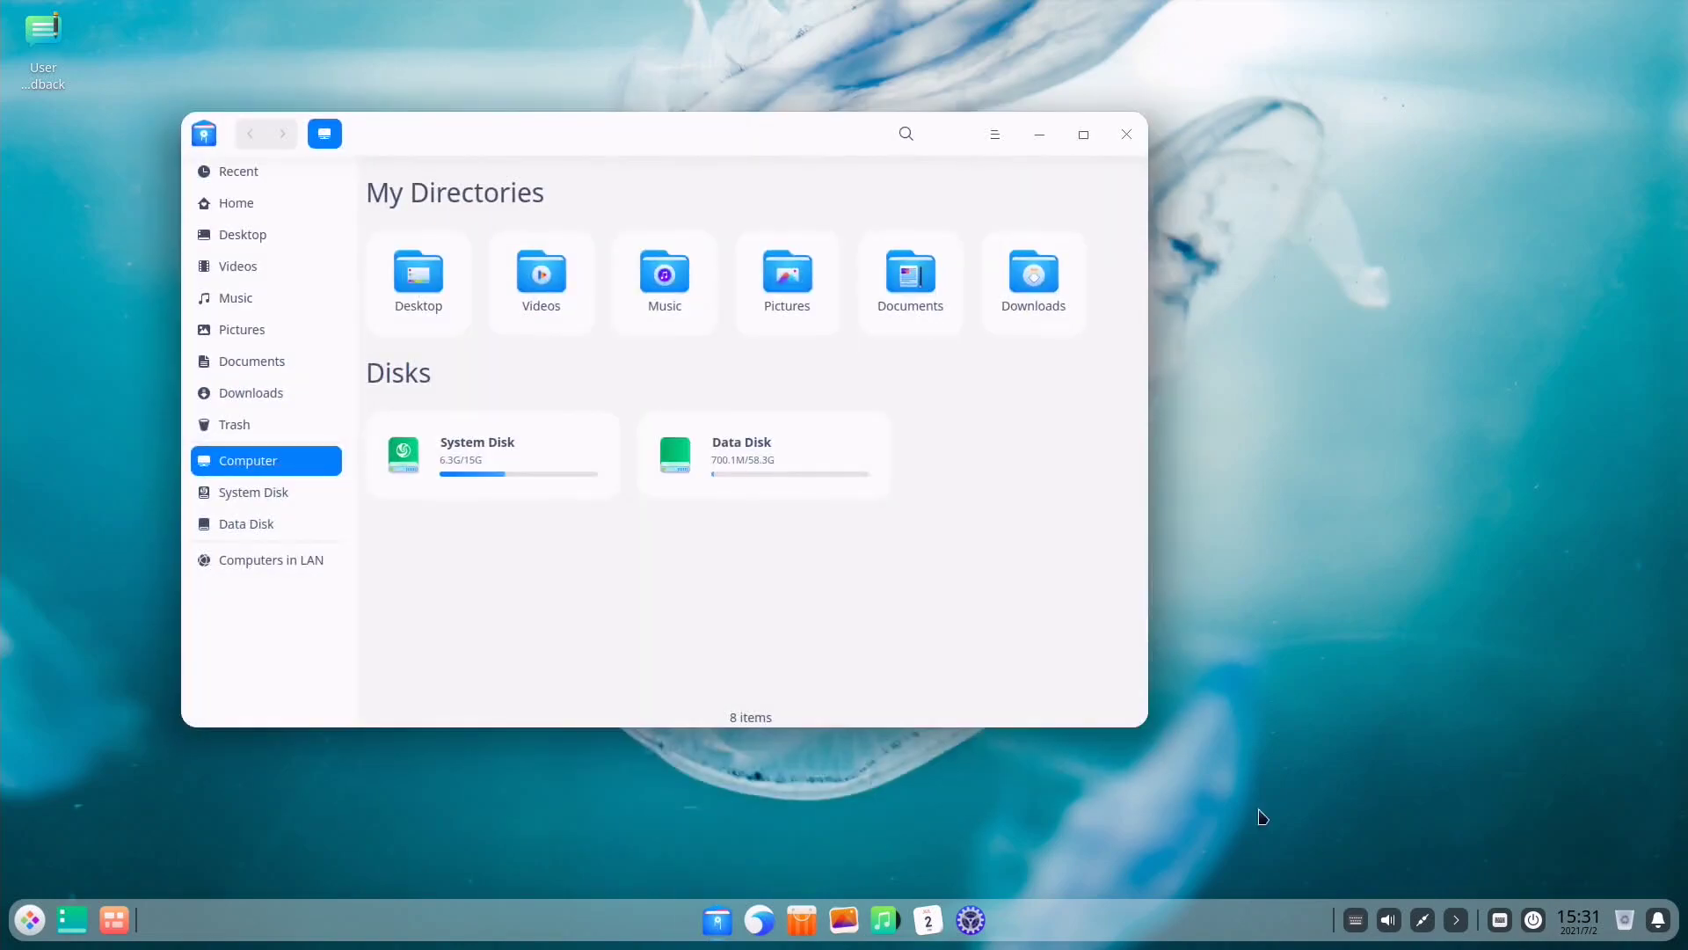
- Switch to the next workspace and return to the first one
key("super+Right")
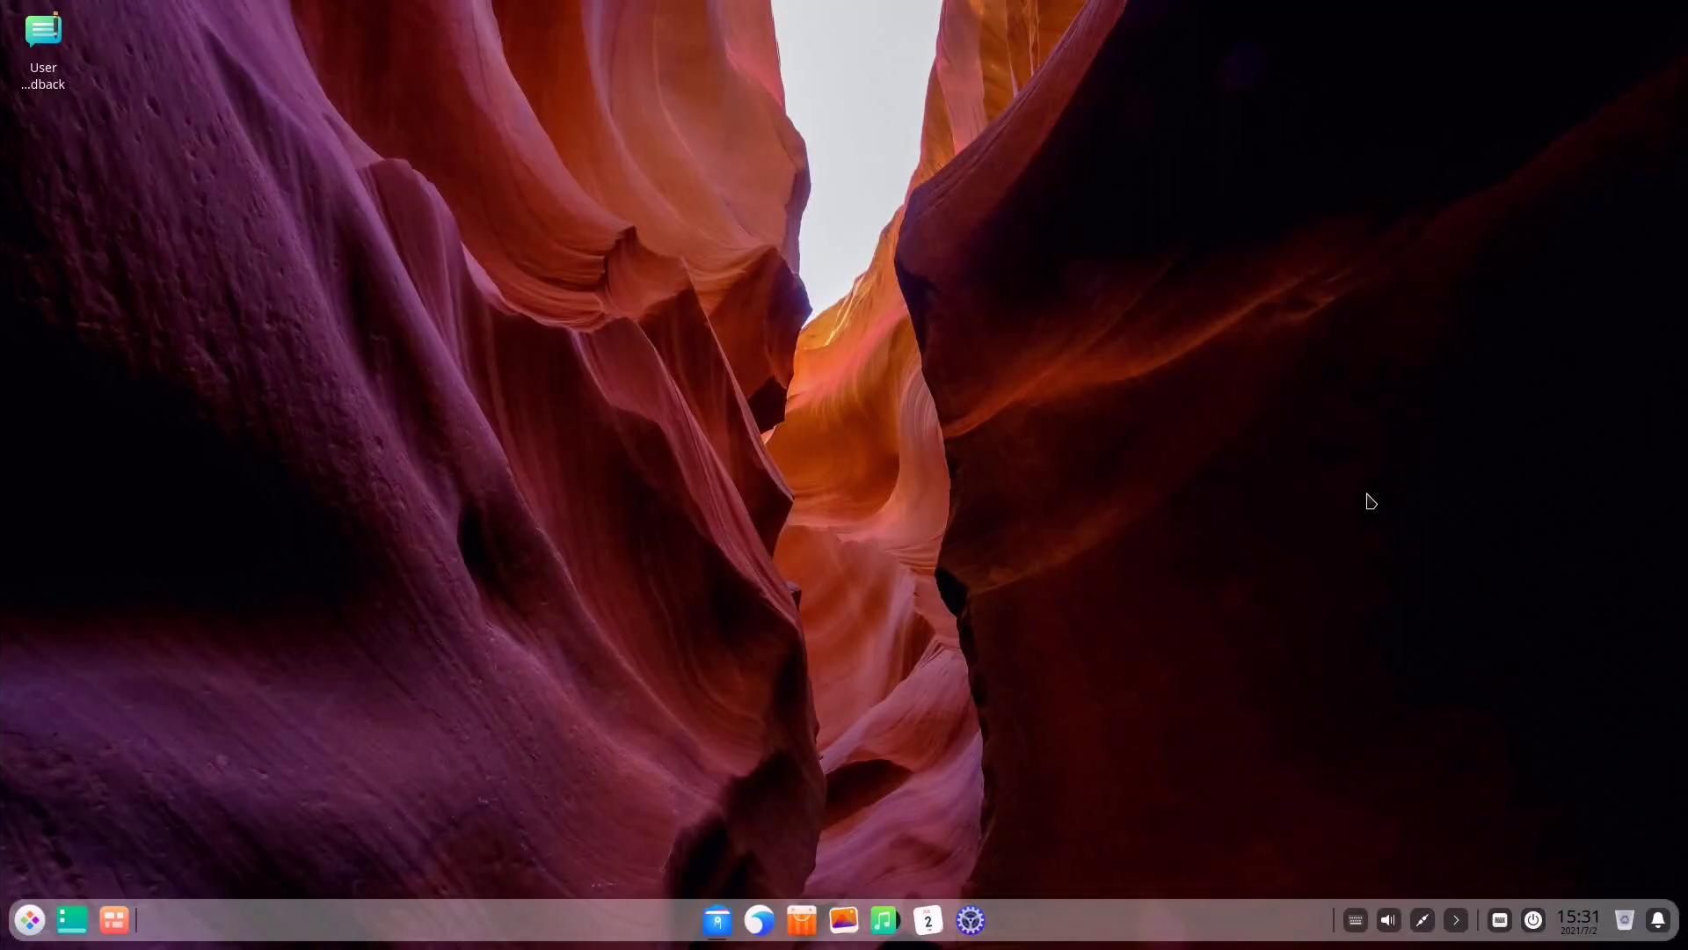
key("super+Left")
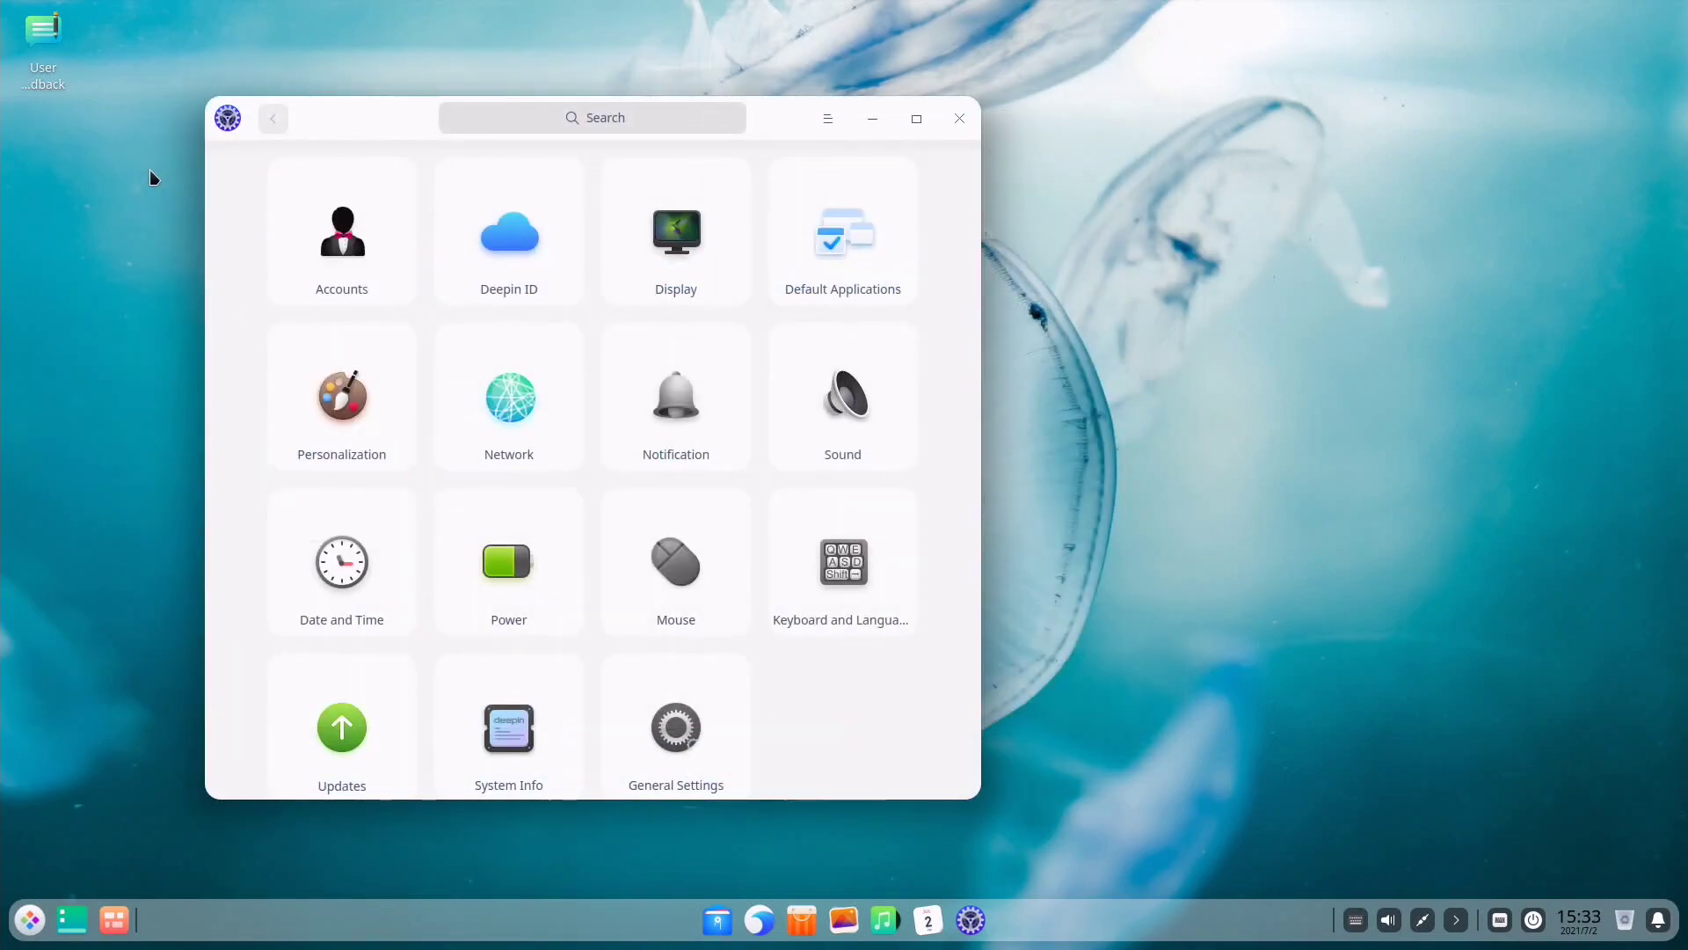
- Review the Control Center categories from Accounts through Notification
left_click(299, 250)
key("Down")
key("Down")
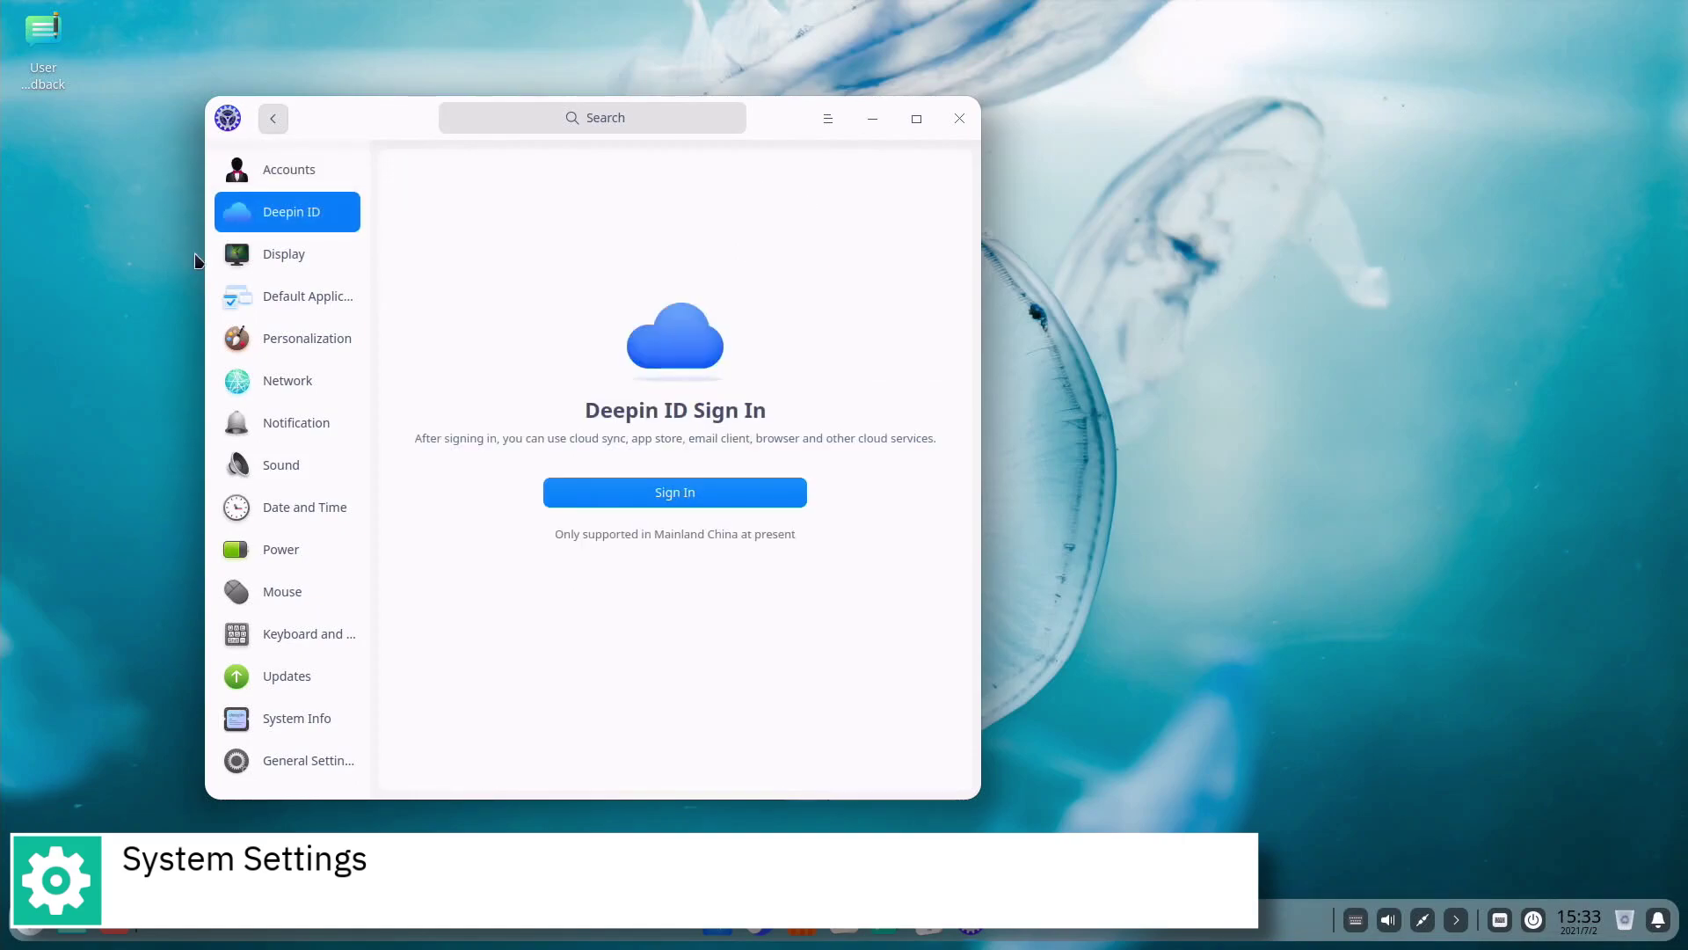
key("Down")
key("Down")
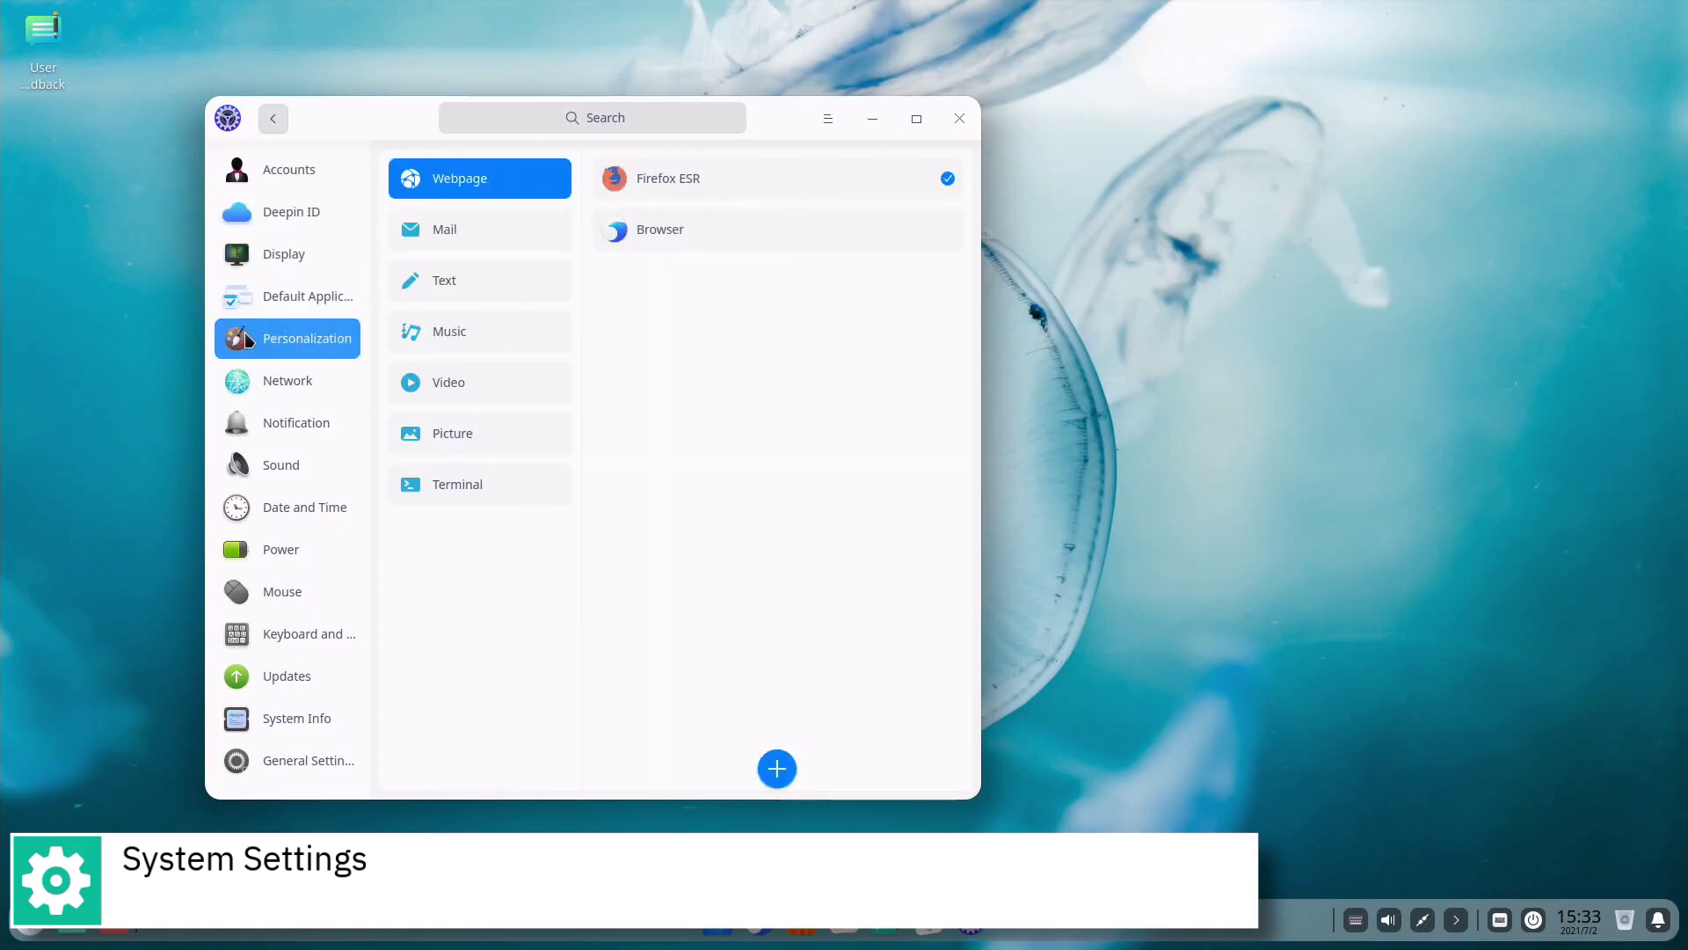
key("Down")
left_click(248, 419)
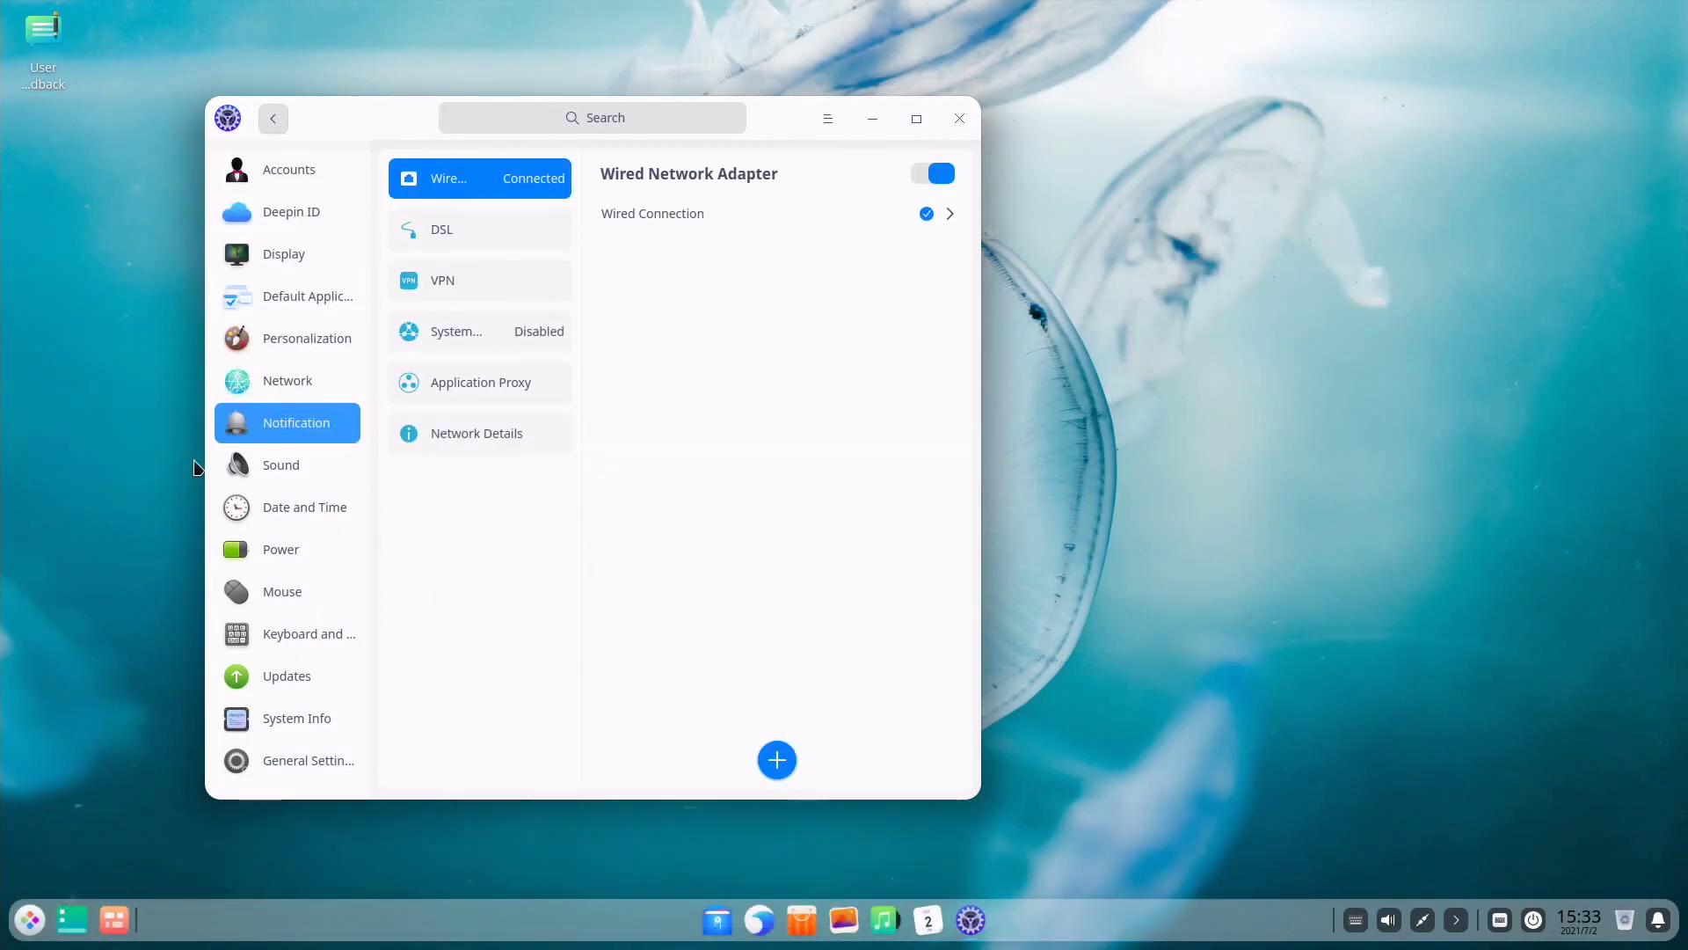
- Review the remaining Control Center categories from Sound through General Settings
left_click(229, 468)
left_click(229, 513)
left_click(233, 546)
left_click(216, 605)
left_click(225, 635)
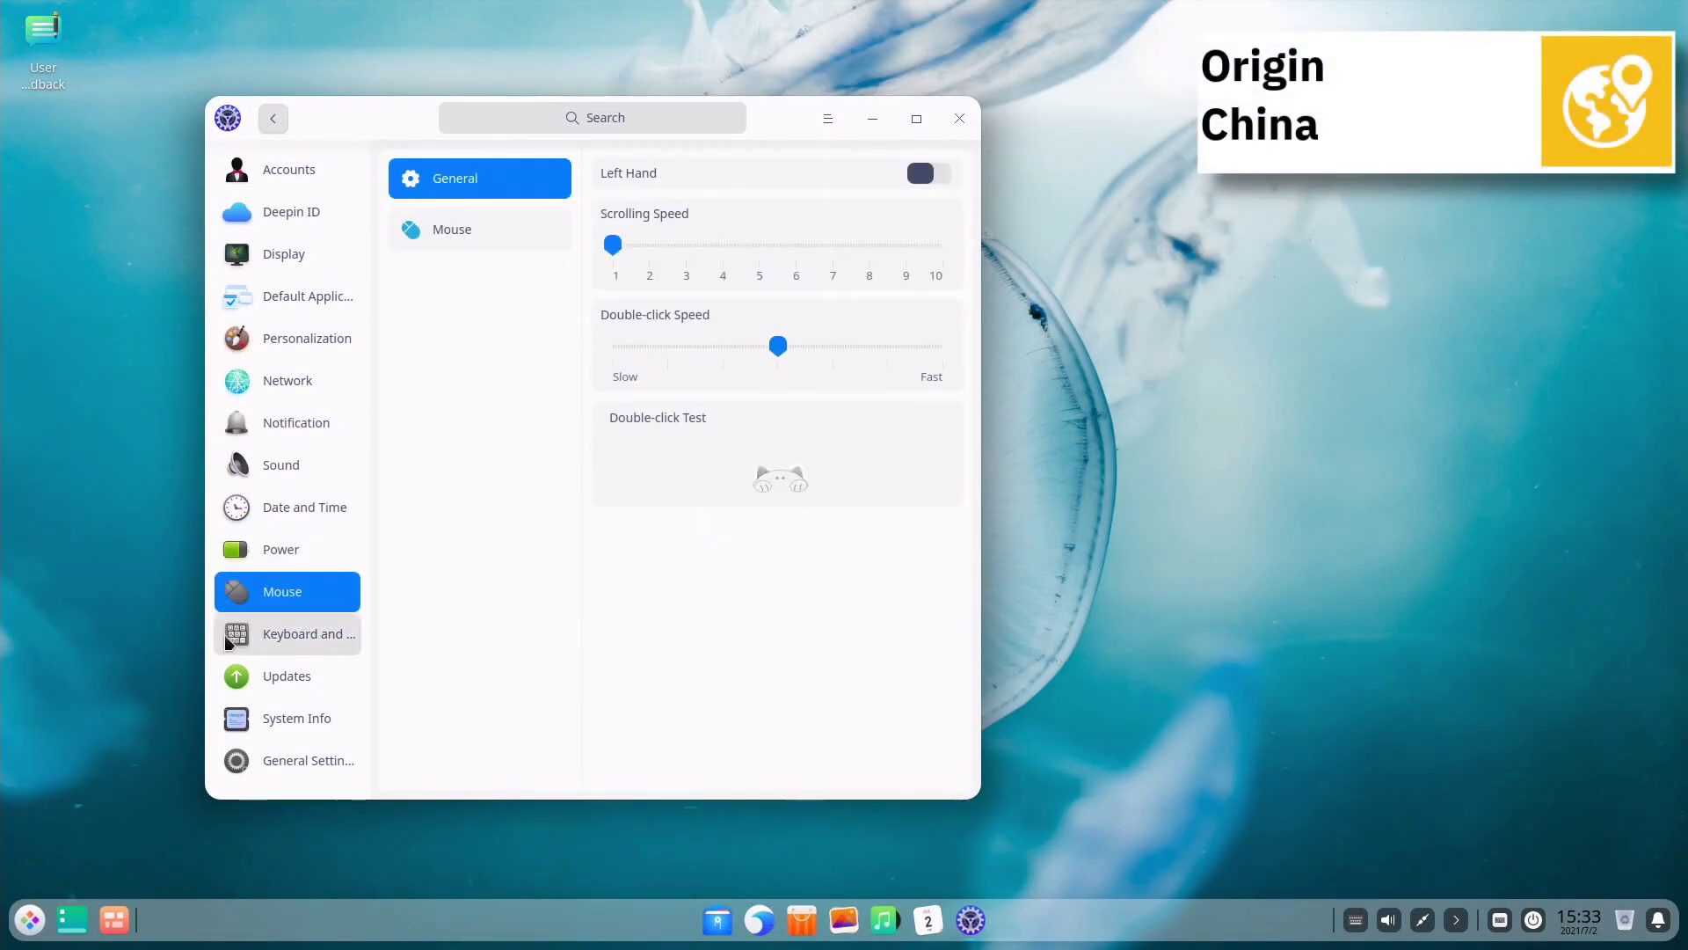
left_click(211, 675)
left_click(202, 719)
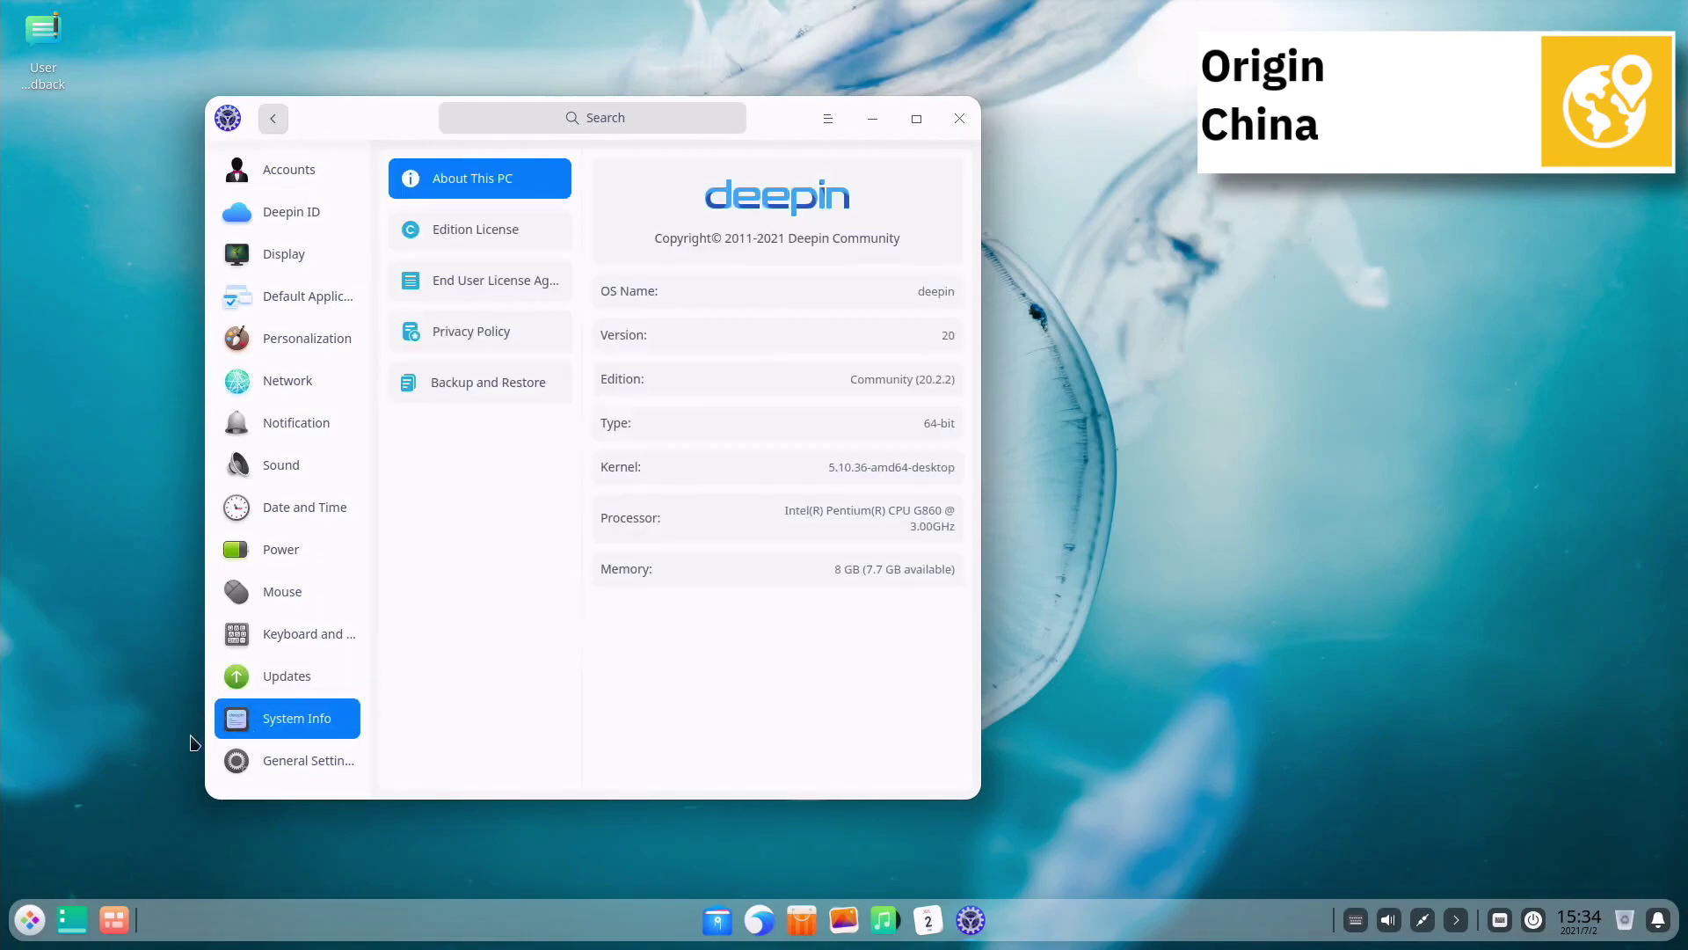
left_click(216, 762)
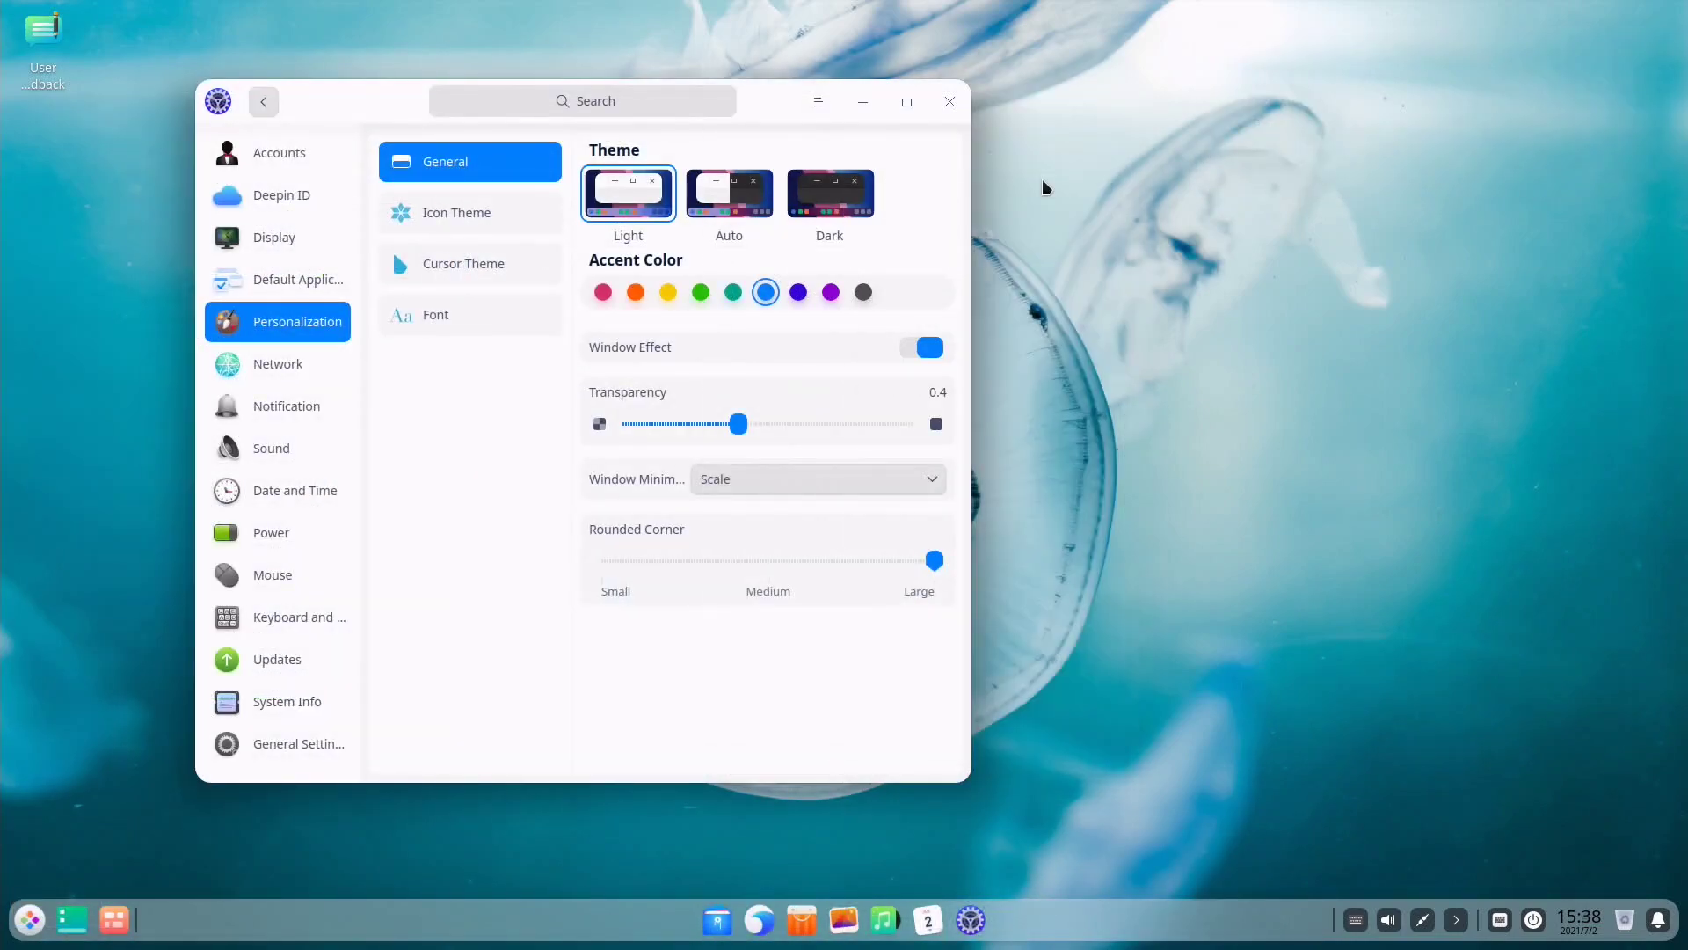
- Preview the Dark theme and each accent color in Personalization, restoring the Light theme and the blue accent
left_click(873, 215)
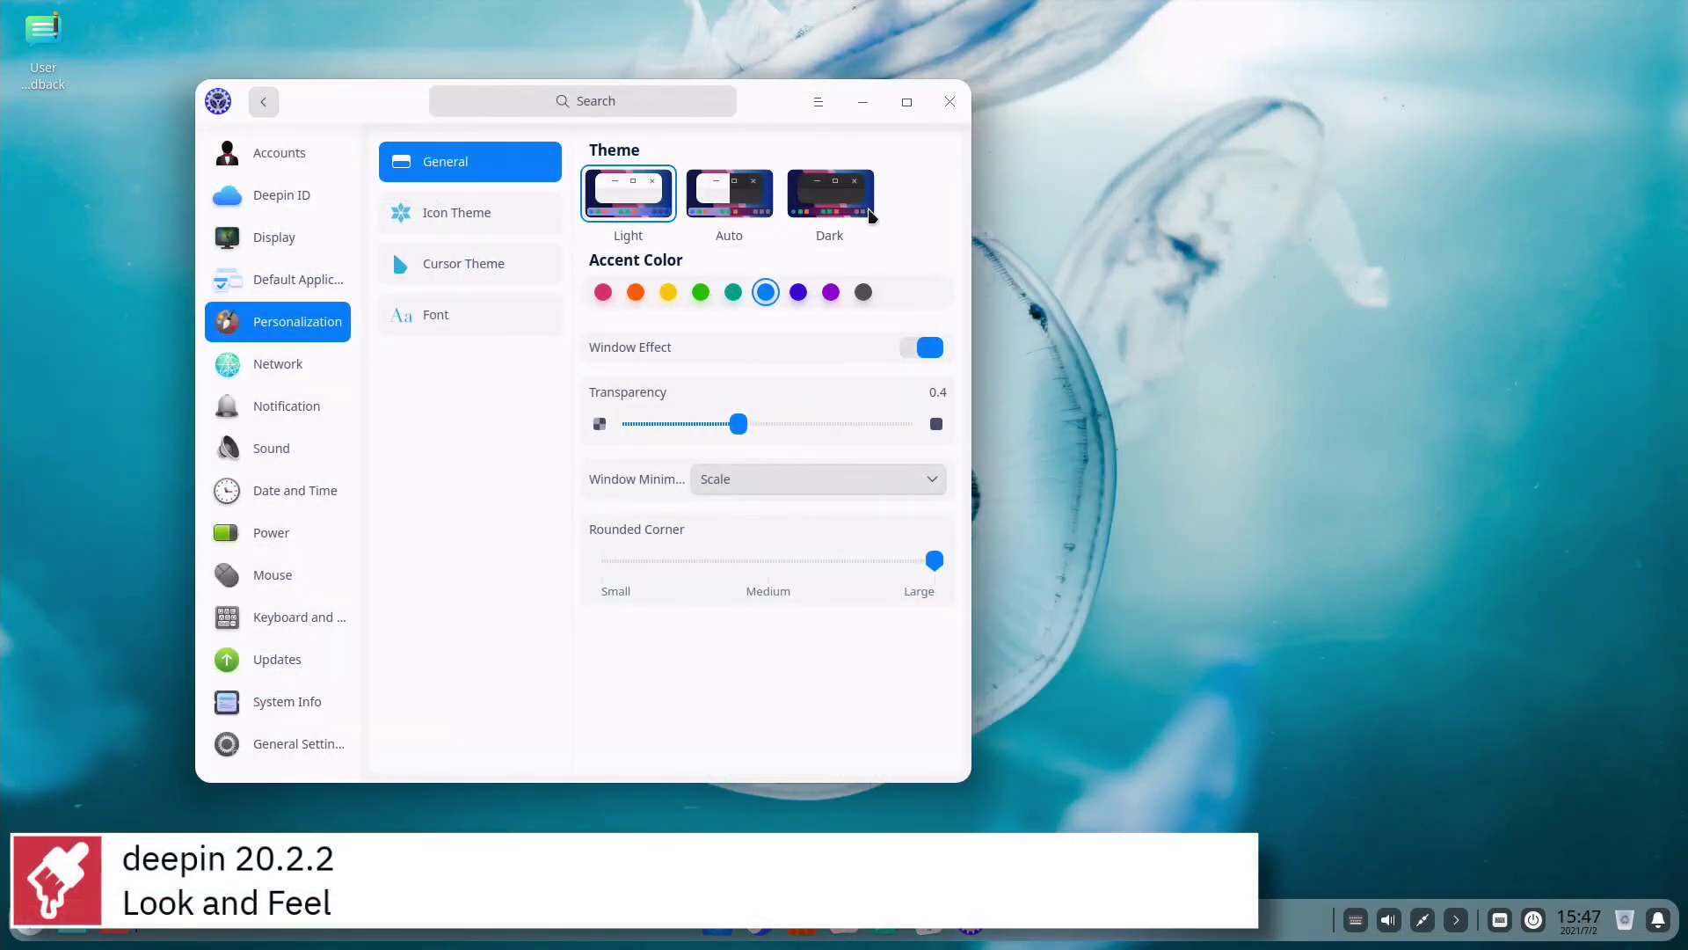
left_click(651, 204)
left_click(603, 292)
left_click(635, 296)
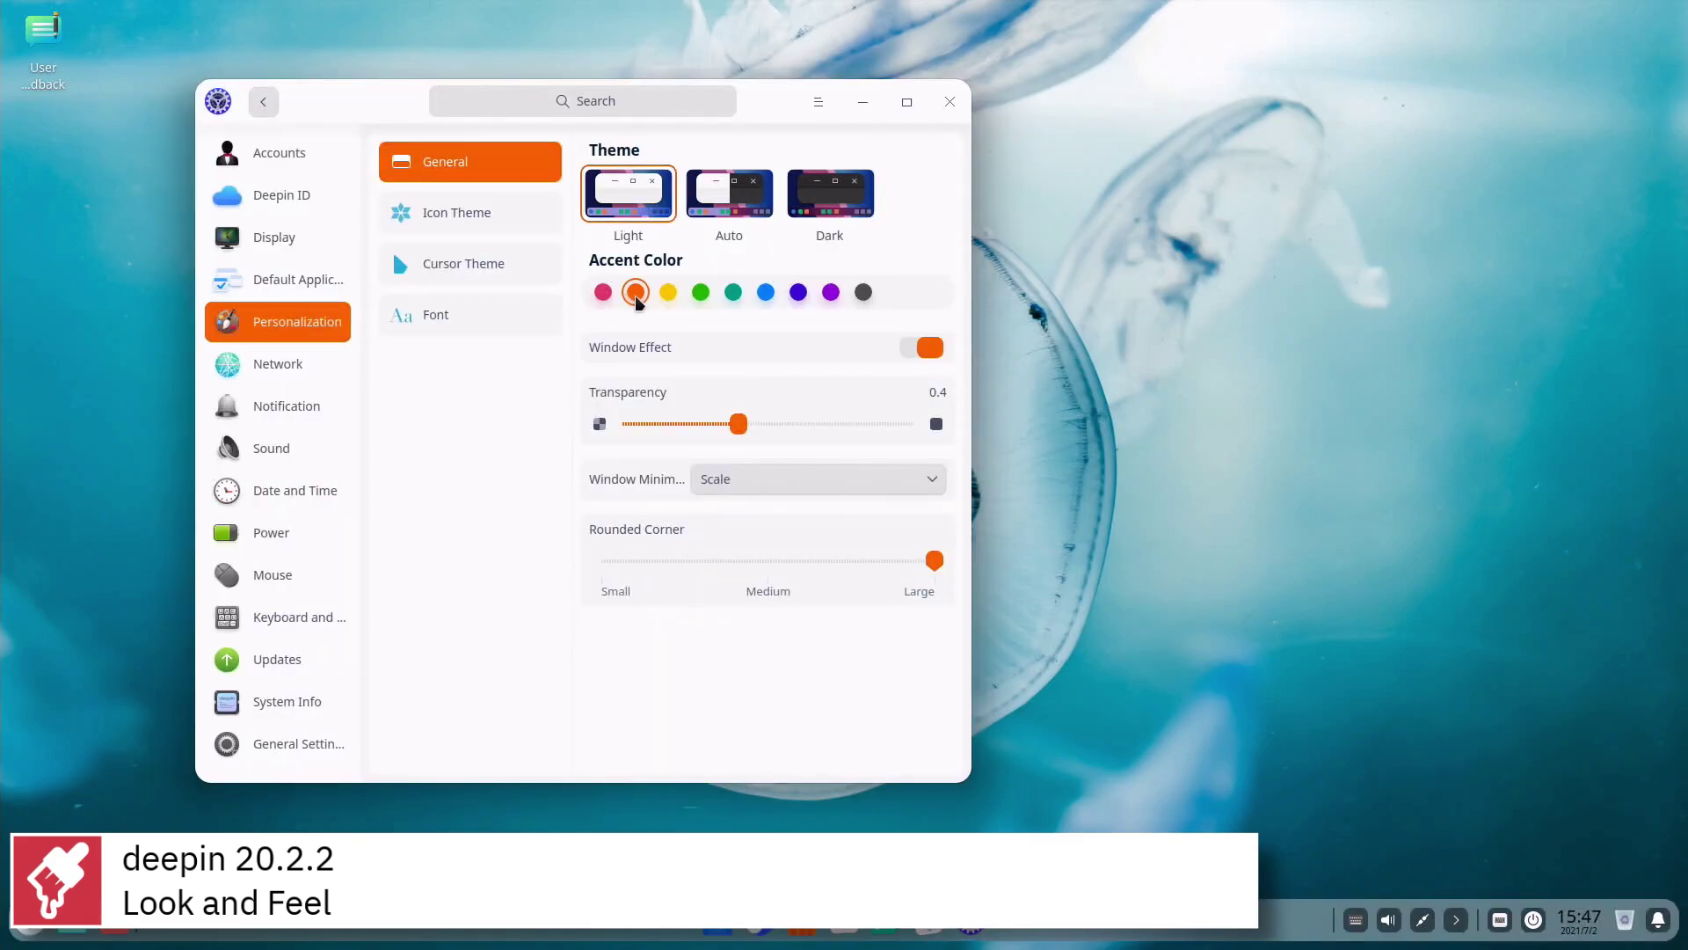
left_click(669, 298)
left_click(701, 298)
left_click(734, 296)
left_click(798, 296)
left_click(830, 295)
left_click(863, 292)
left_click(766, 292)
- Turn Window Effect off and back on, and demonstrate the Scale effect by minimizing and restoring the Control Center window
left_click(901, 350)
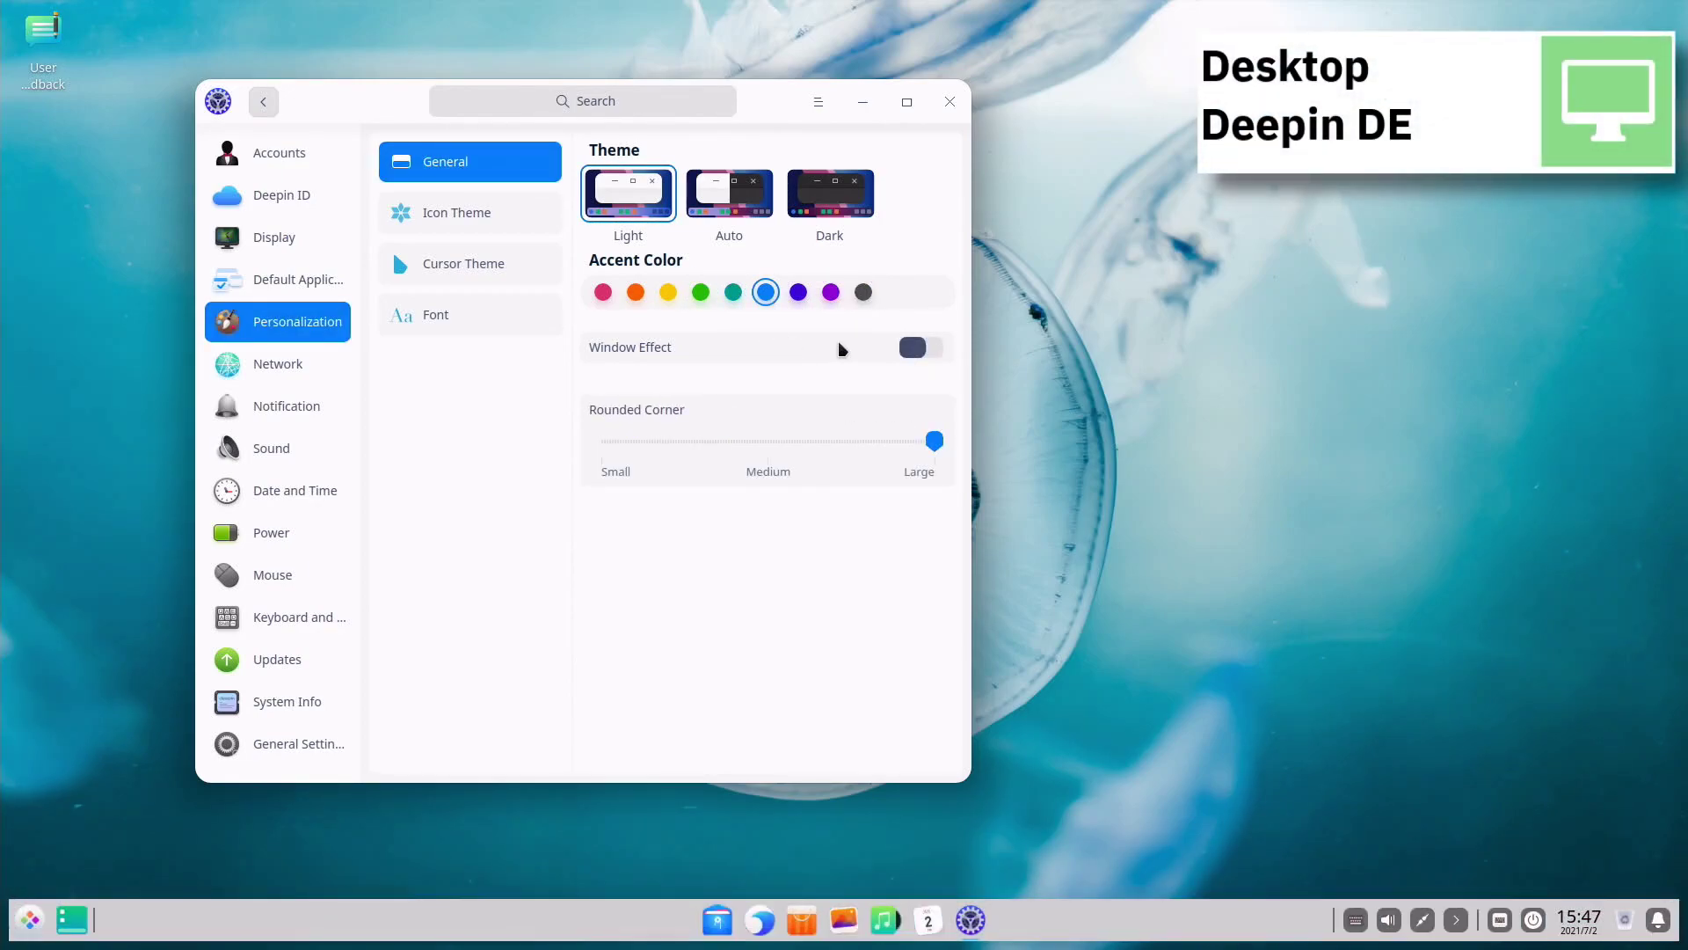
left_click(887, 350)
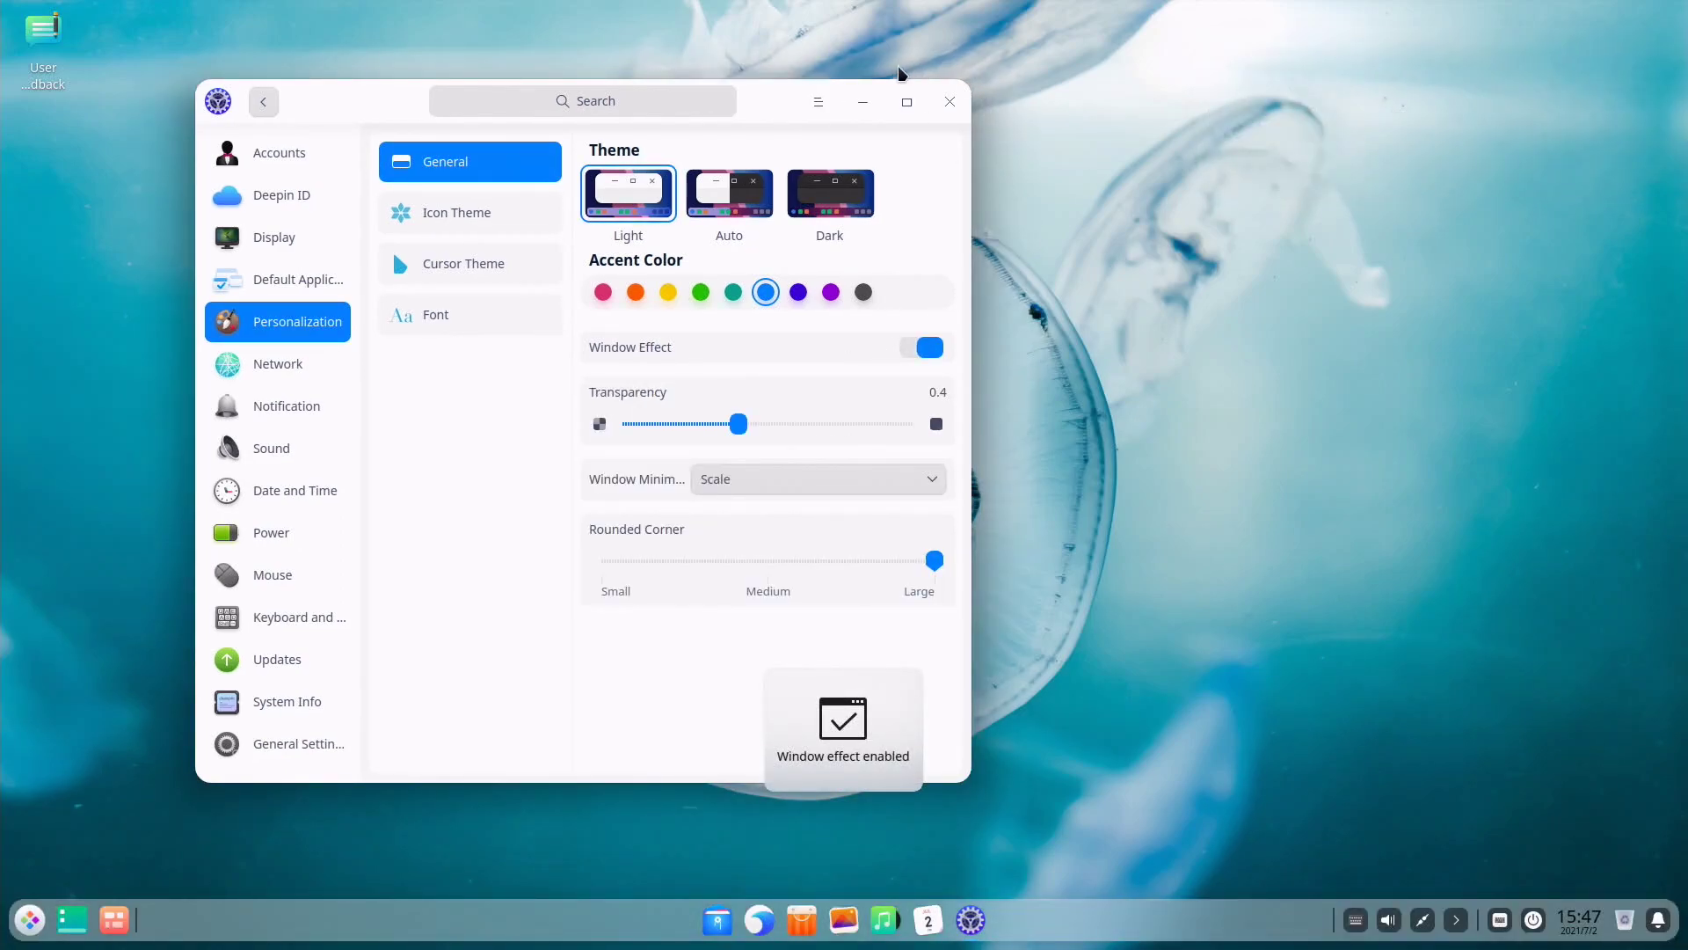
left_click(863, 102)
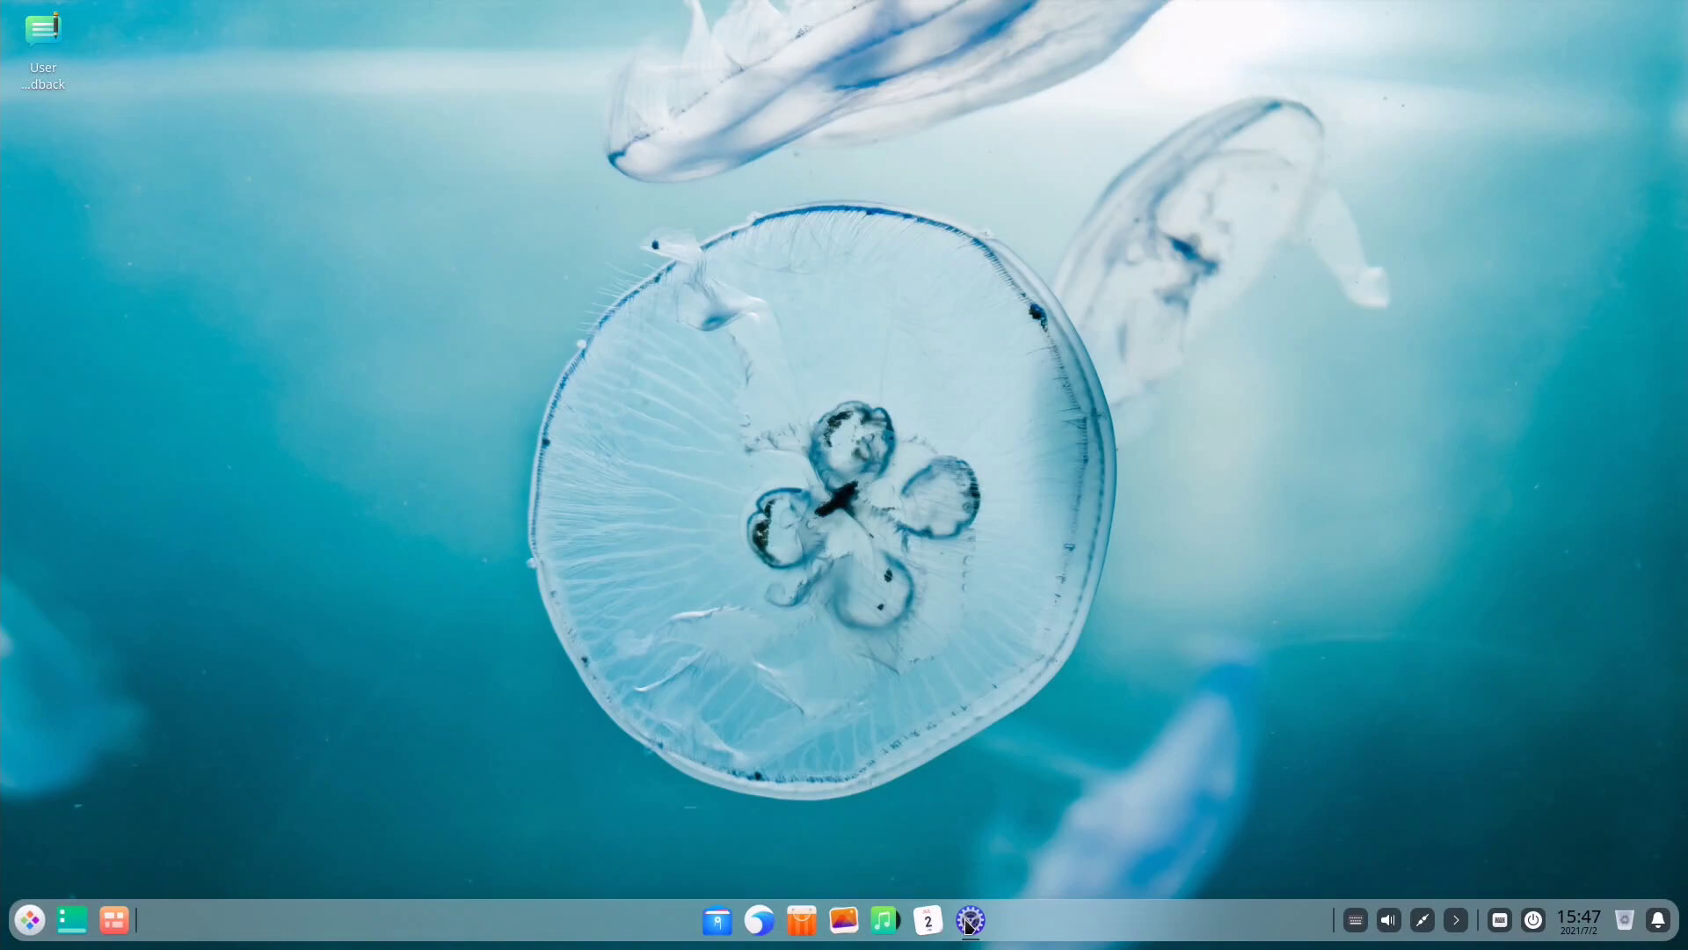
left_click(967, 923)
- Try the Magic Lamp minimize effect on the Control Center window and set the effect back to Scale
left_click(932, 481)
left_click(924, 508)
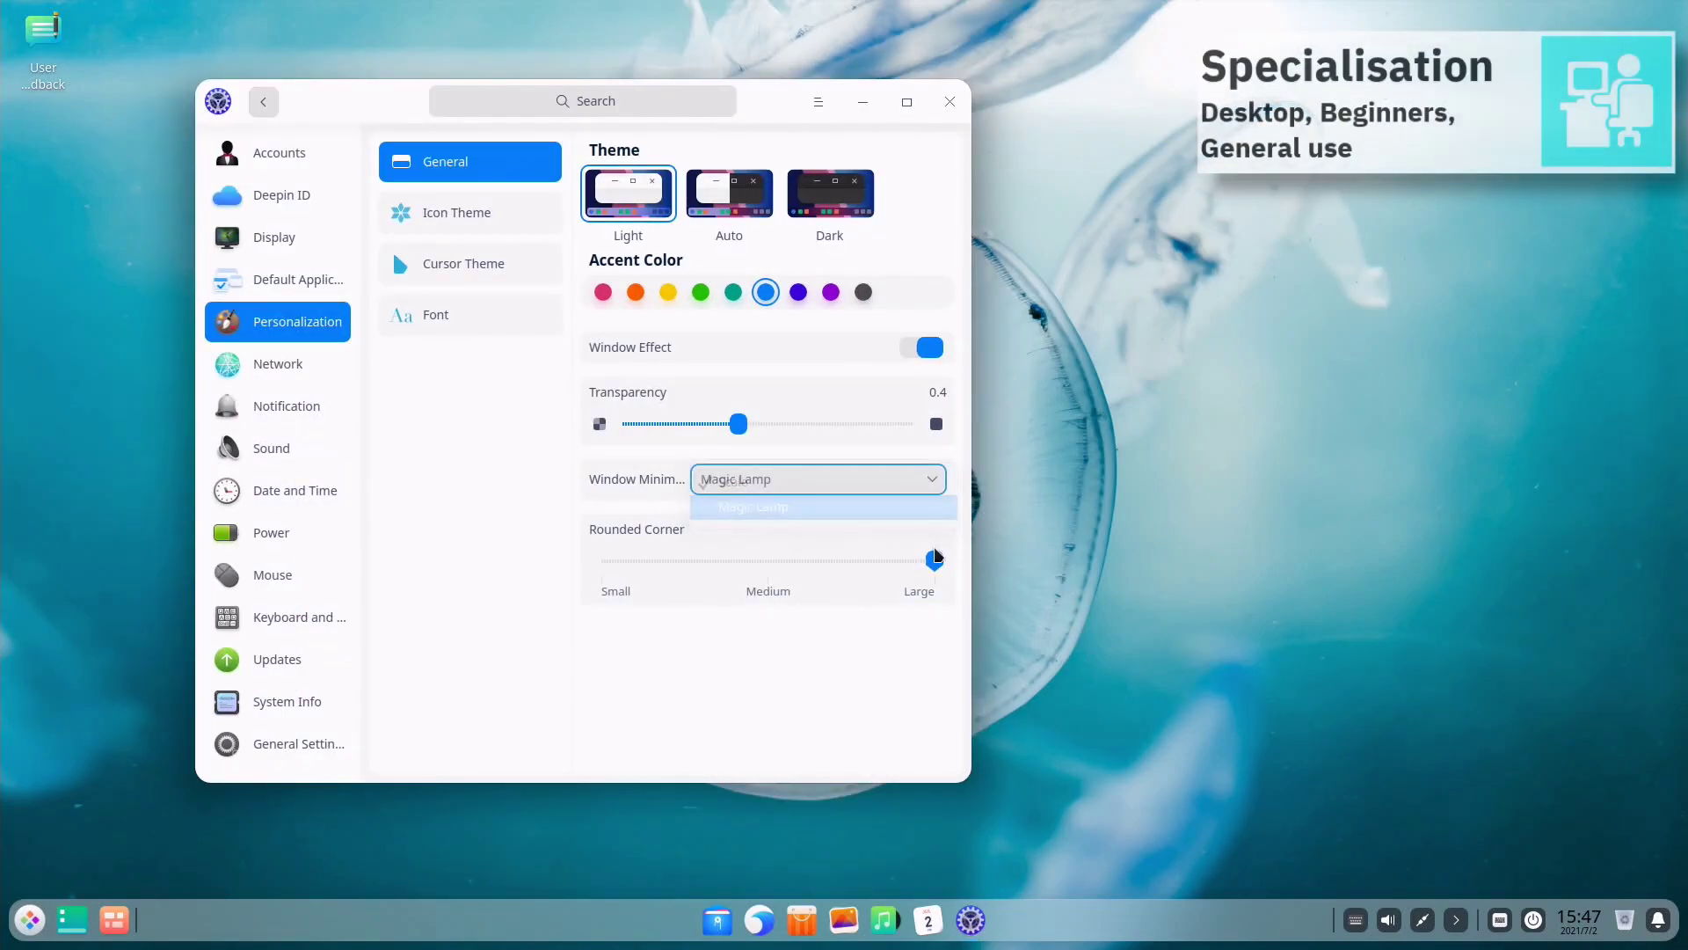
left_click(864, 109)
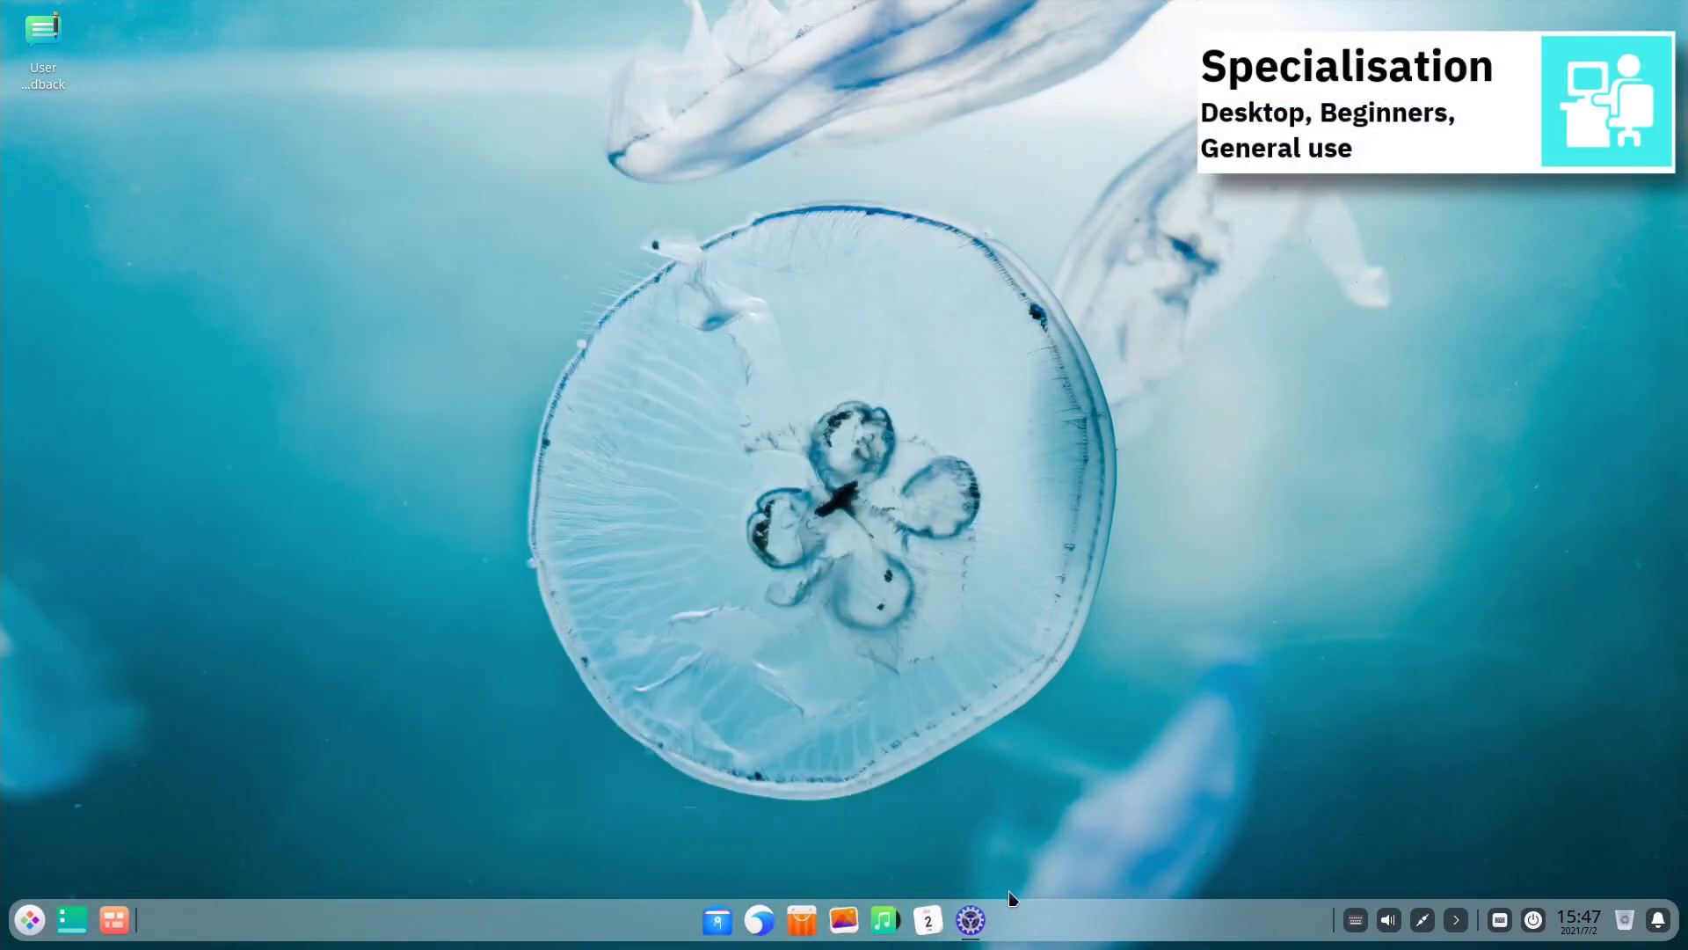
left_click(971, 923)
left_click(916, 475)
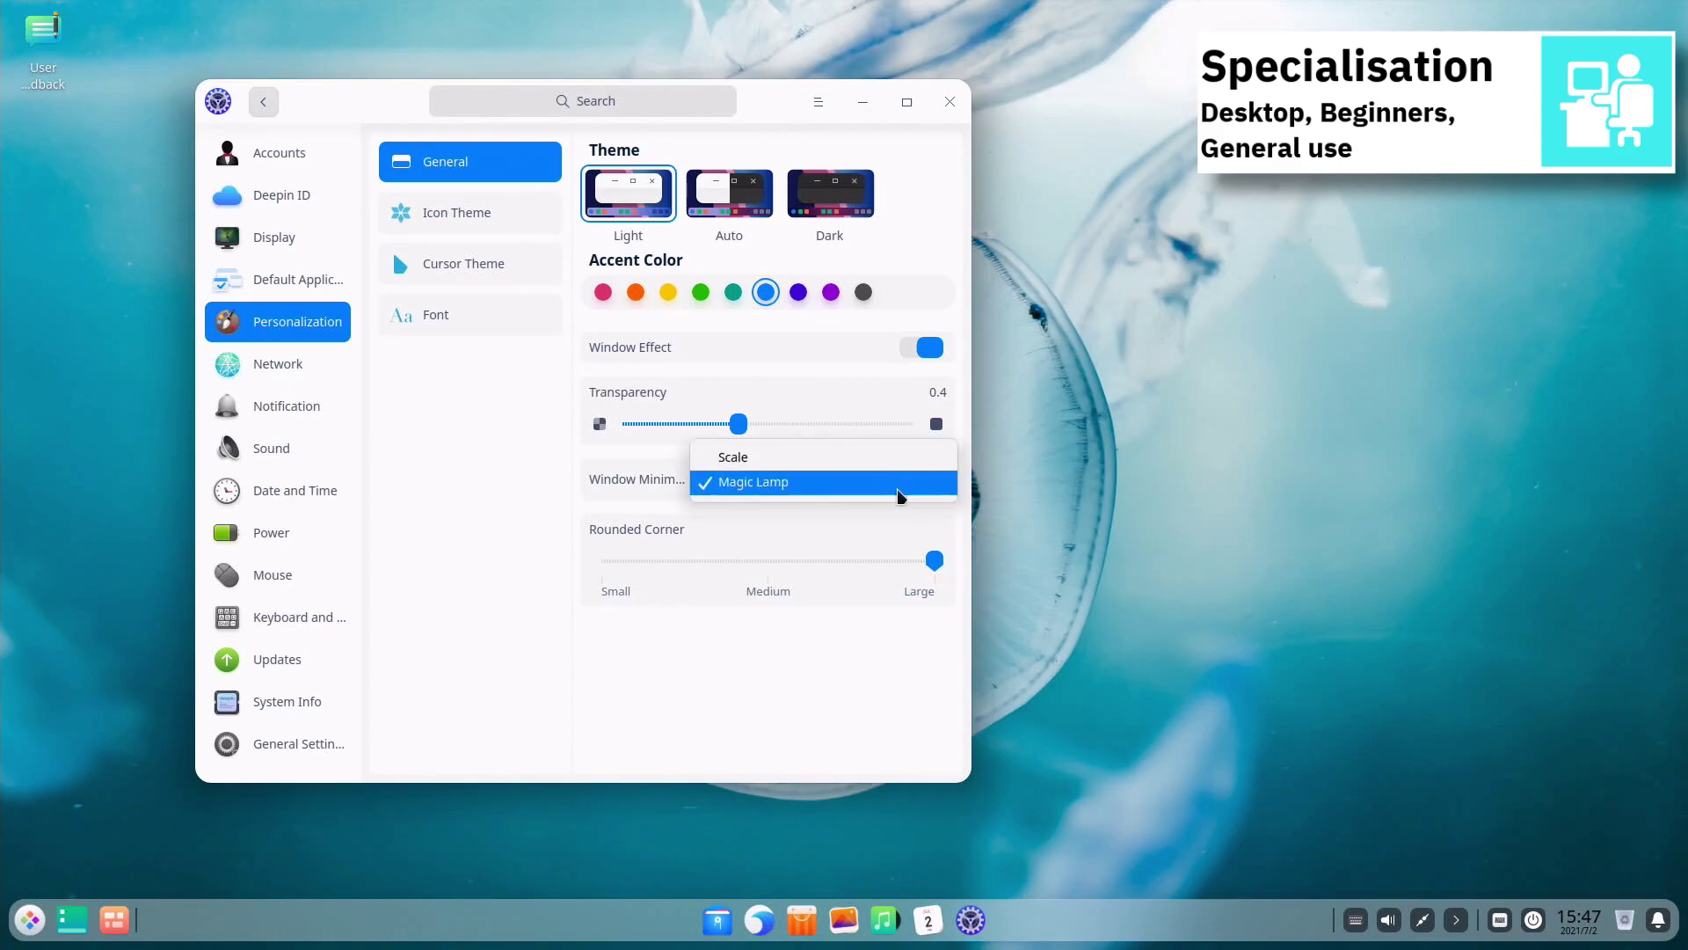
left_click(825, 458)
- Try the Medium and Small sizes for the windows' rounded corners
left_click(771, 561)
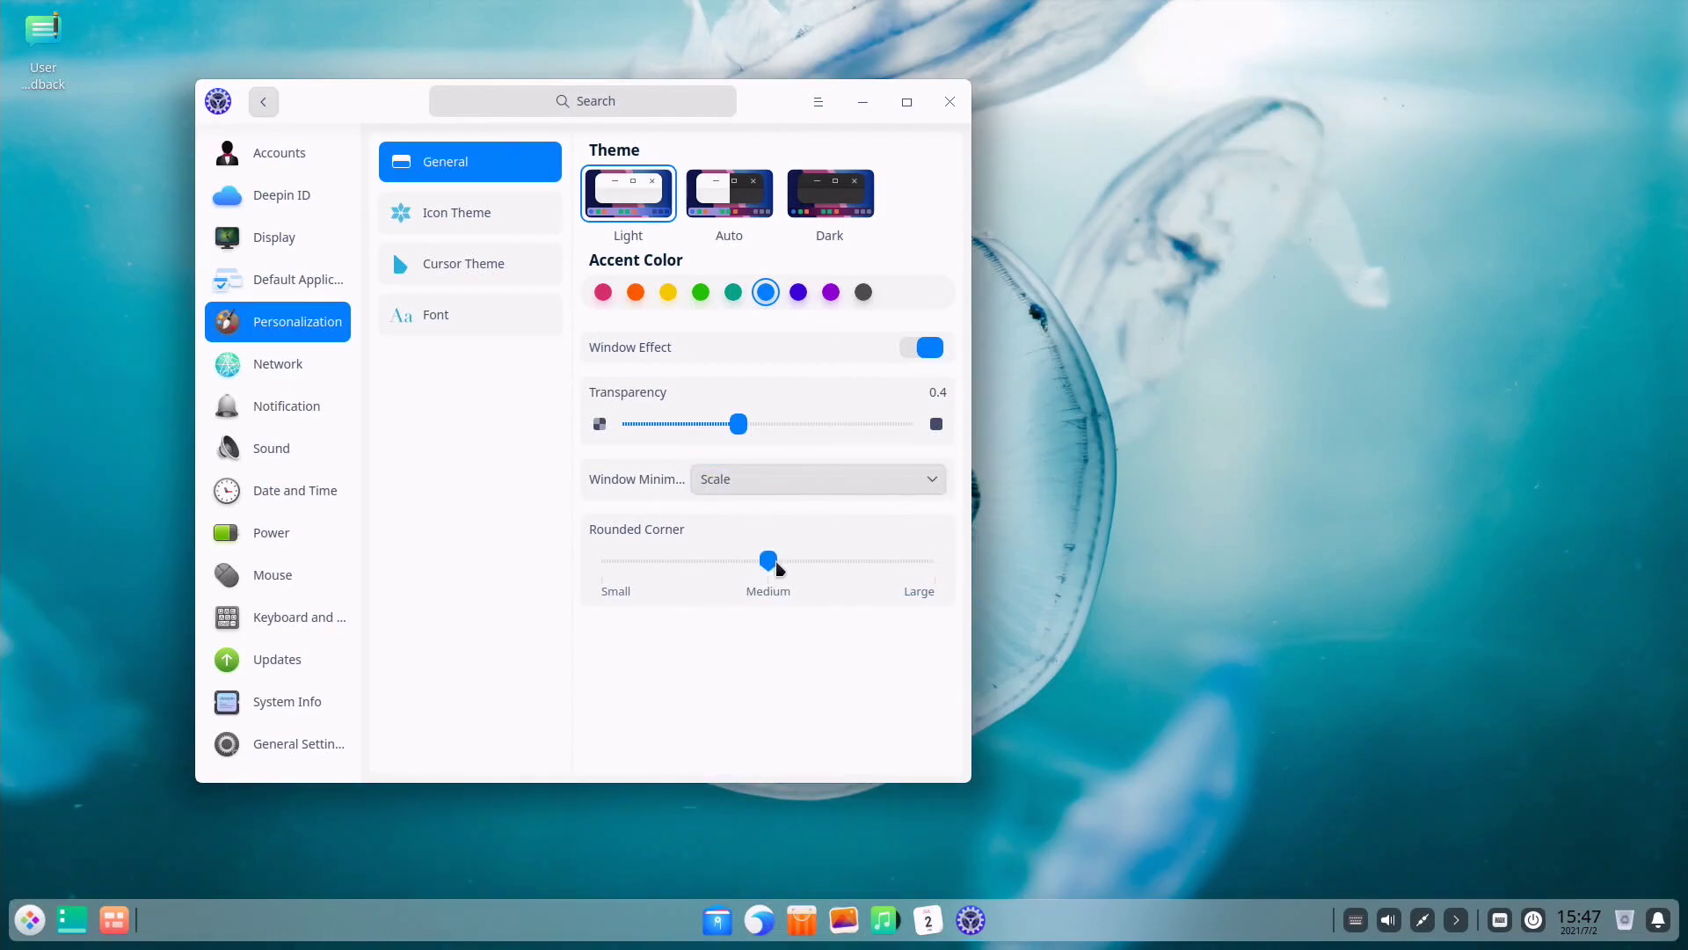
left_click(621, 564)
- Review the Icon Theme, Cursor Theme and Font options in Personalization
left_click(455, 210)
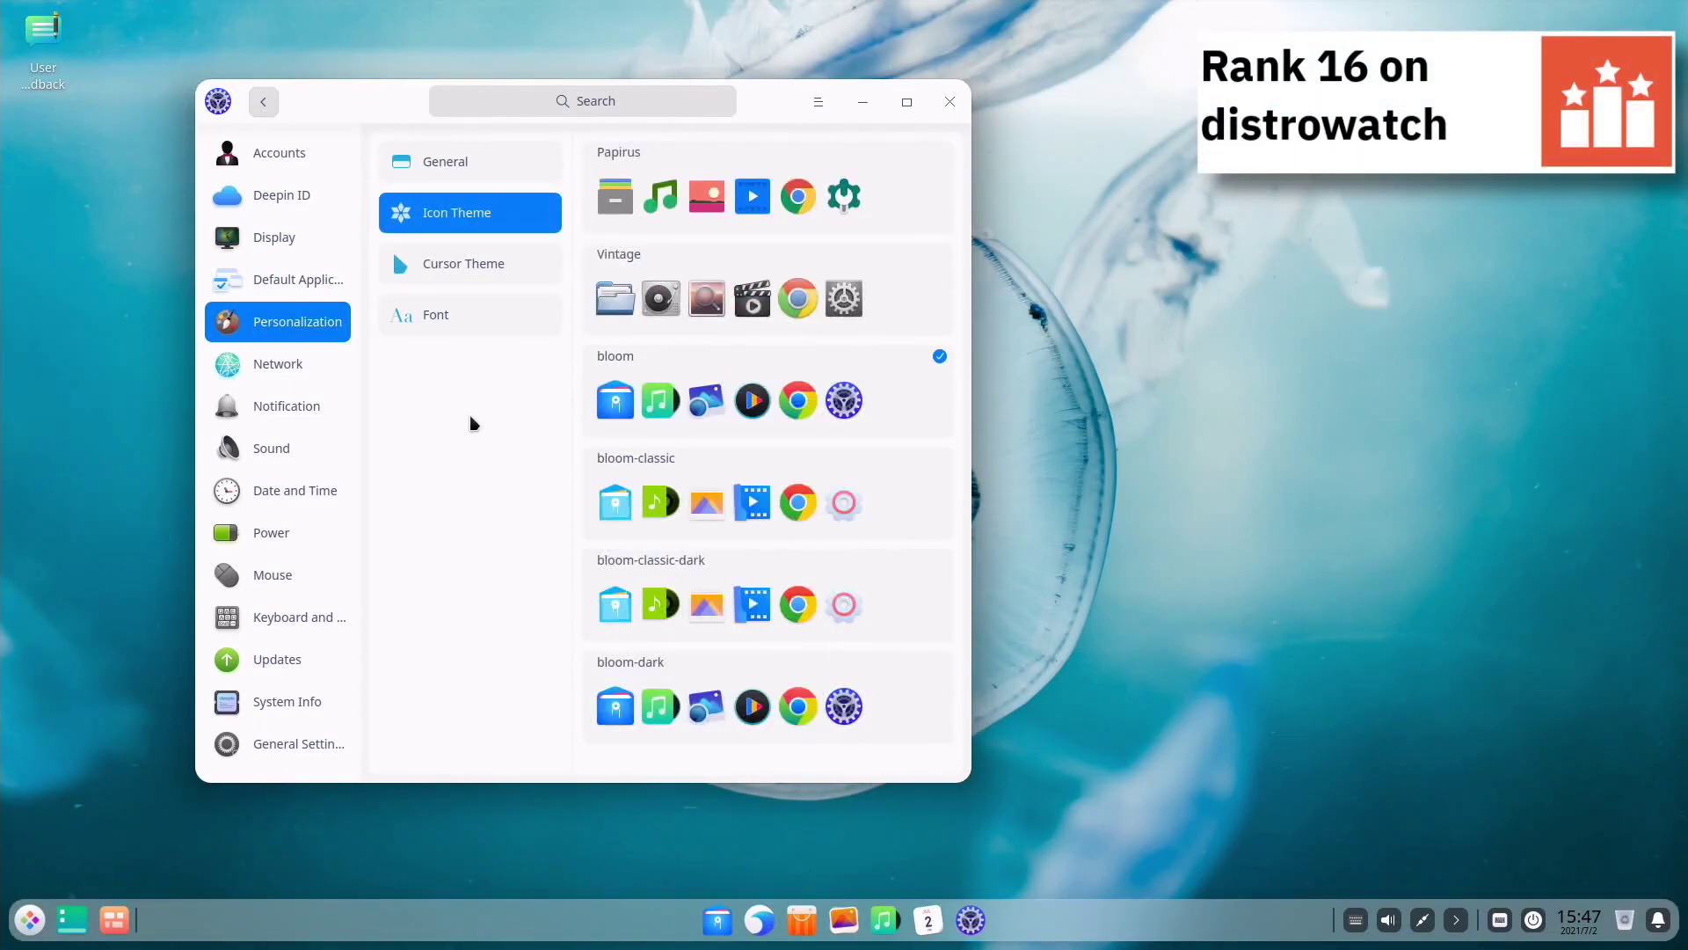
left_click(466, 268)
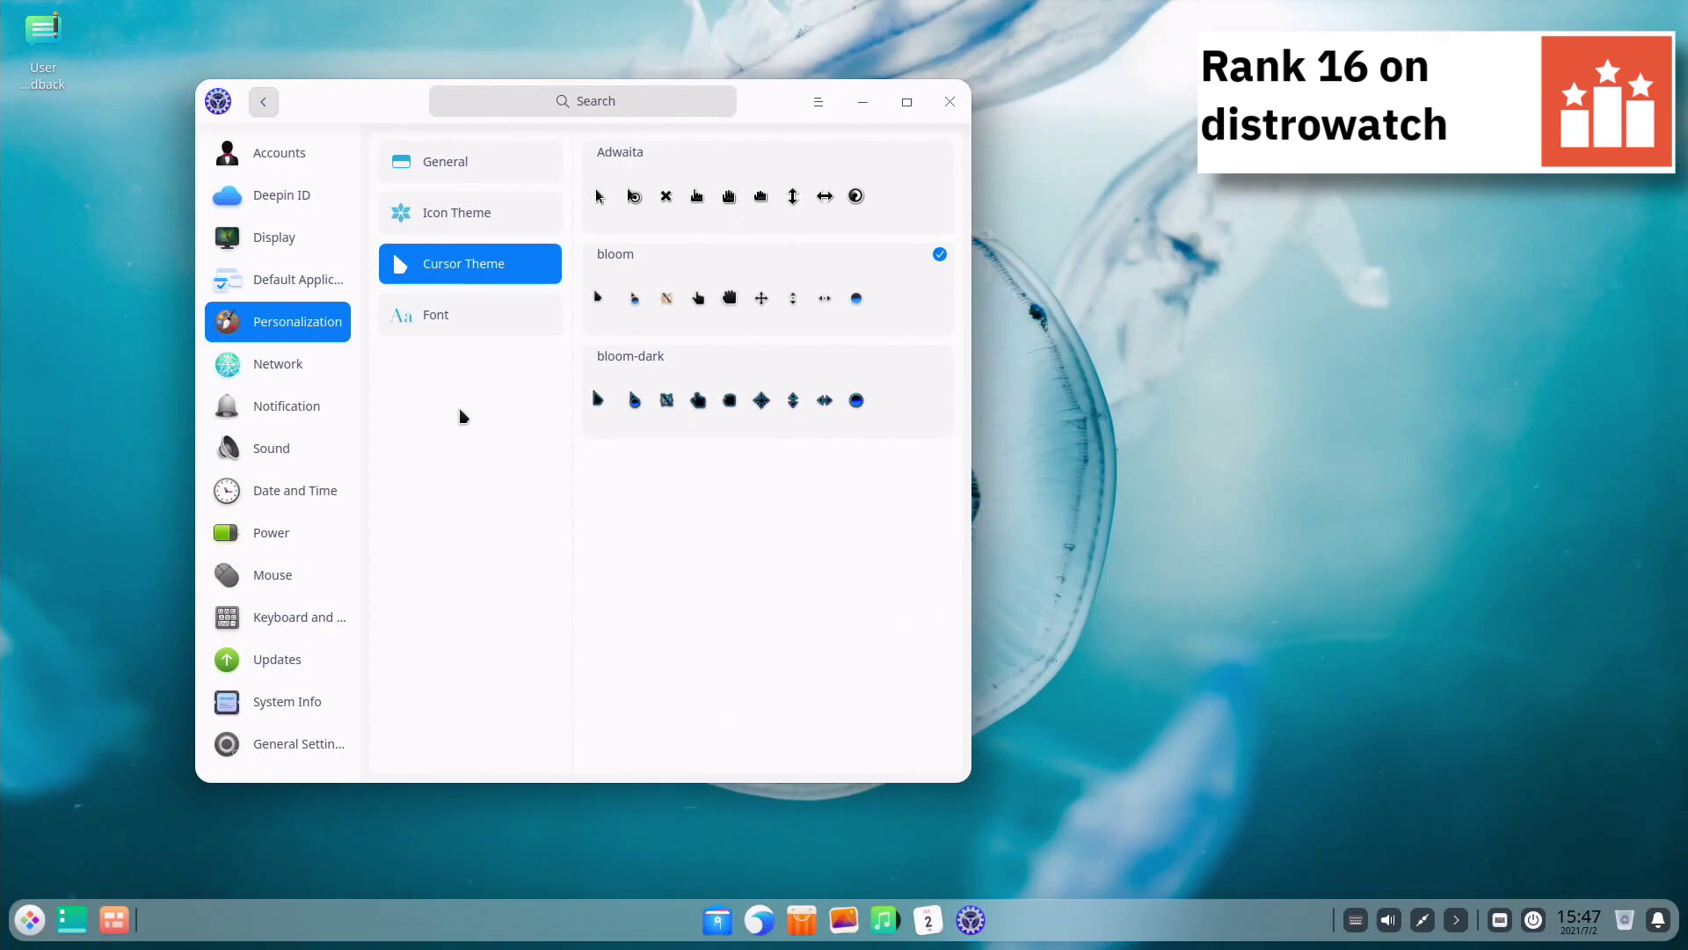
left_click(464, 327)
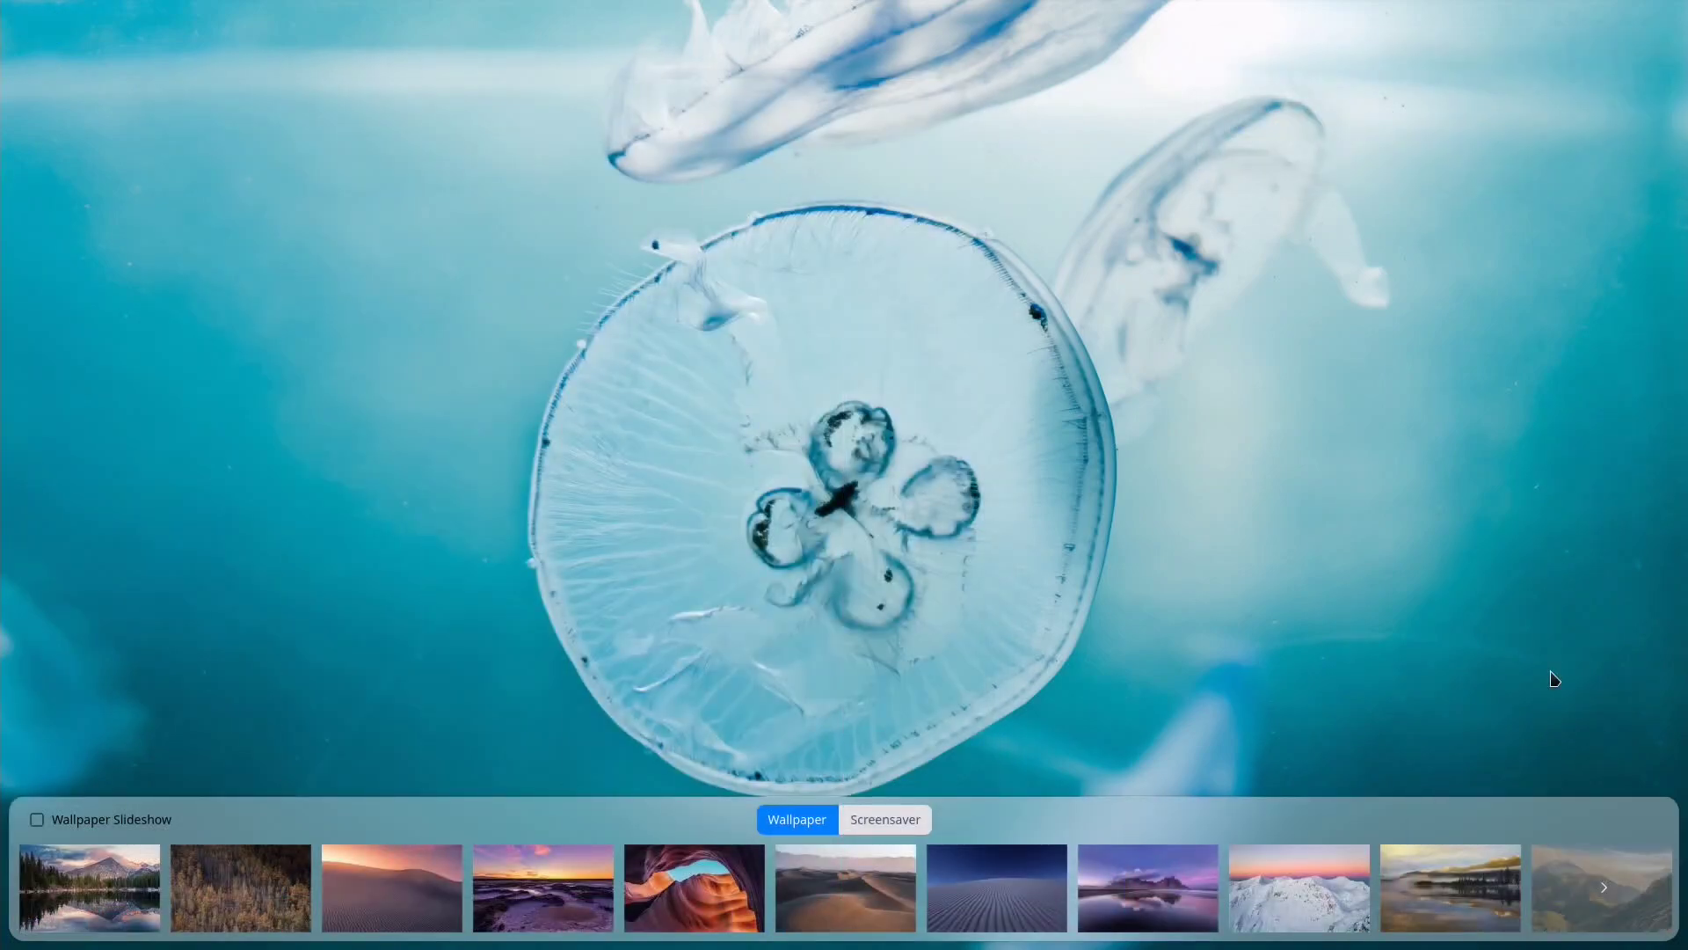
- Browse the available desktop wallpapers in the wallpaper chooser
left_click(1604, 887)
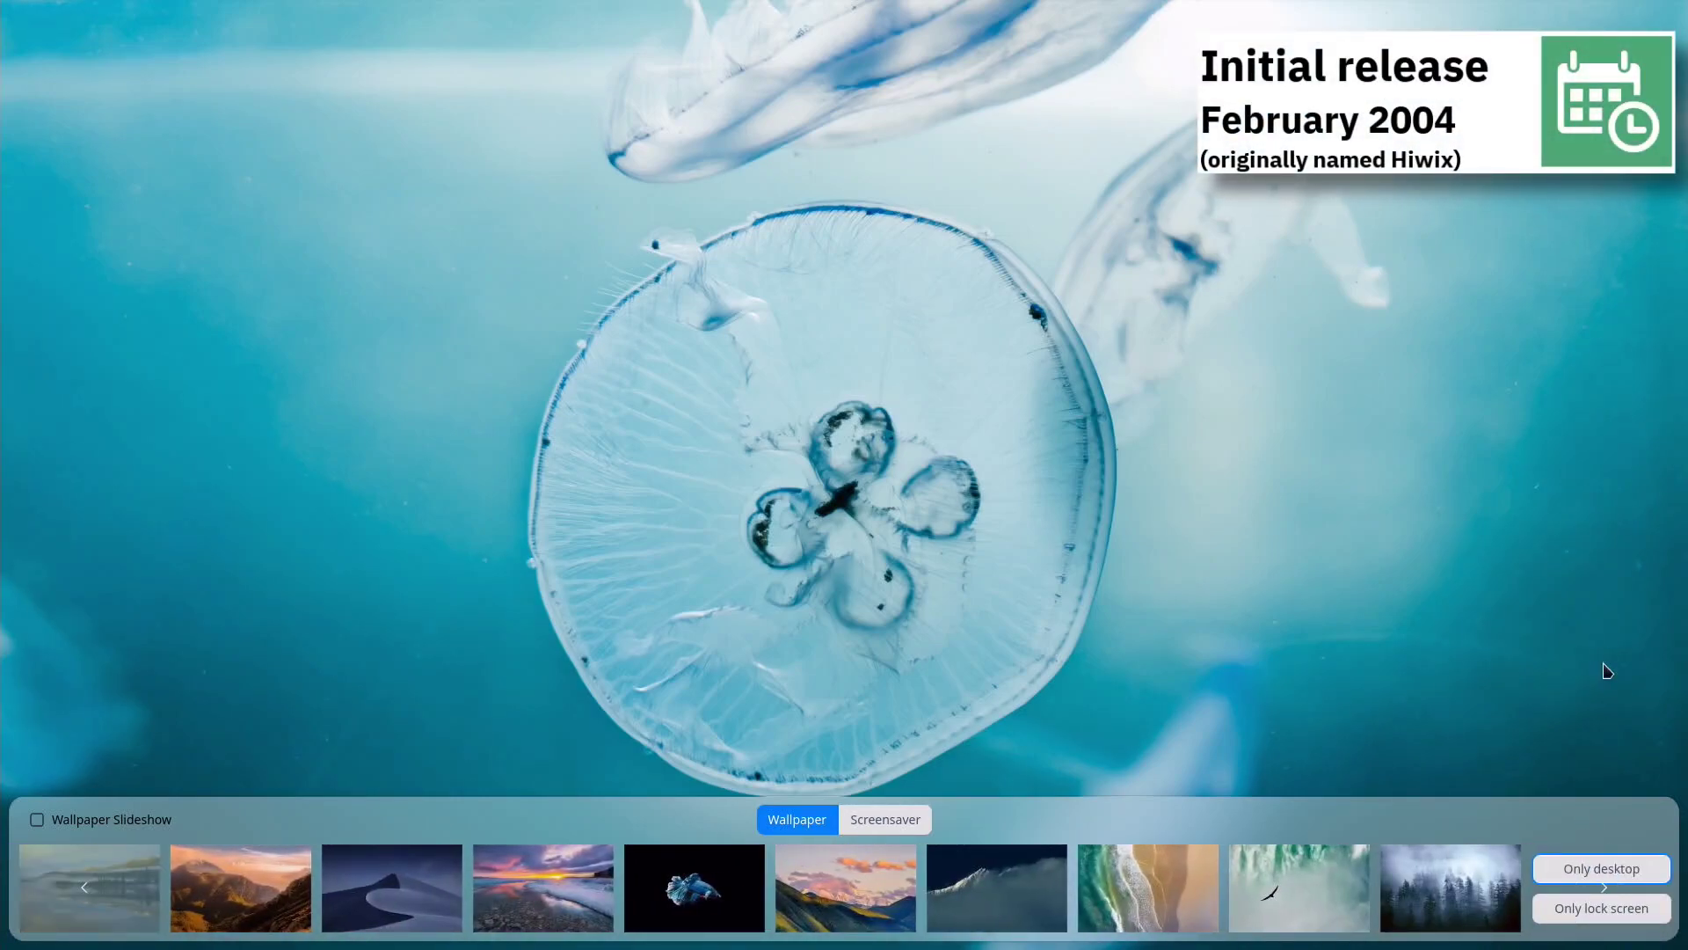
left_click(1604, 887)
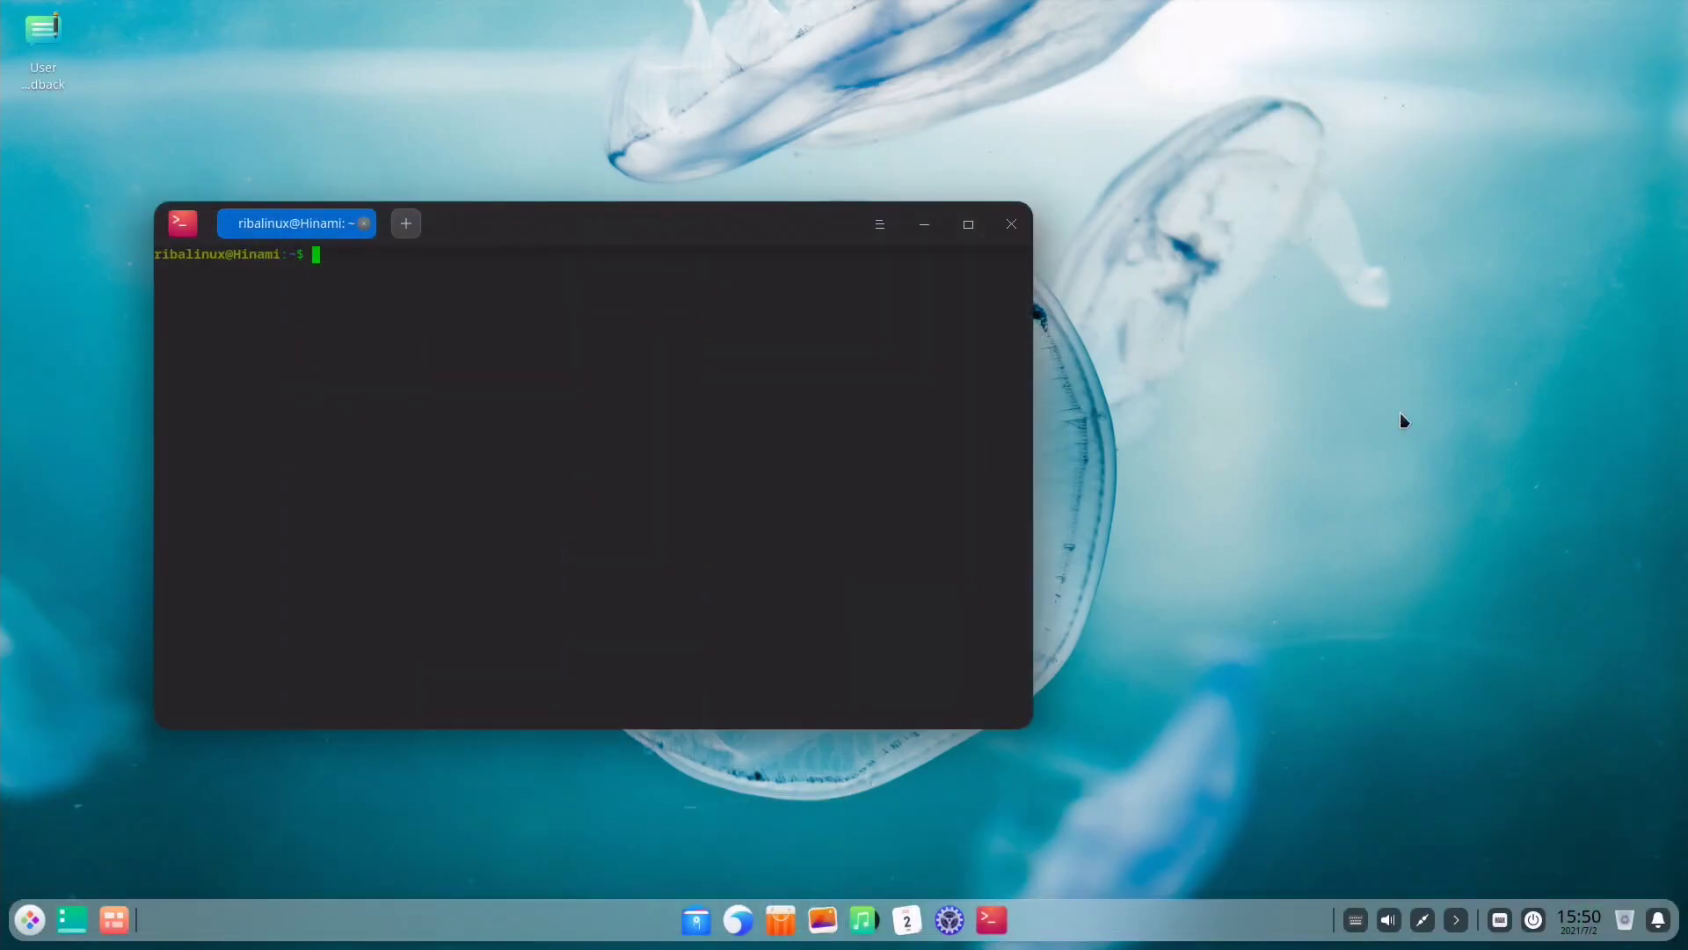
- Install the mc package in Terminal with "sudo apt install mc" and accept the installation
type("udo")
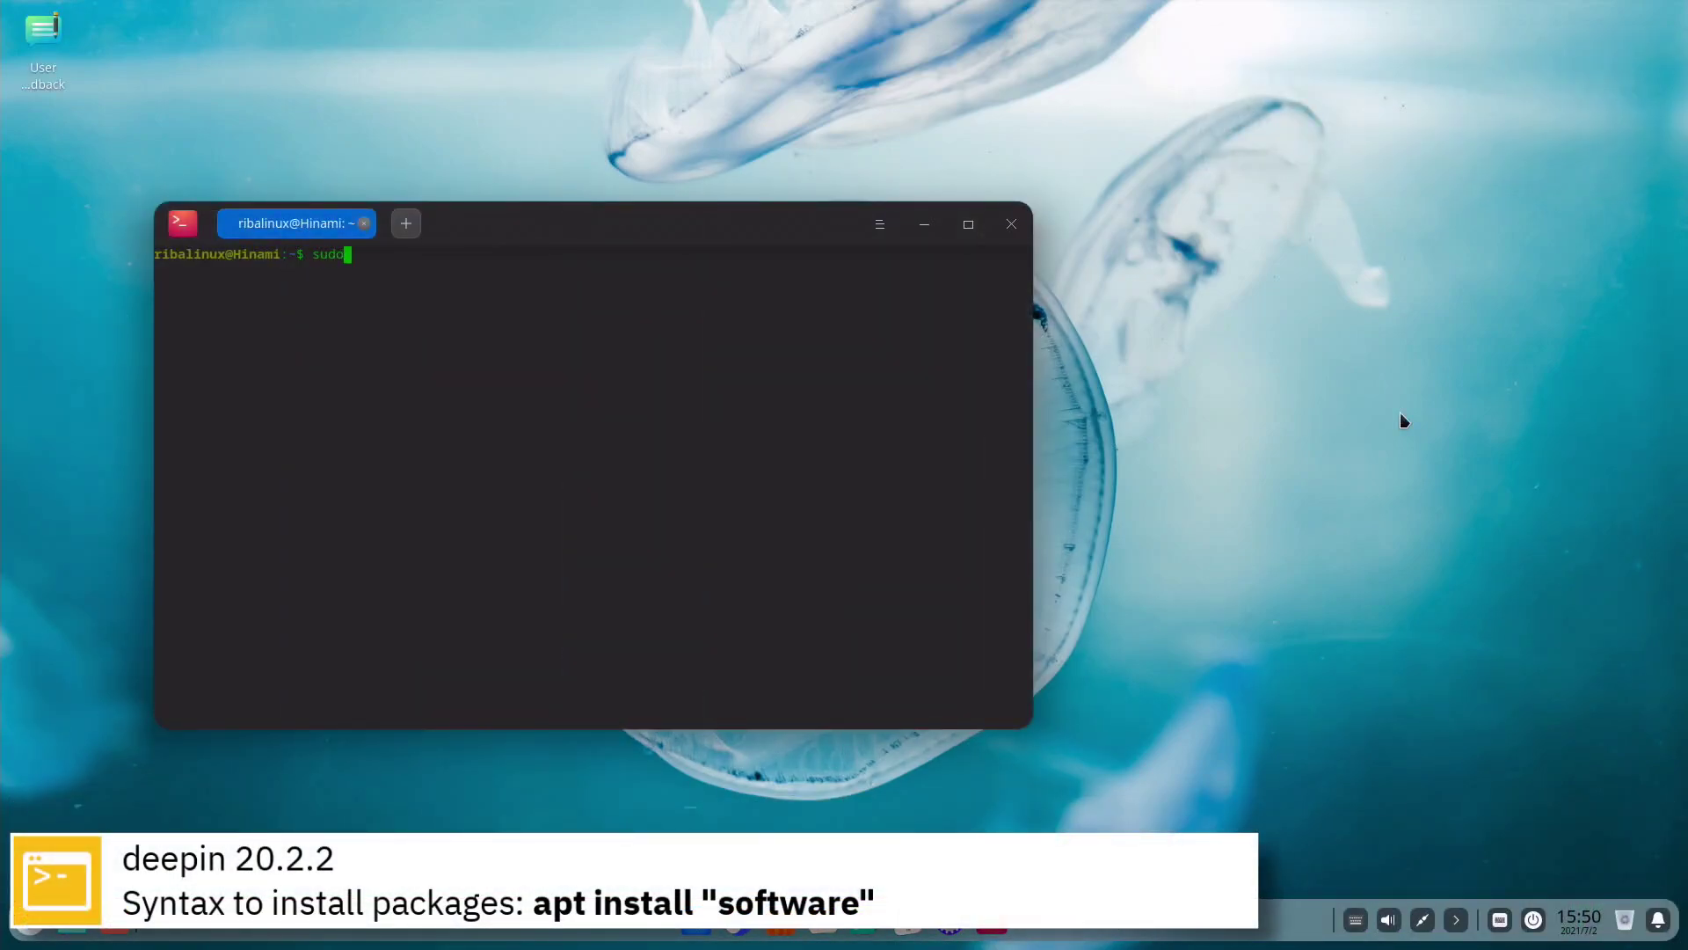
type(" apt install mc")
key("Return")
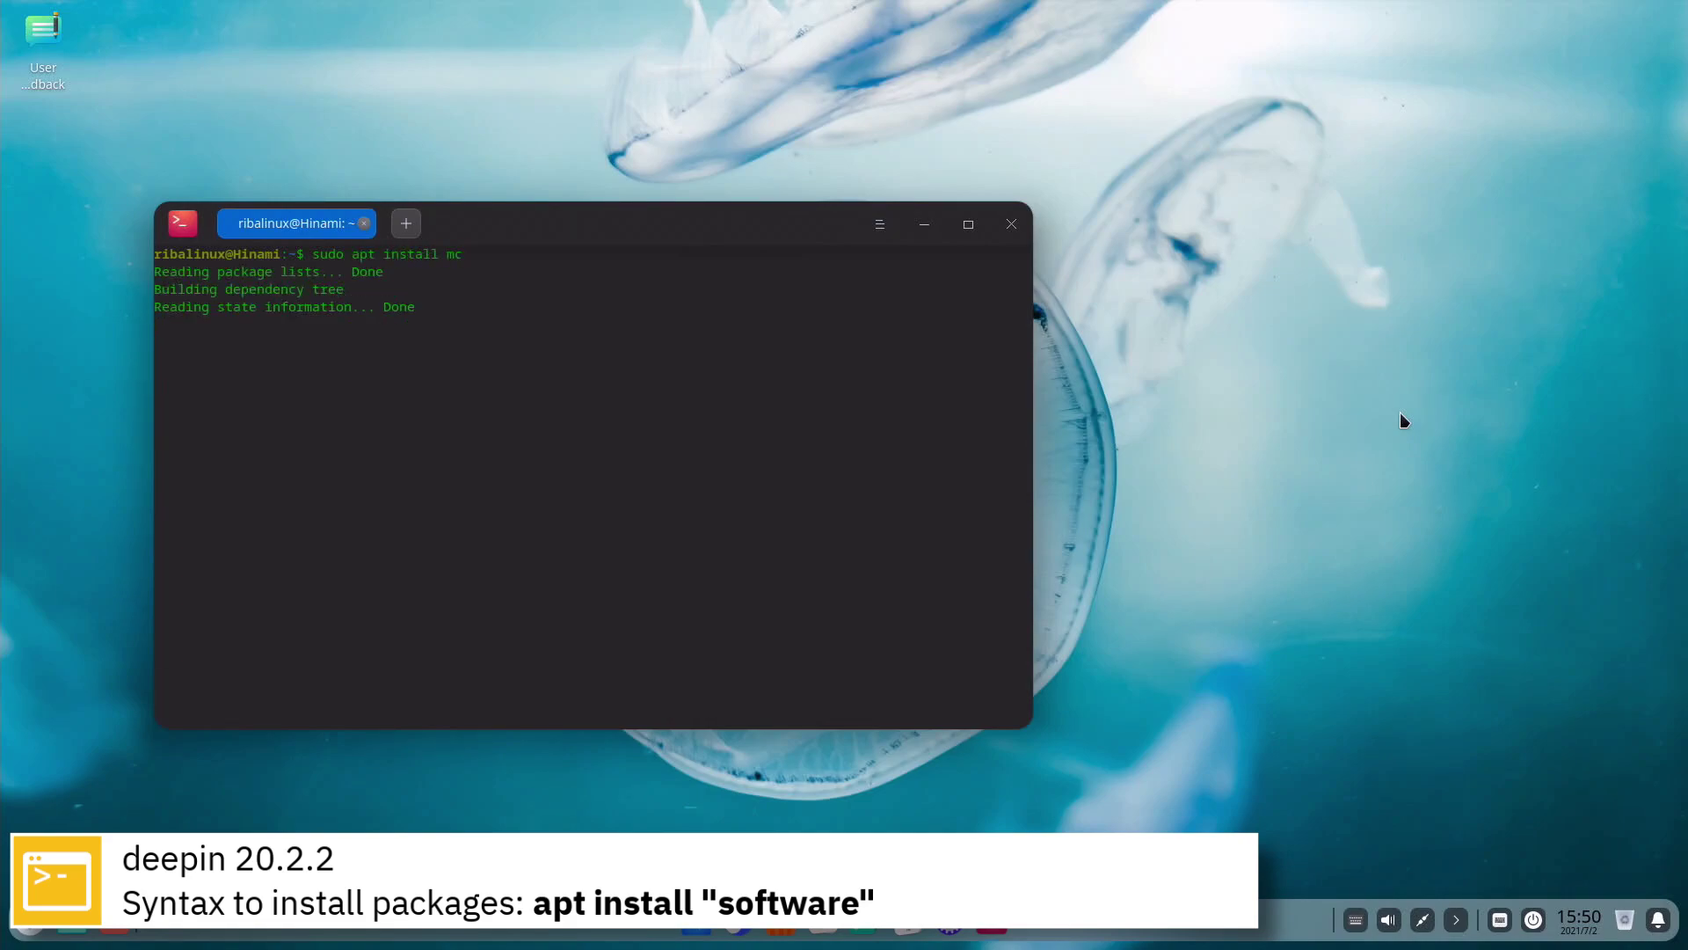
type("y")
key("Return")
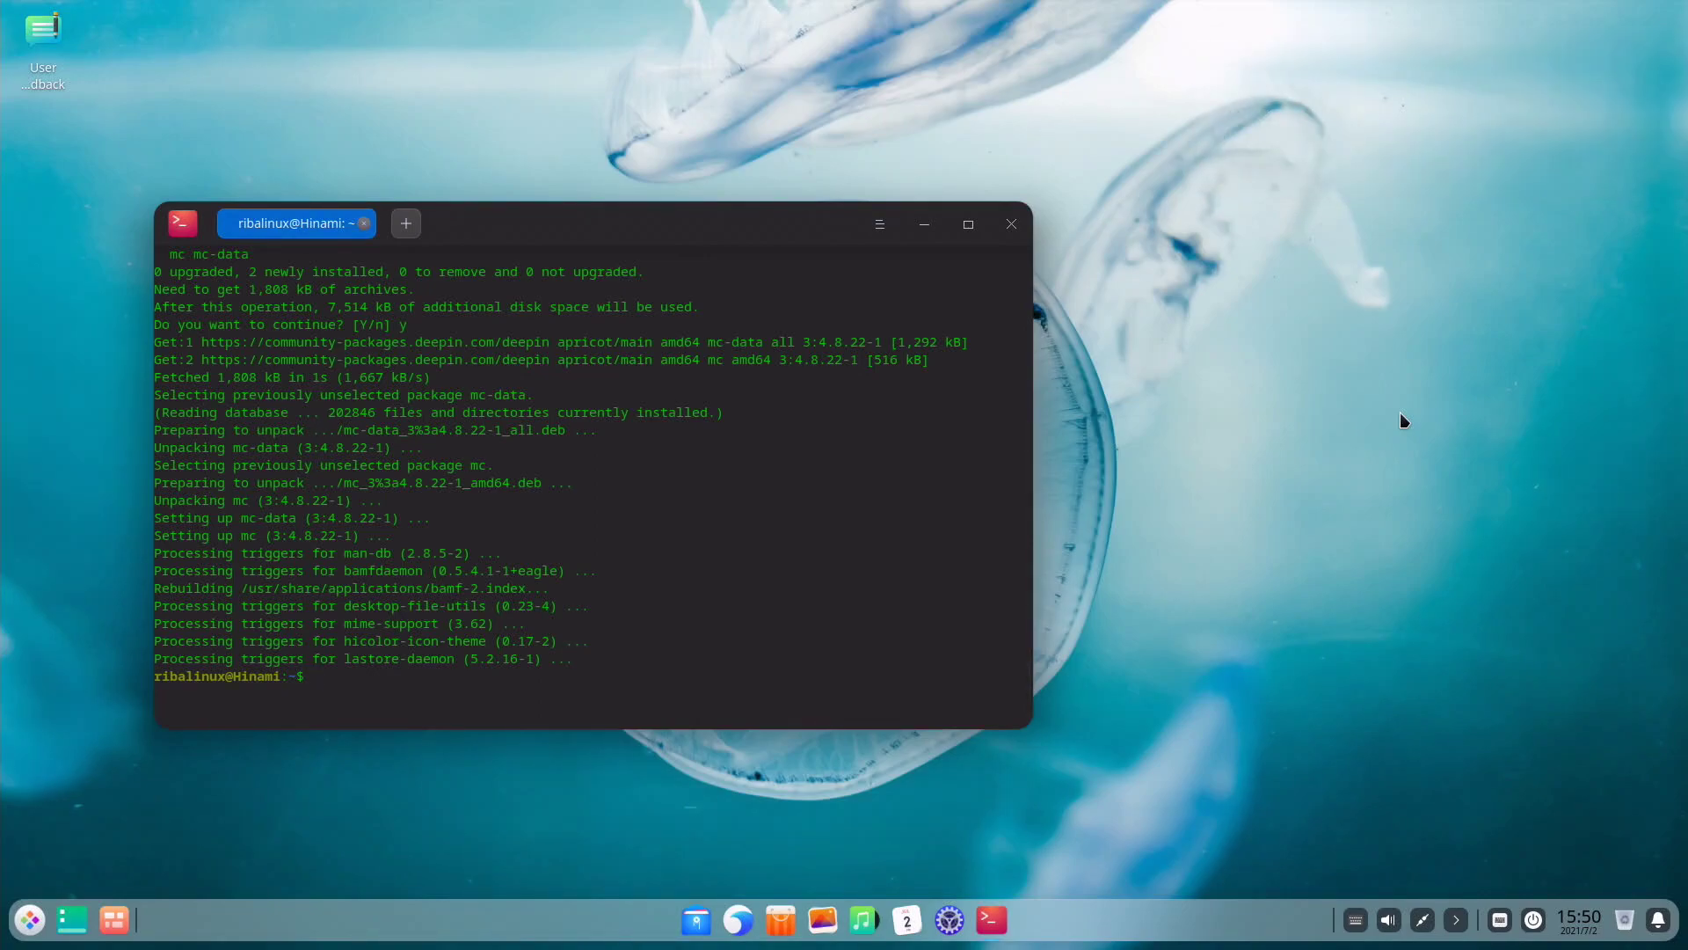
- Clear the Terminal screen and print the kernel and system information with "uname -a"
key("ctrl+l")
type("uname ")
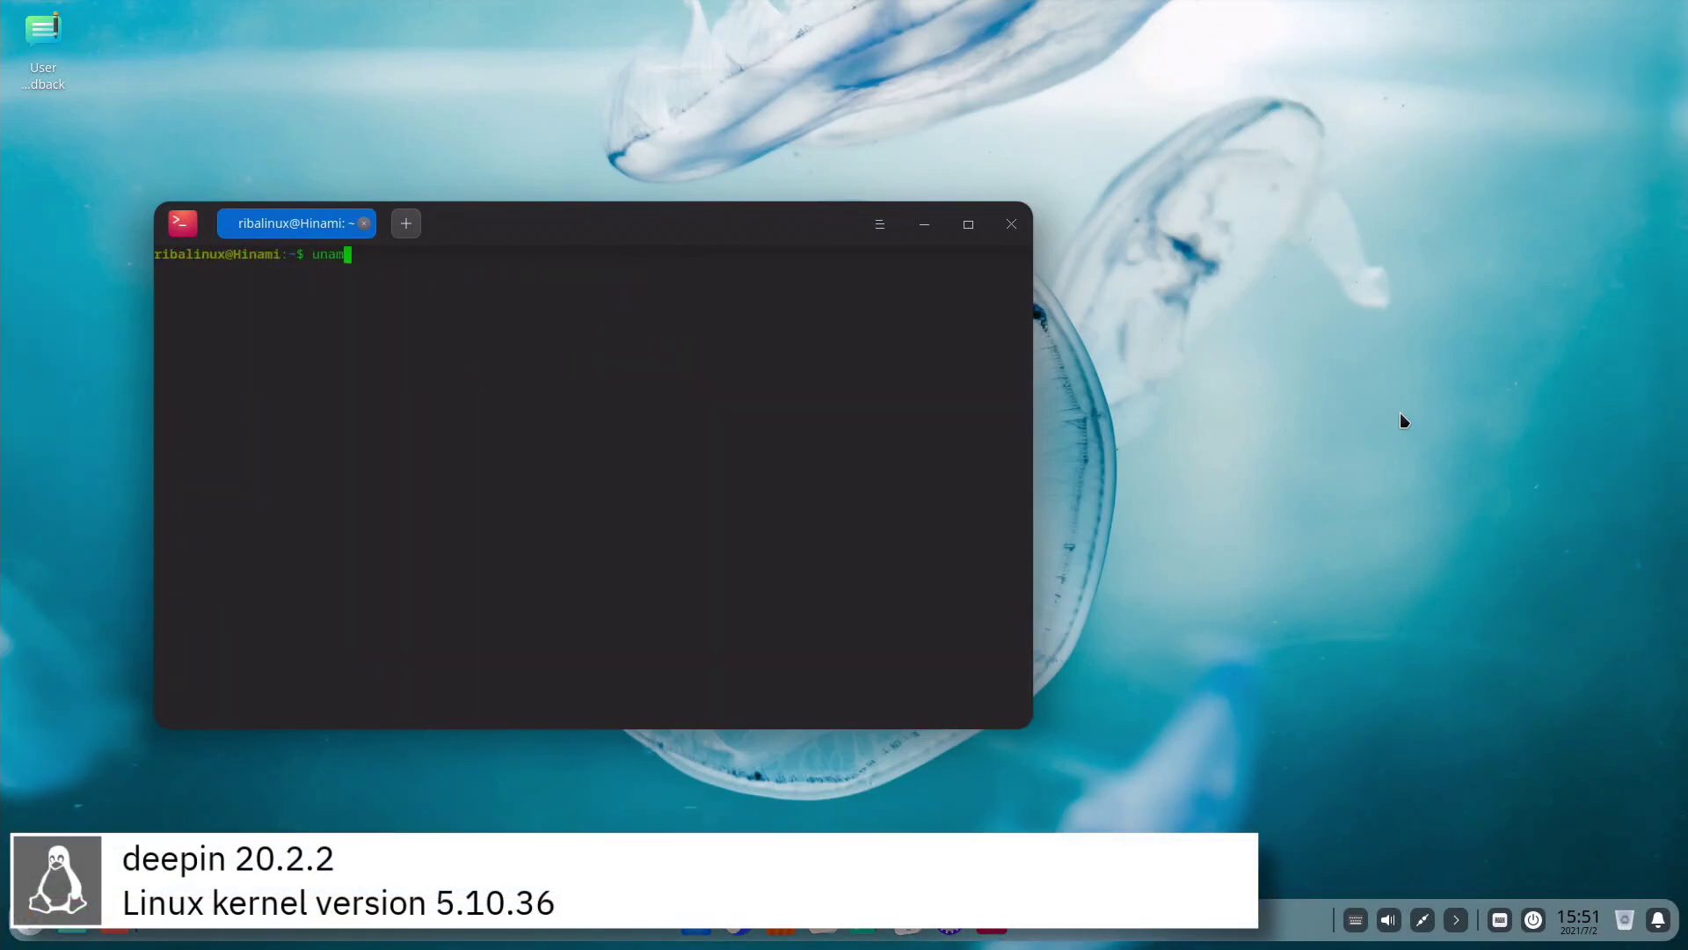
type("-a")
key("Return")
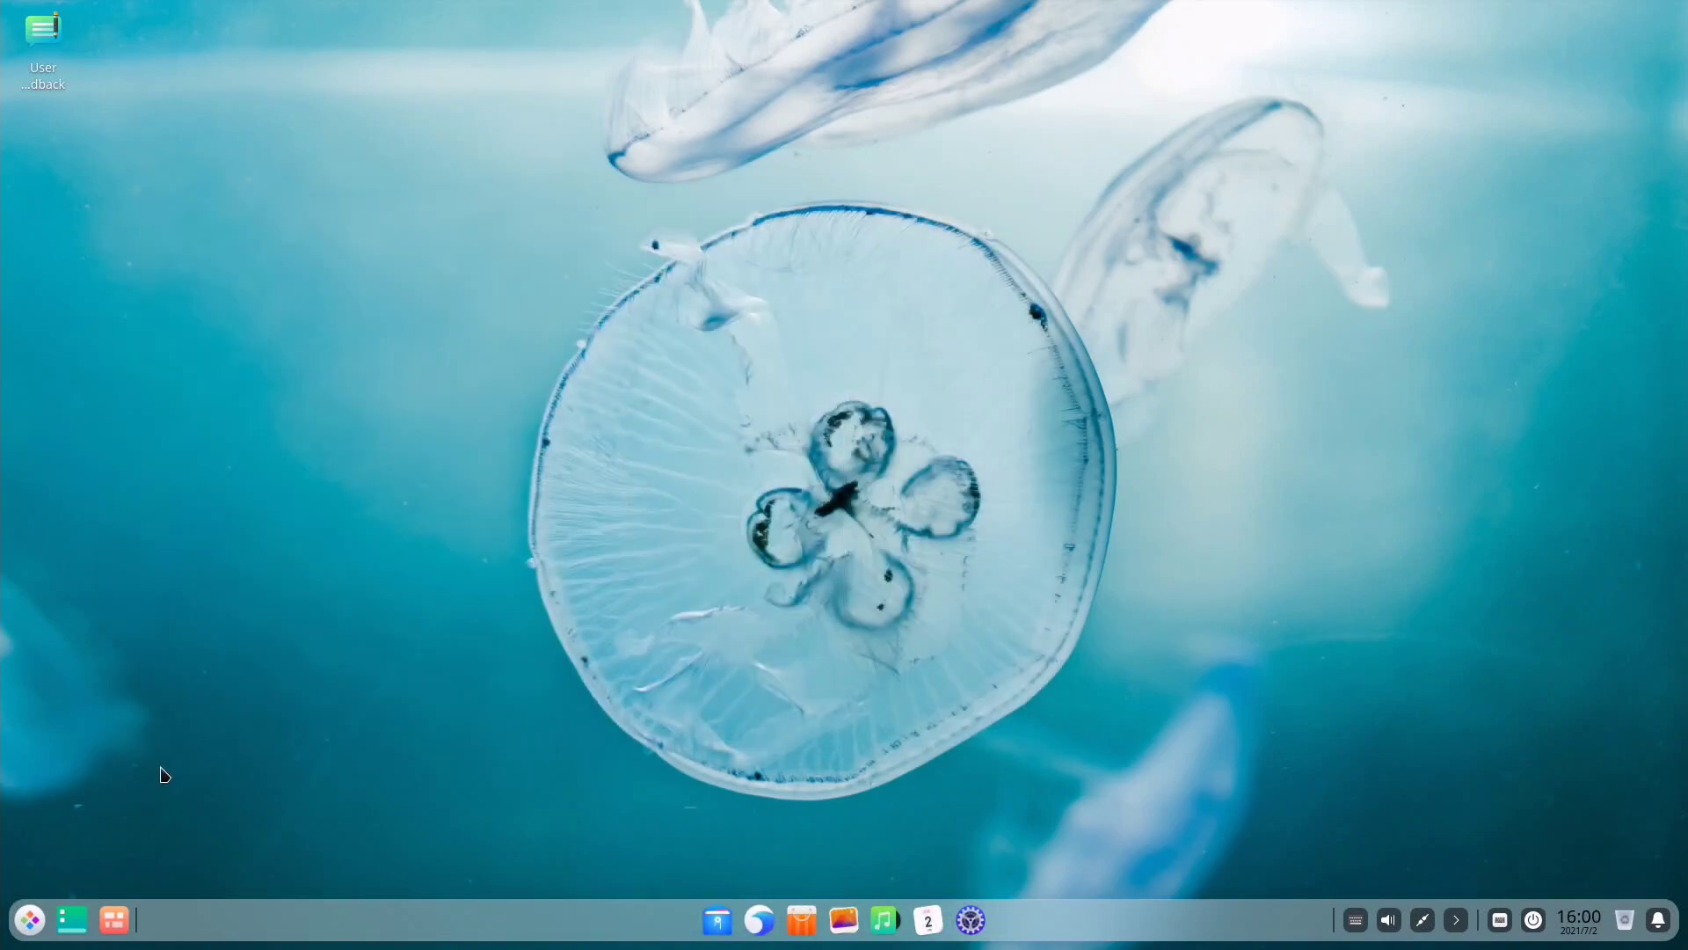
- Launch Firefox ESR from the launcher's Internet category, view its new tab page and close the browser
left_click(30, 920)
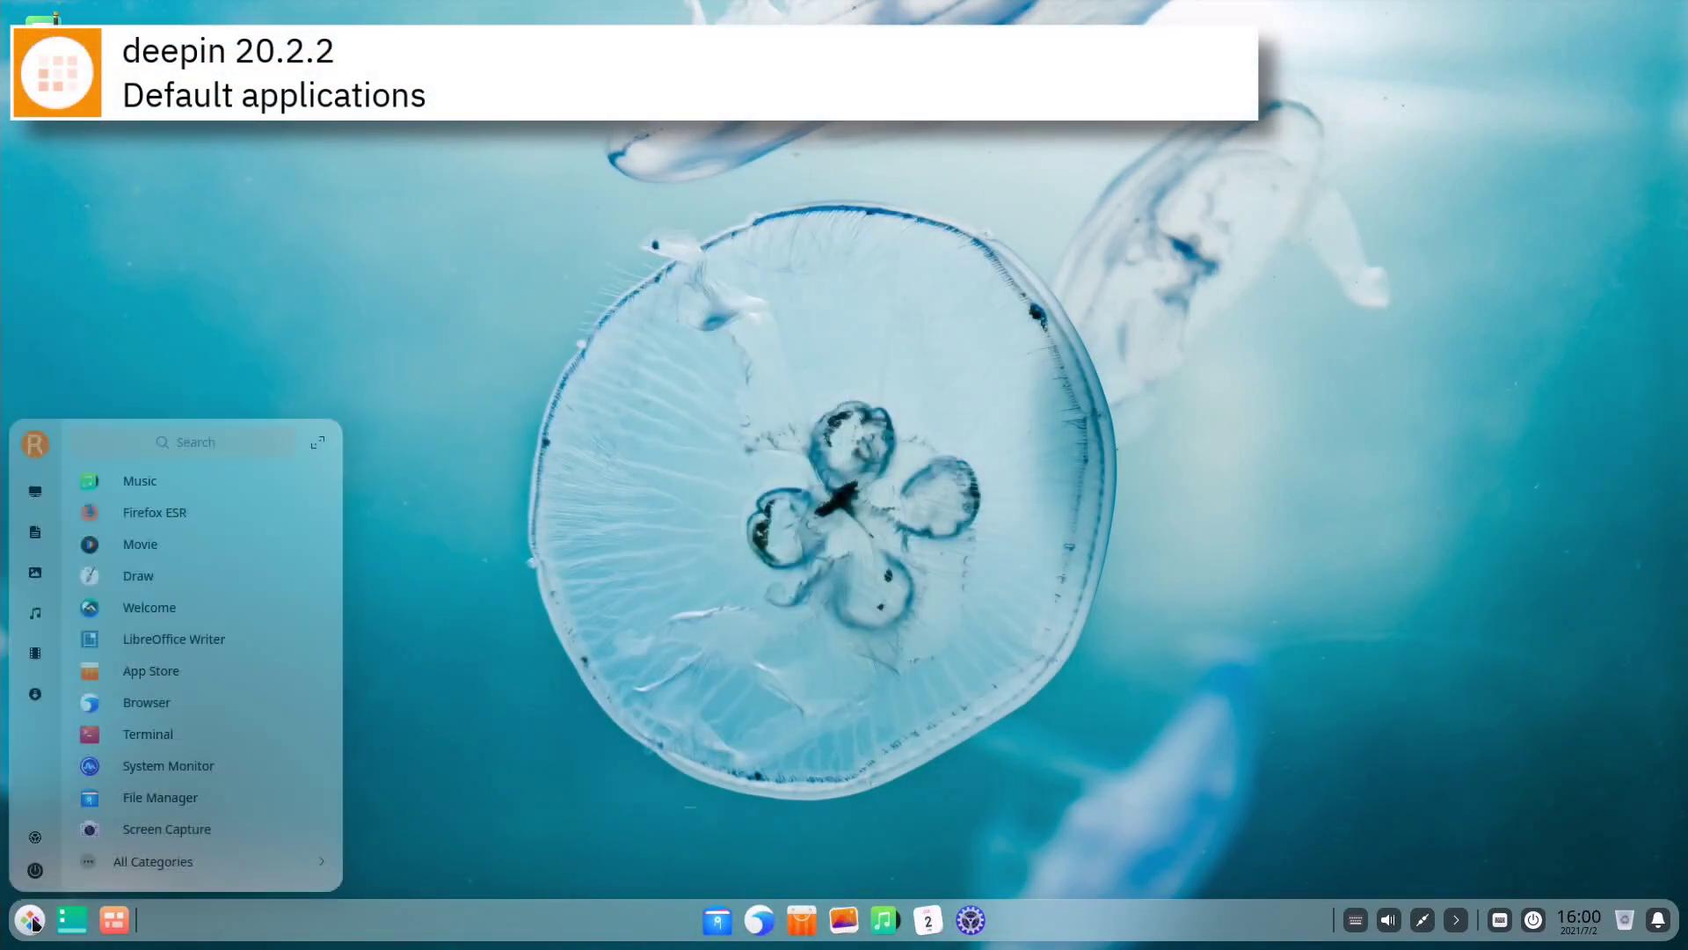
left_click(123, 864)
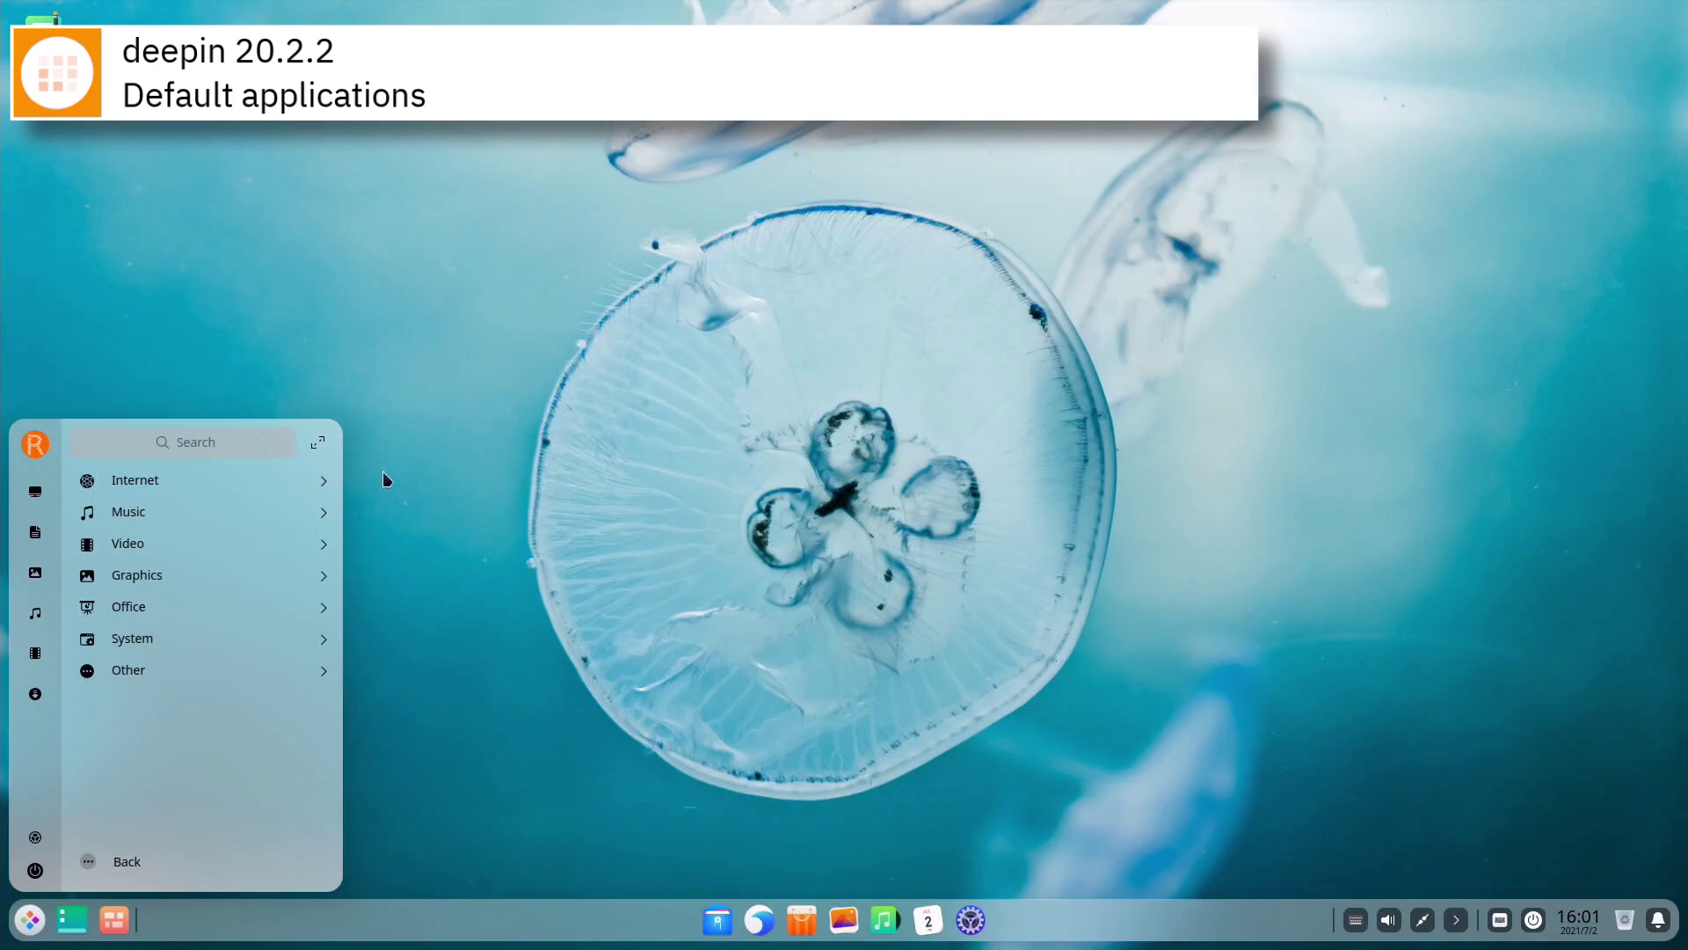
left_click(326, 480)
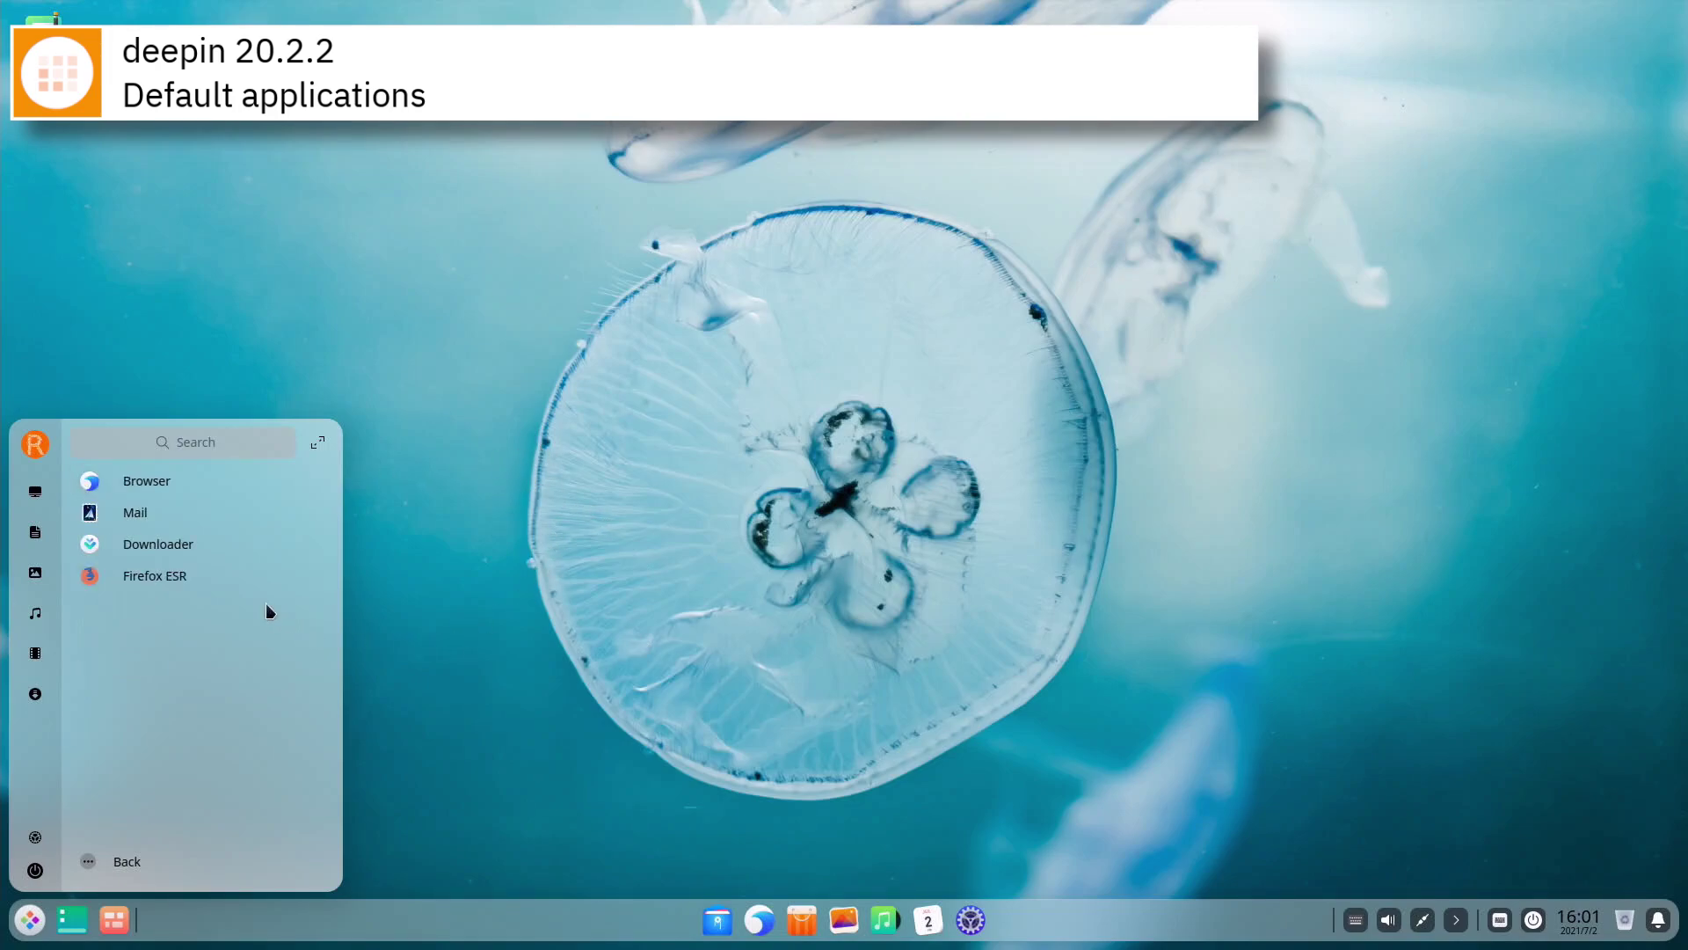
left_click(236, 579)
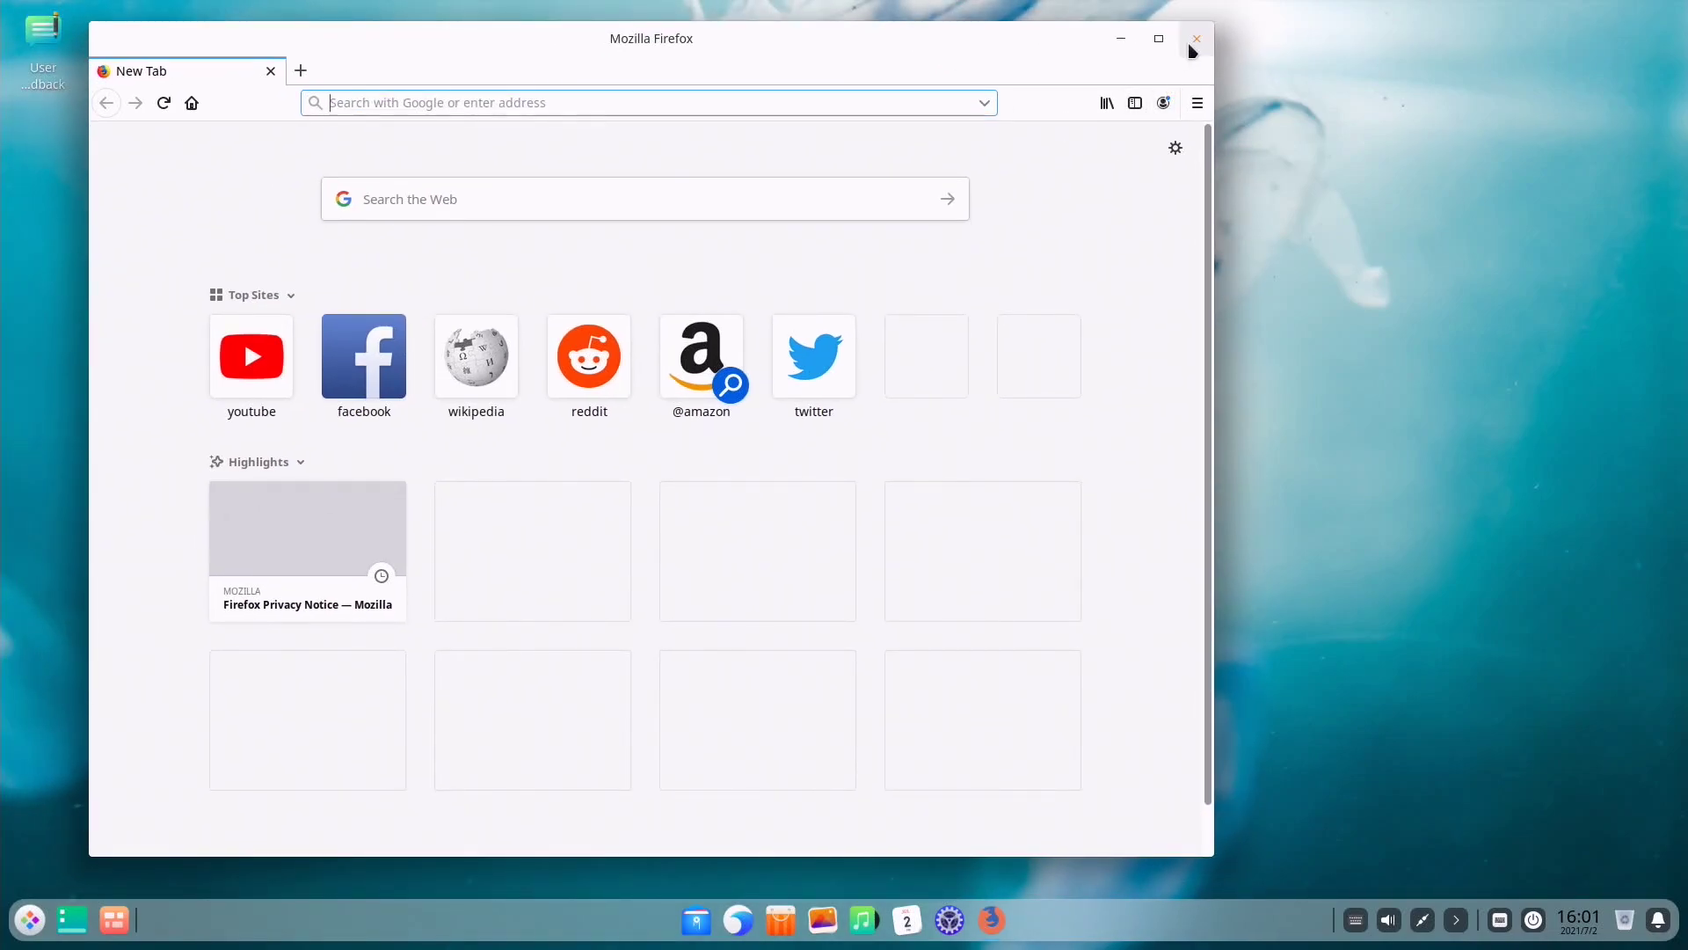
left_click(1197, 40)
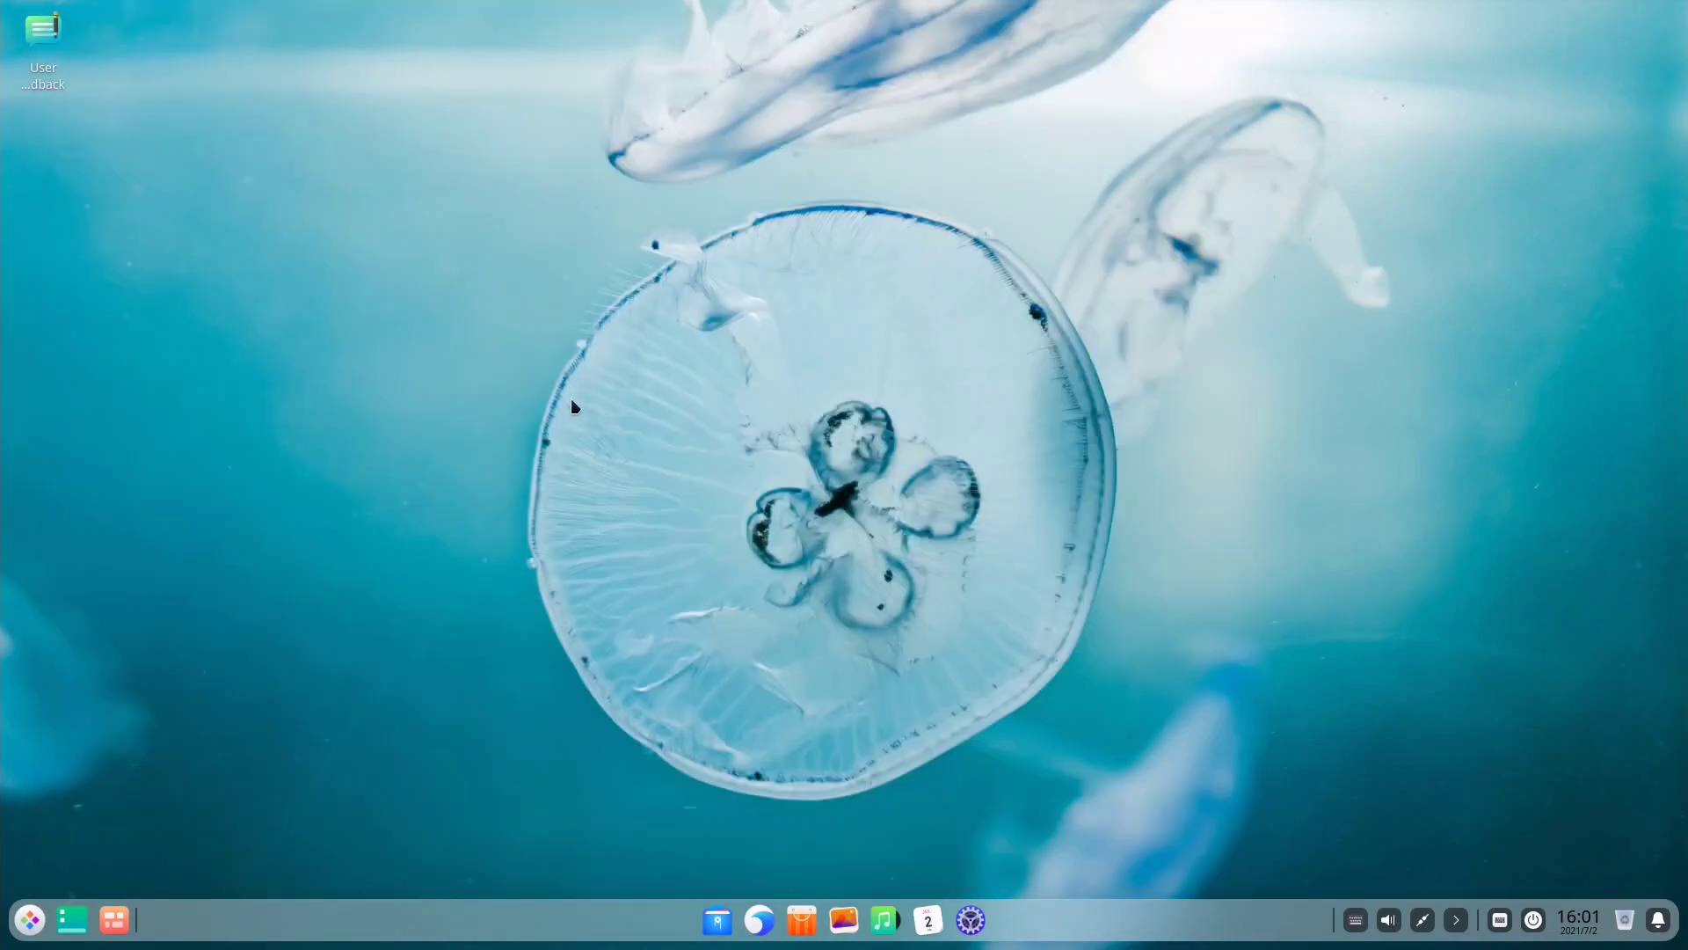
- Launch the Music player from the launcher's Music category, view its library and close it
left_click(31, 919)
left_click(123, 861)
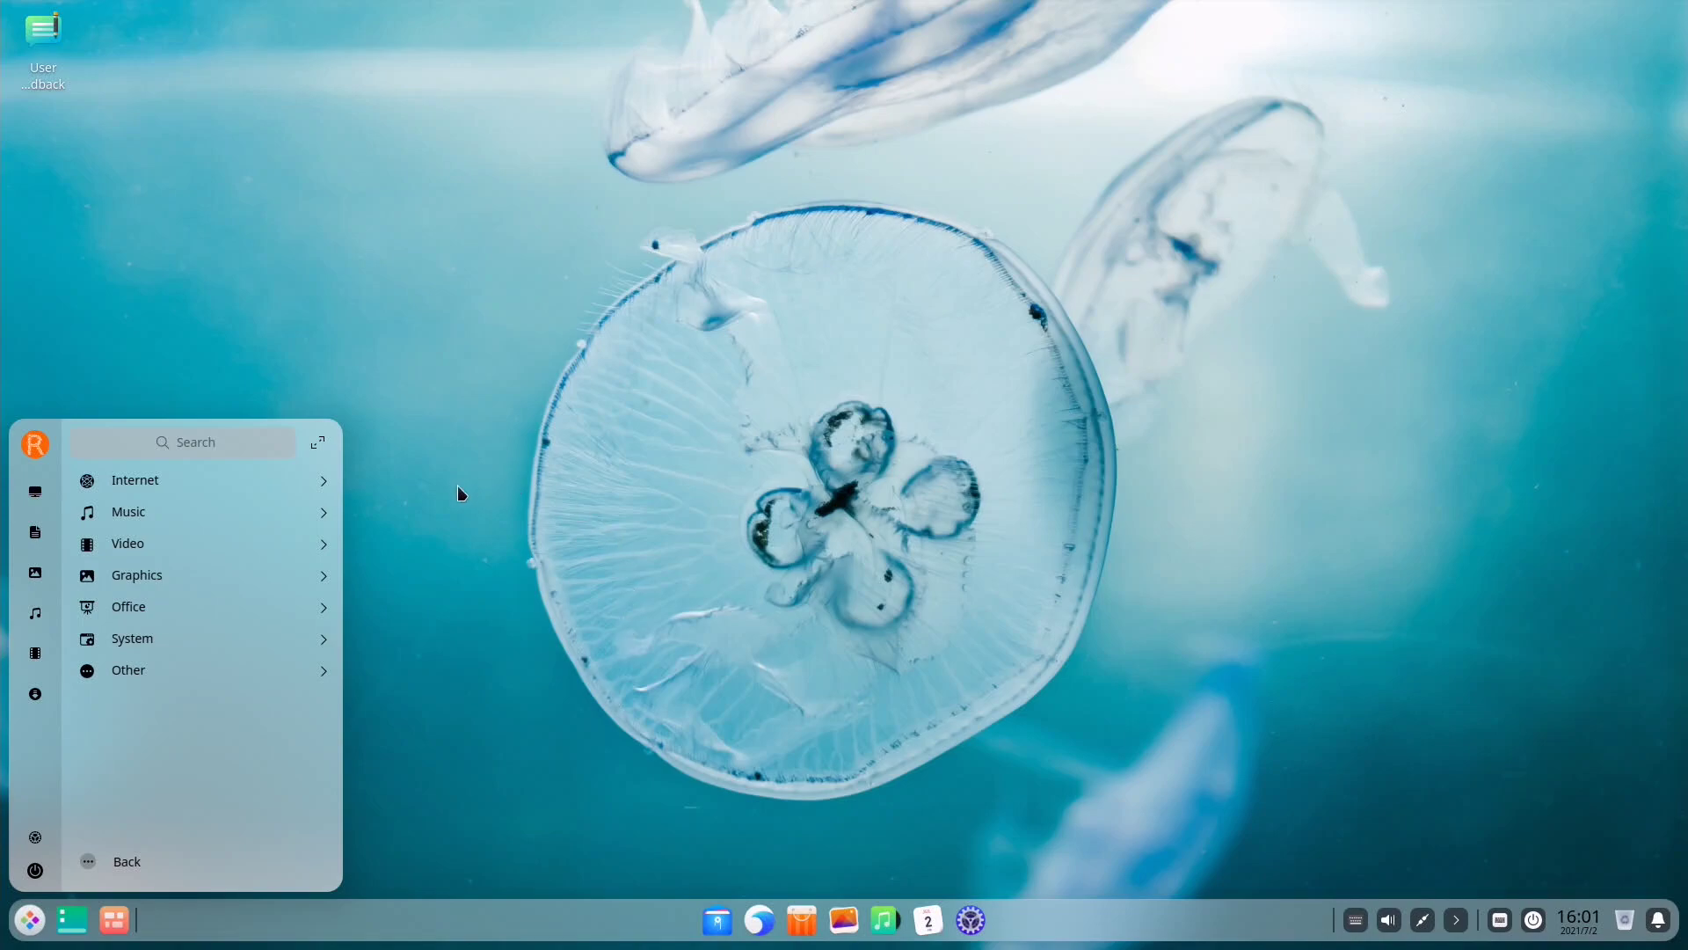
left_click(321, 511)
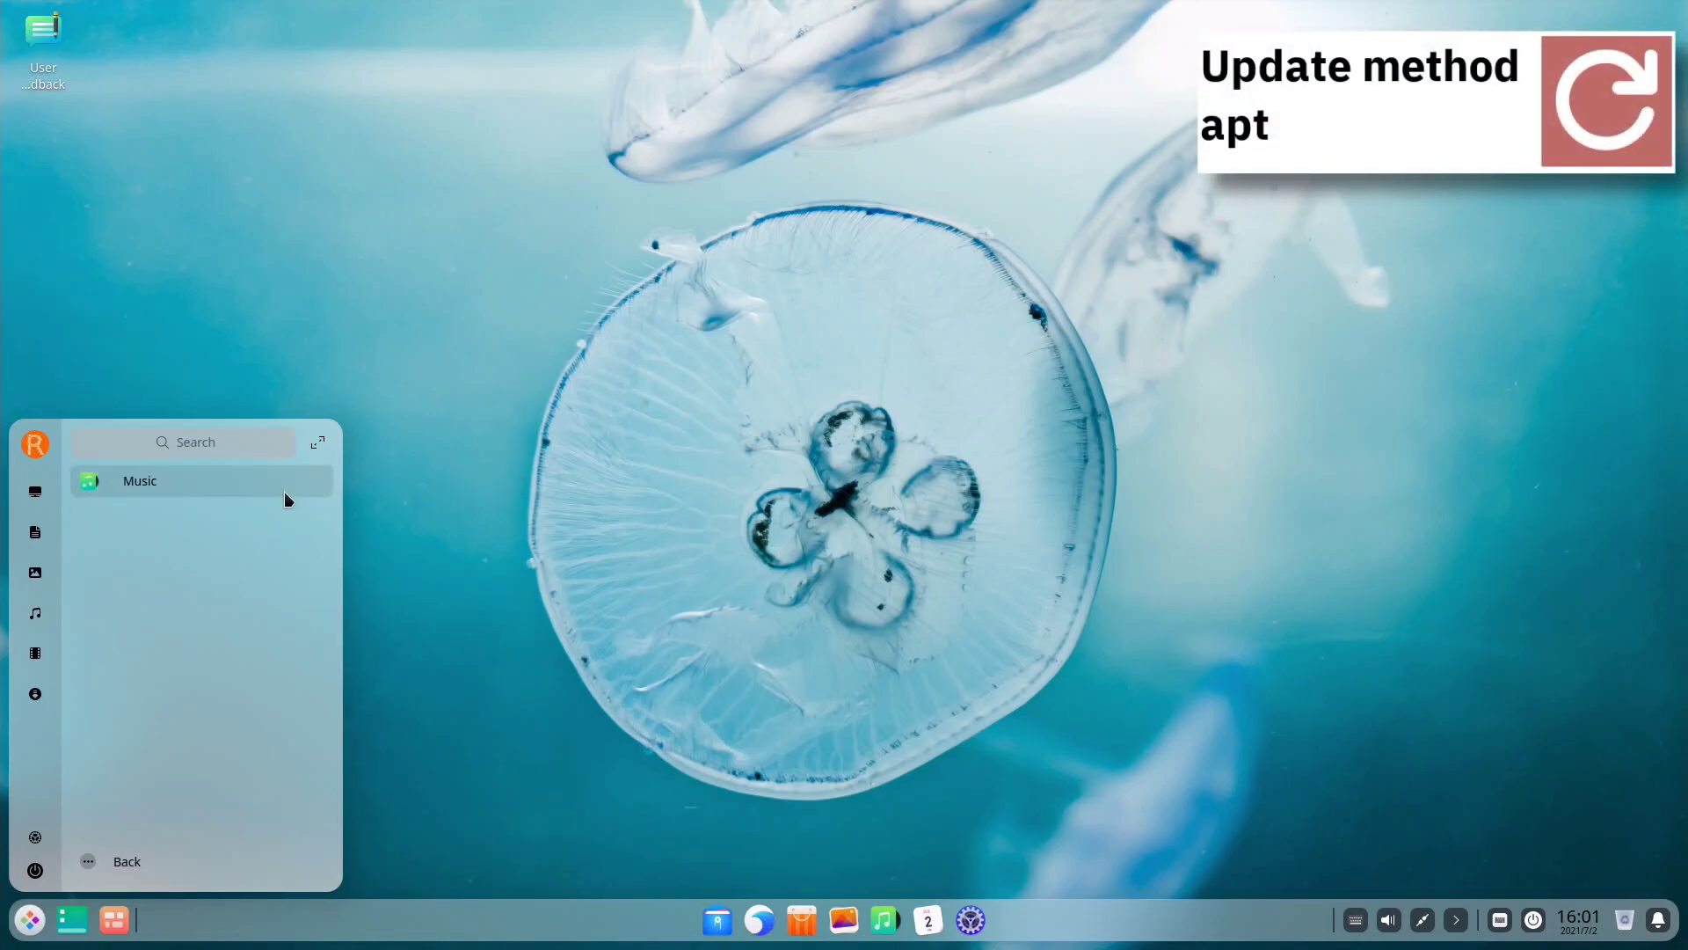
left_click(283, 492)
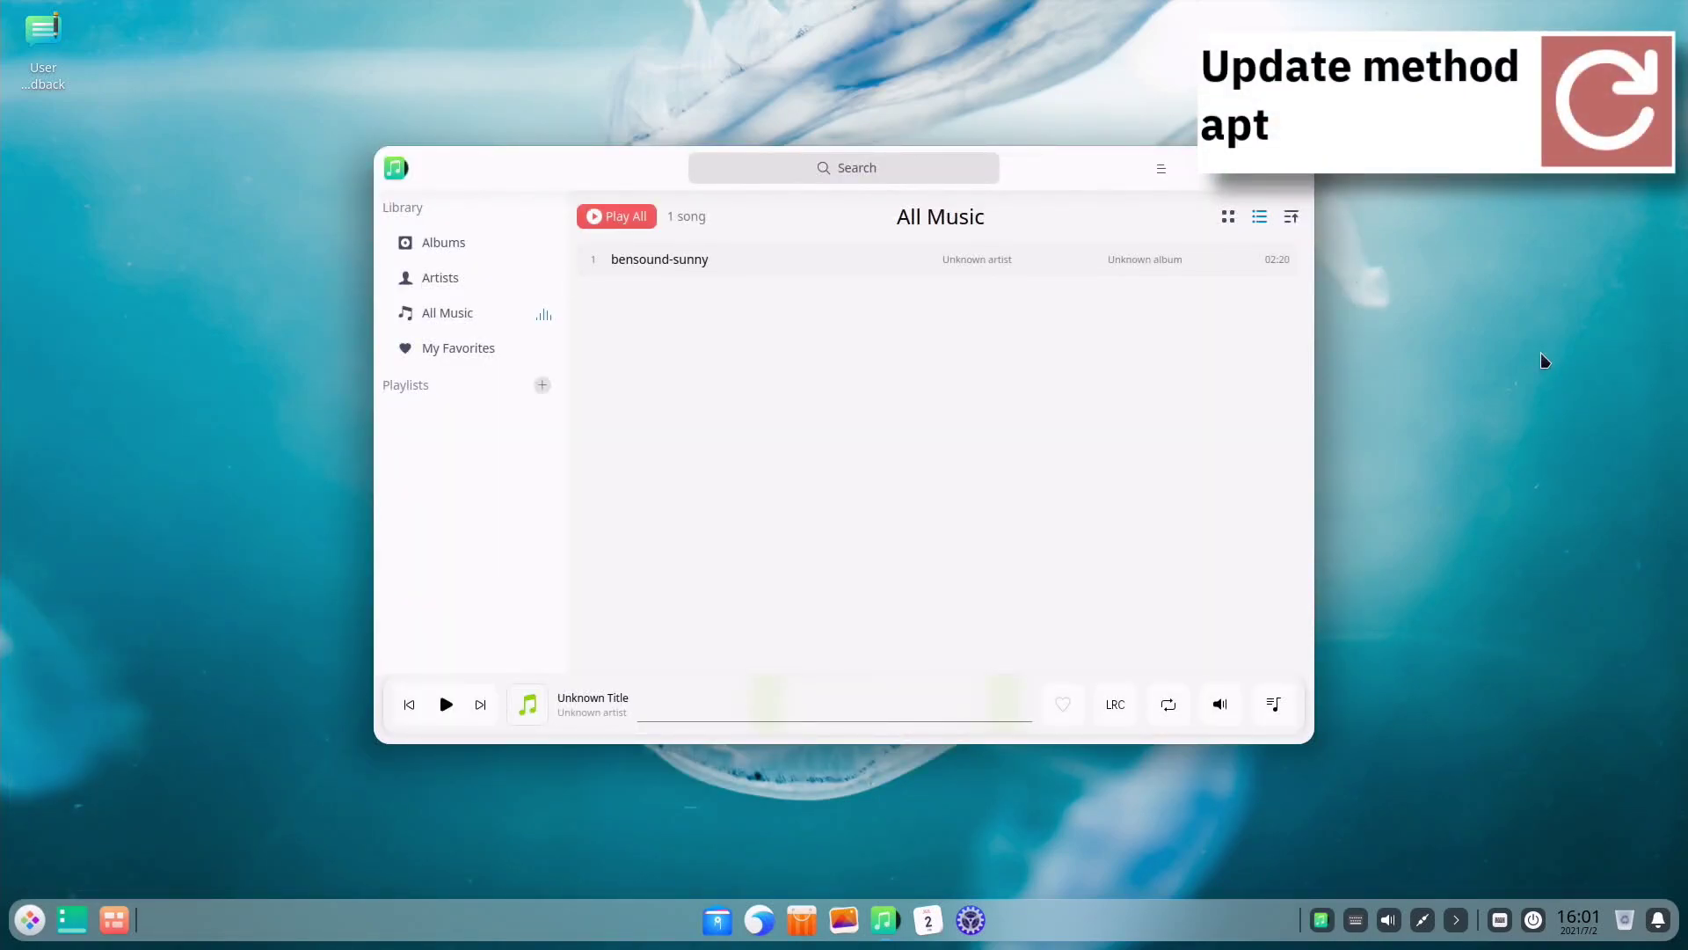
left_click(1298, 175)
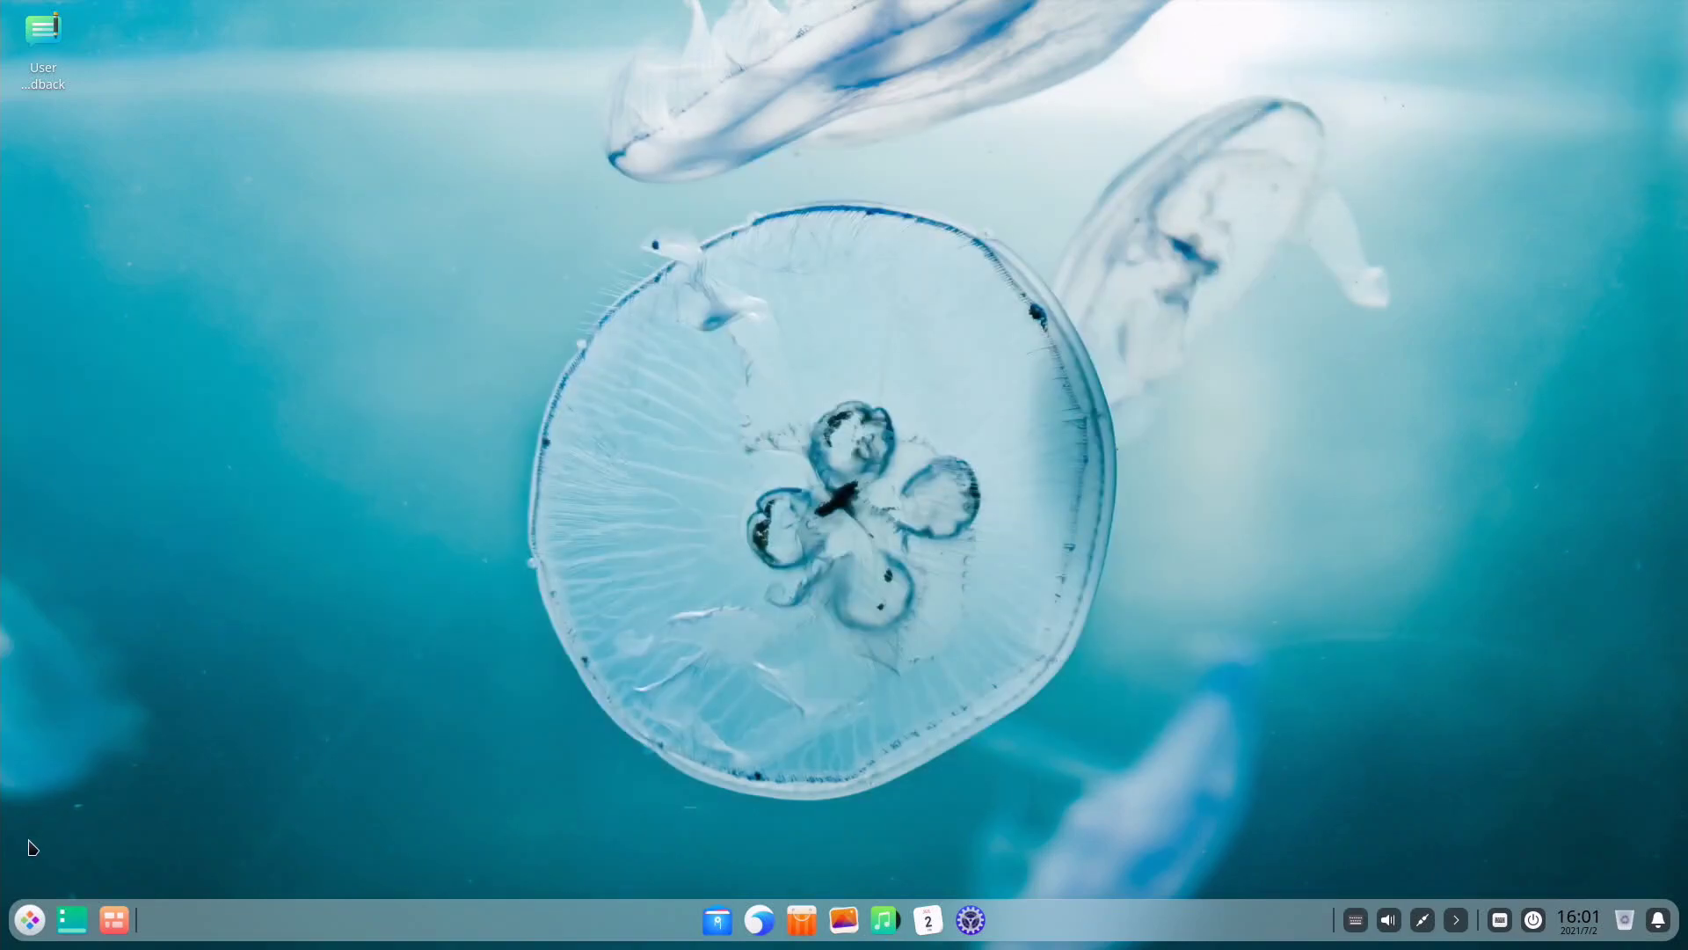
- Launch Movie from the launcher's Video category, view the player window and close it
left_click(29, 919)
left_click(102, 866)
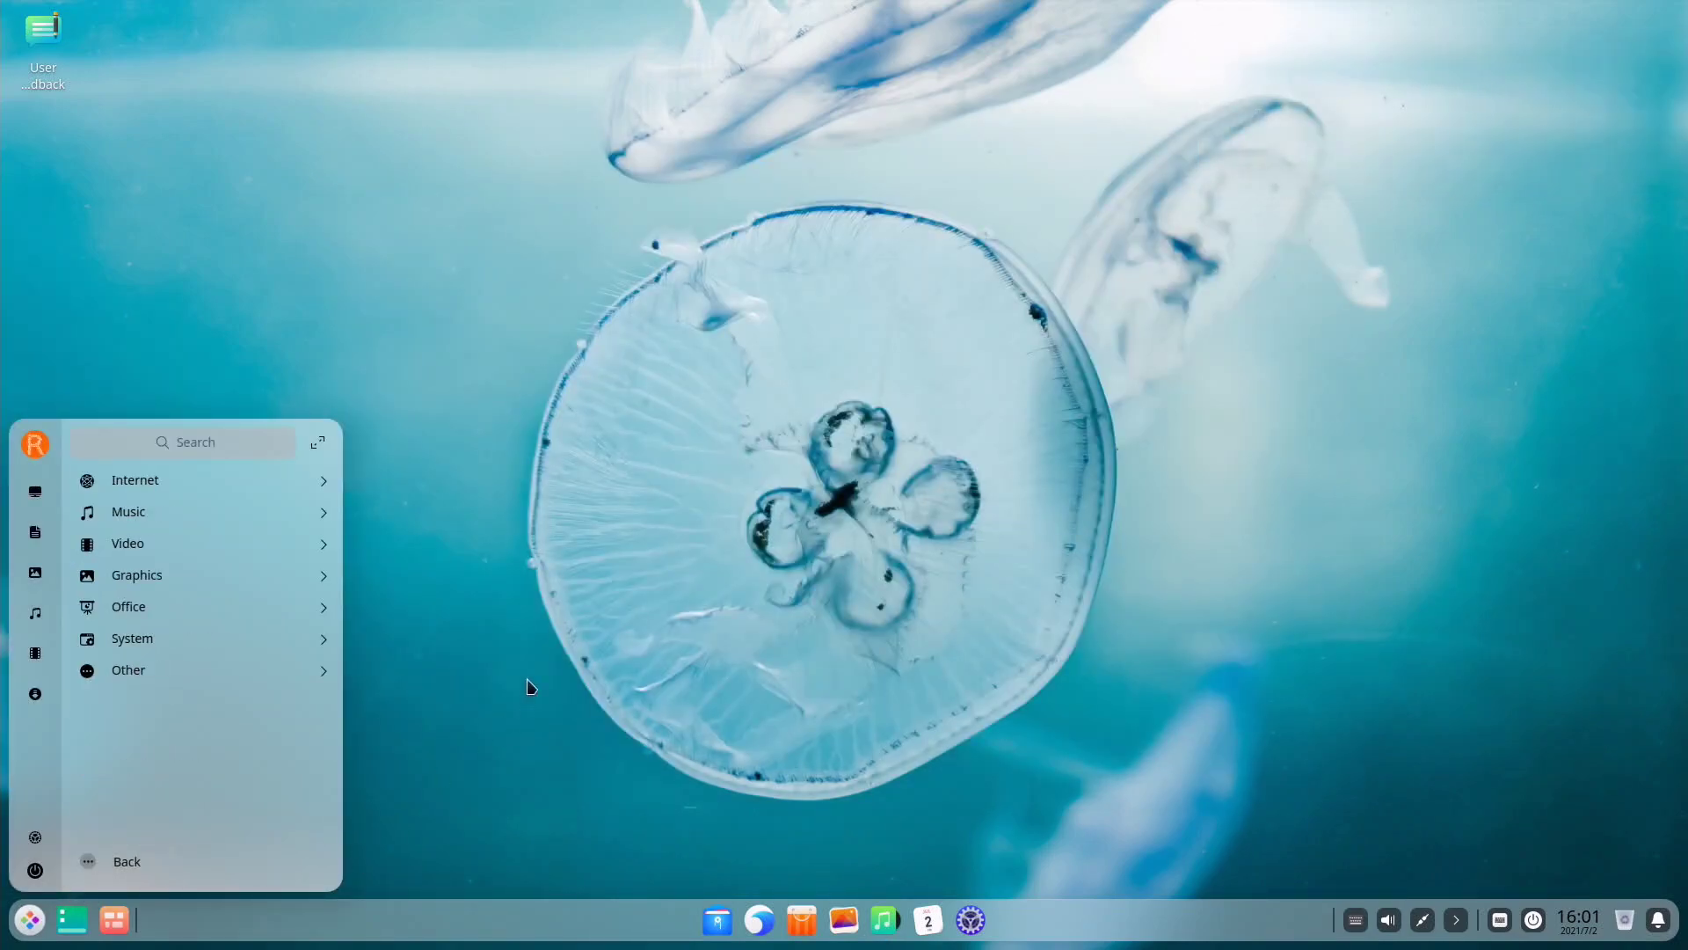
left_click(317, 543)
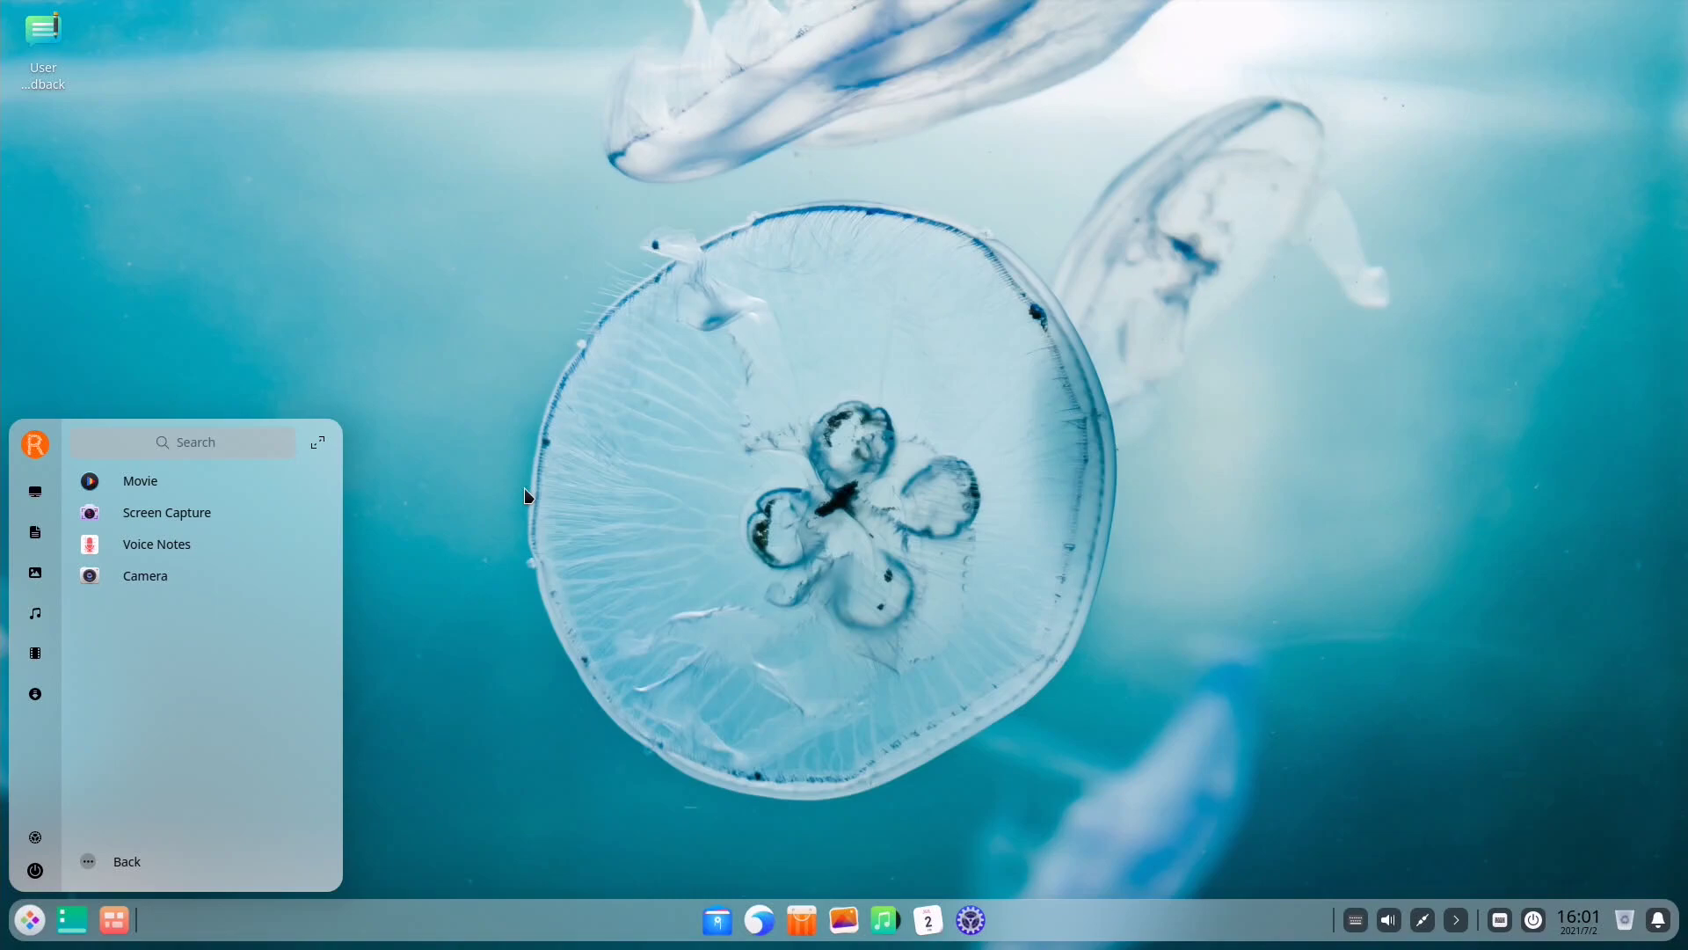
left_click(184, 483)
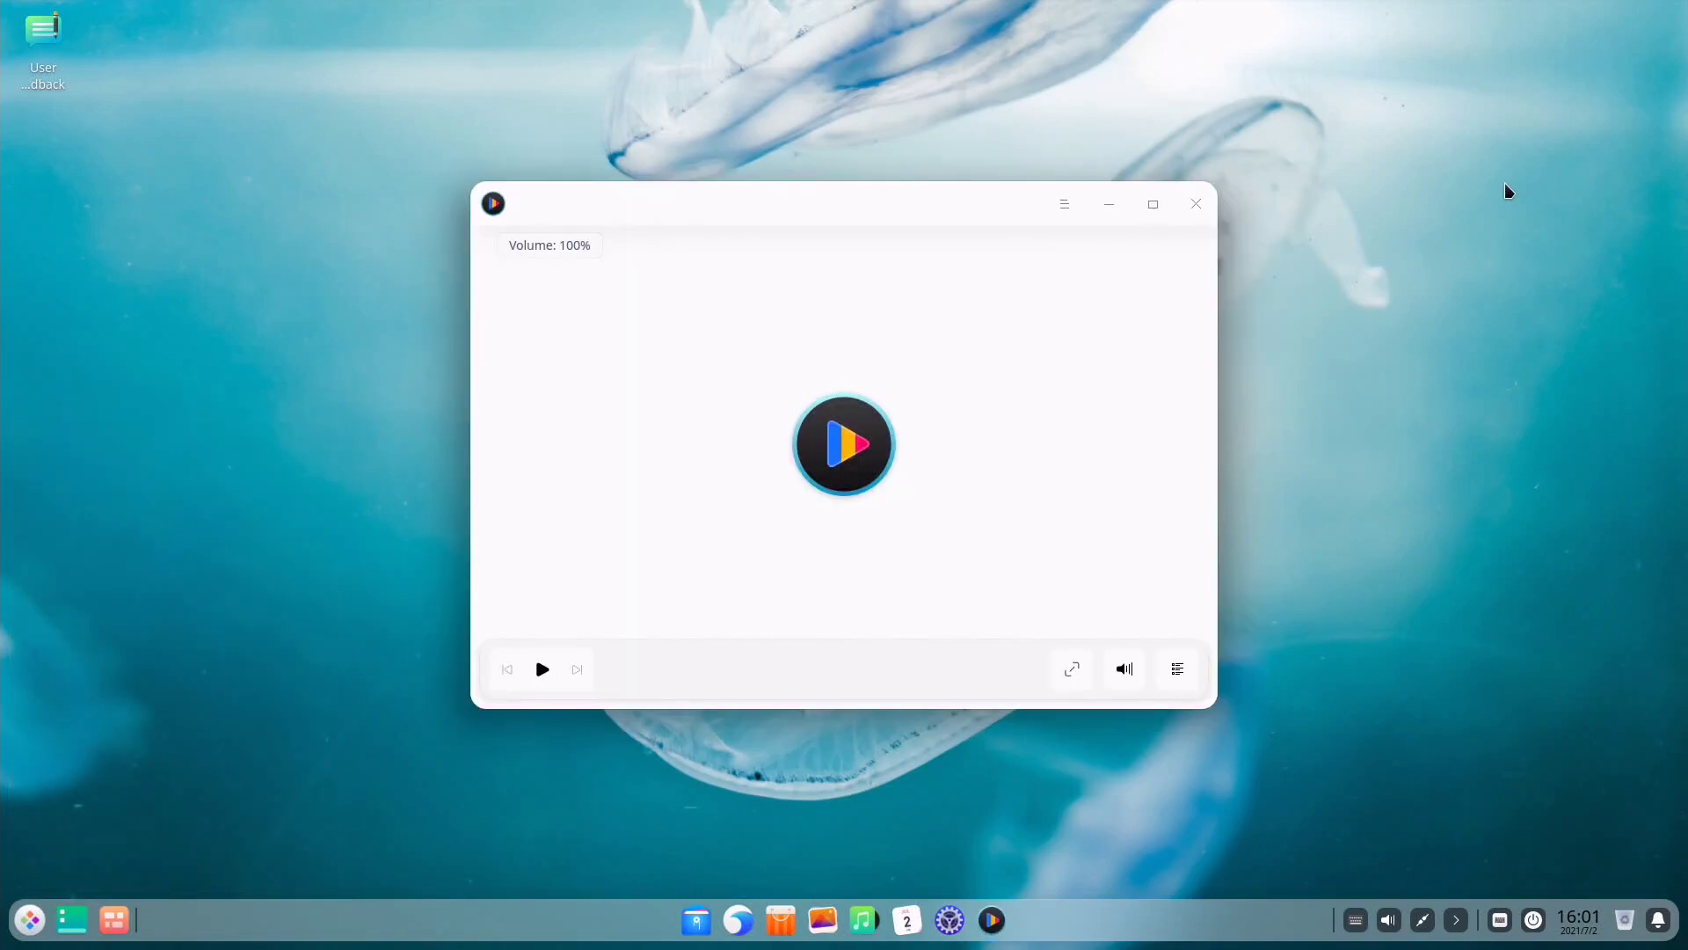
left_click(1199, 214)
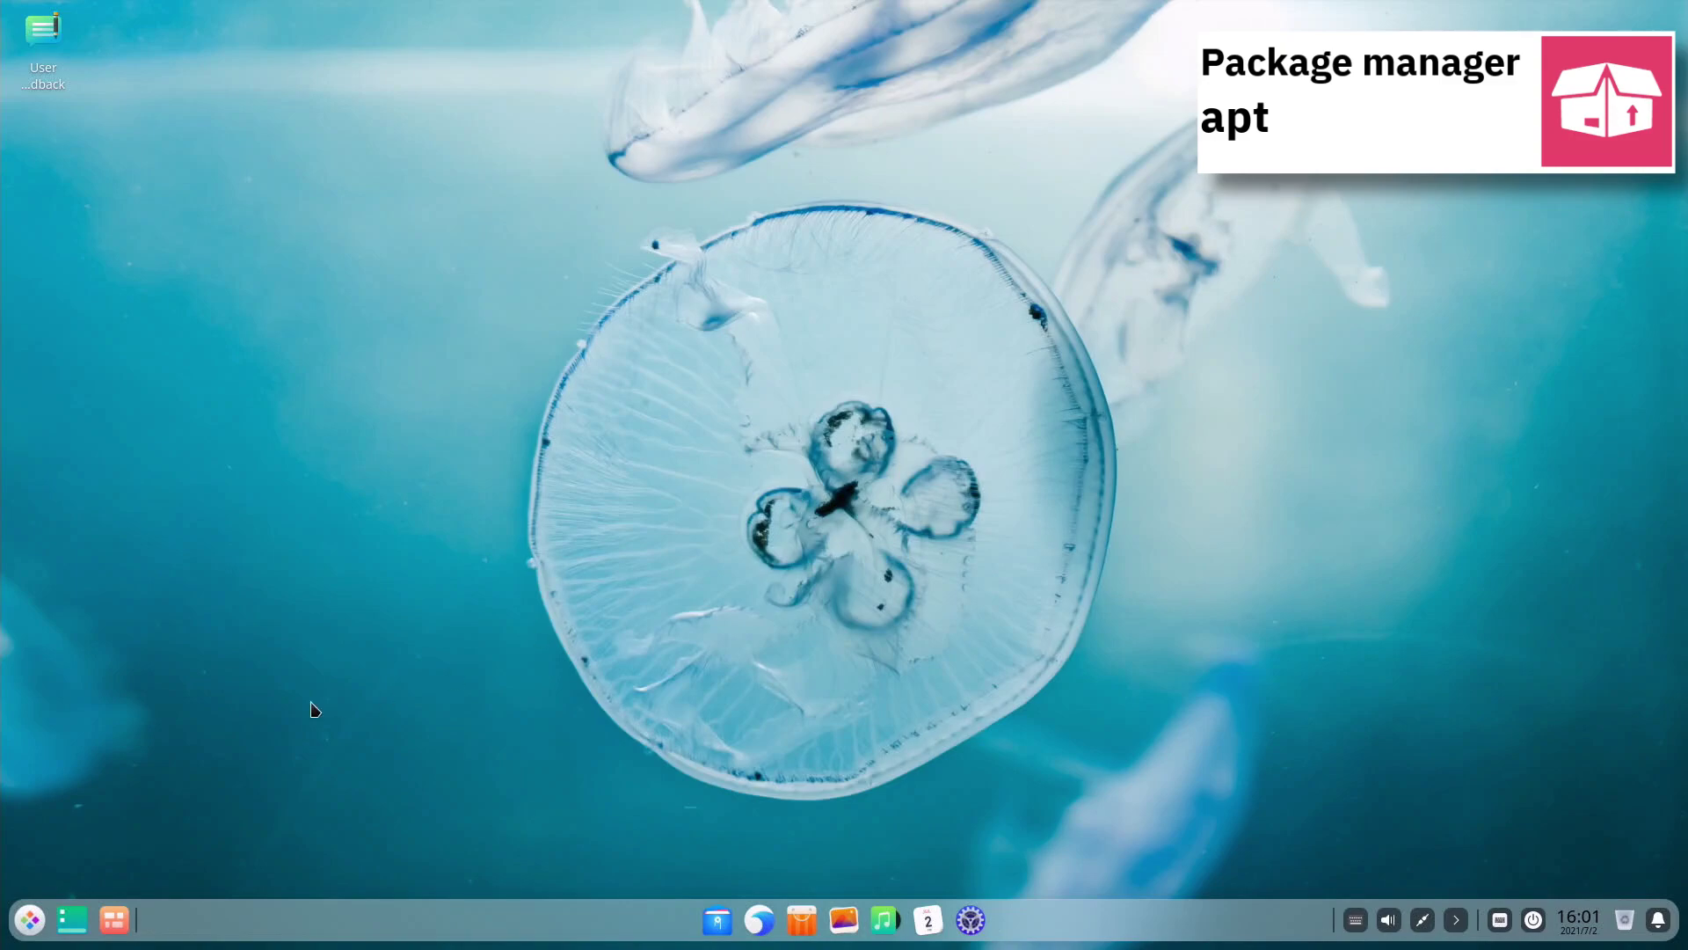
- Launch Draw from the launcher's Graphics category, view its blank canvas and close it
left_click(31, 919)
left_click(91, 869)
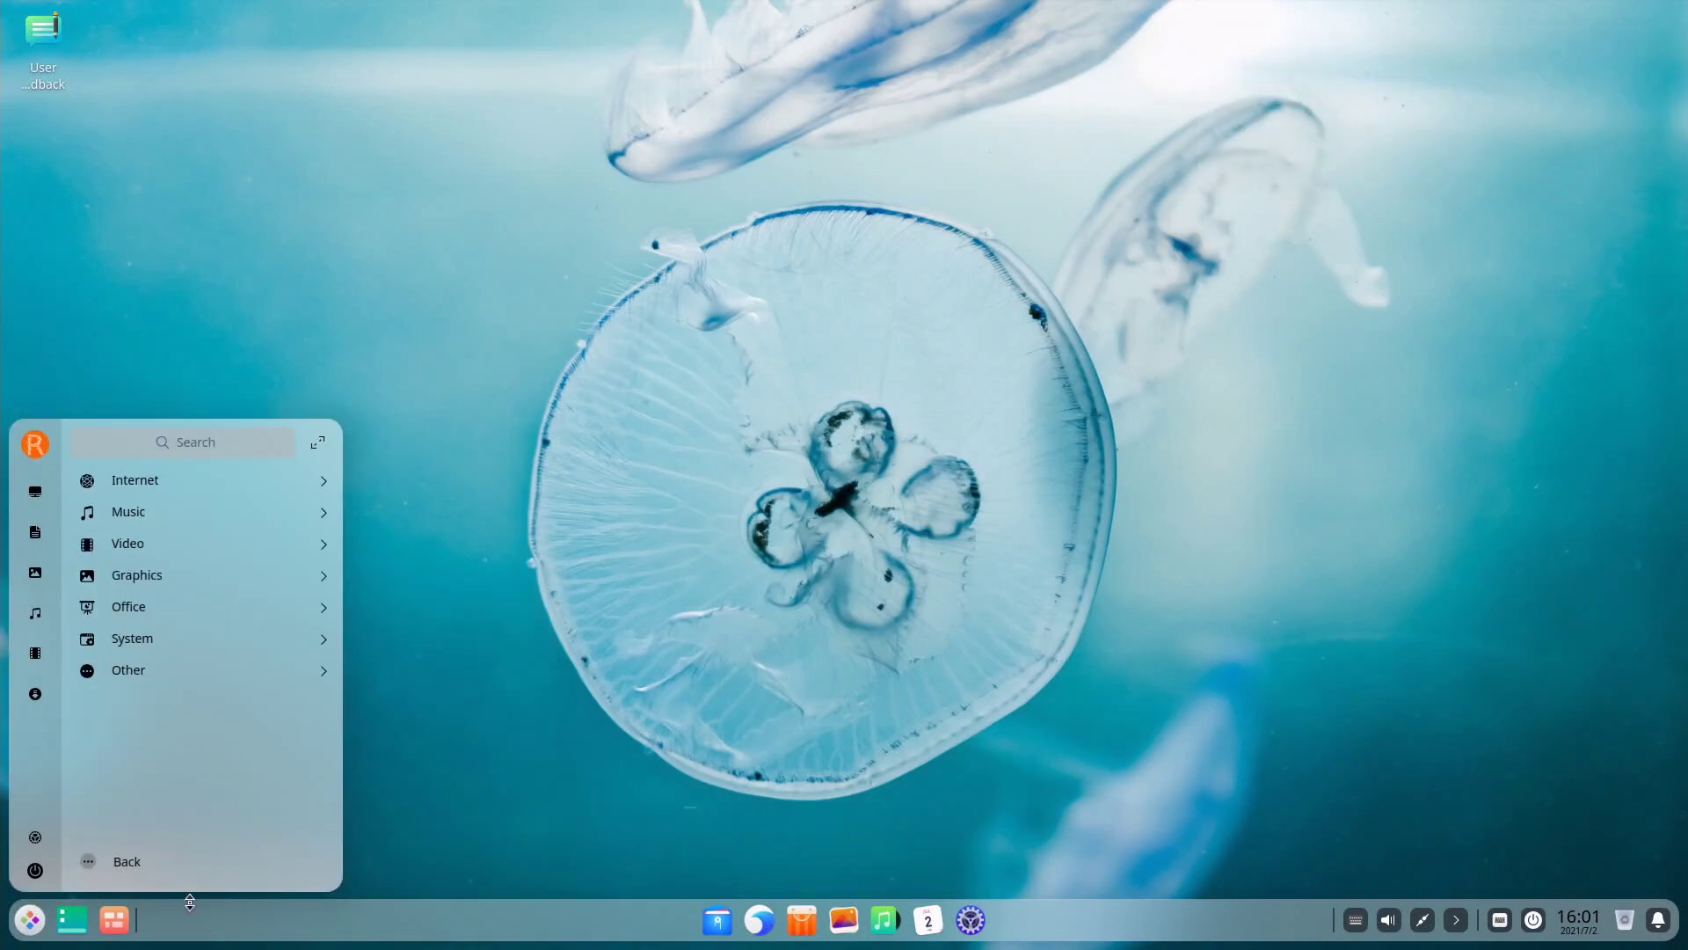
left_click(327, 576)
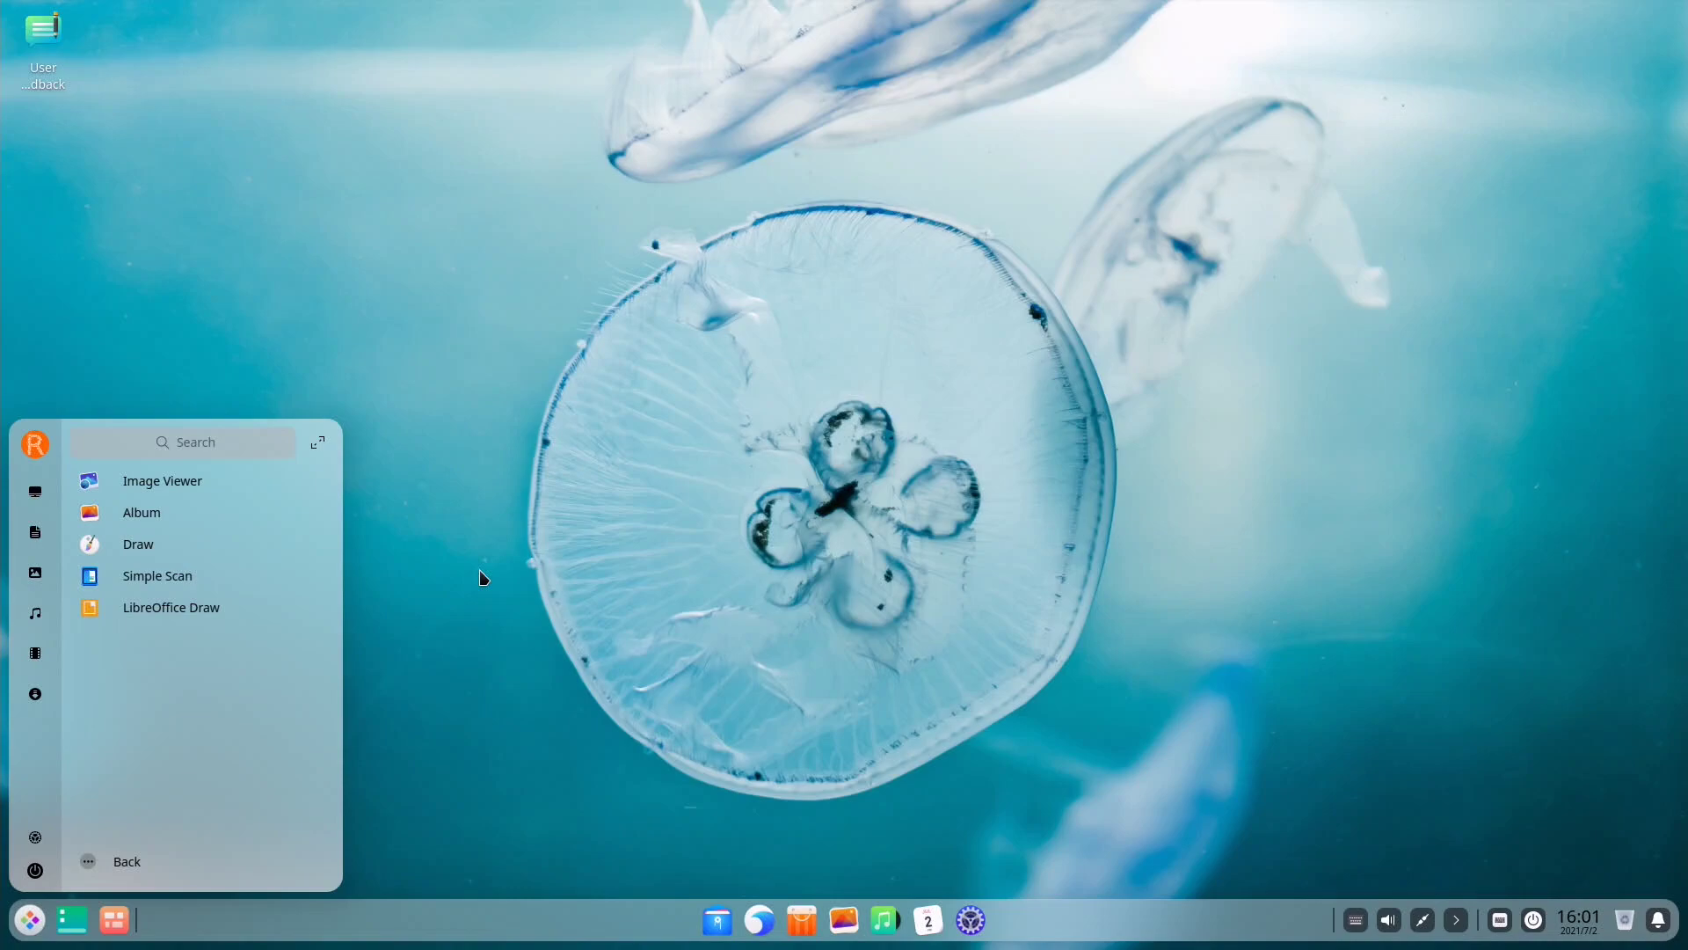
left_click(265, 543)
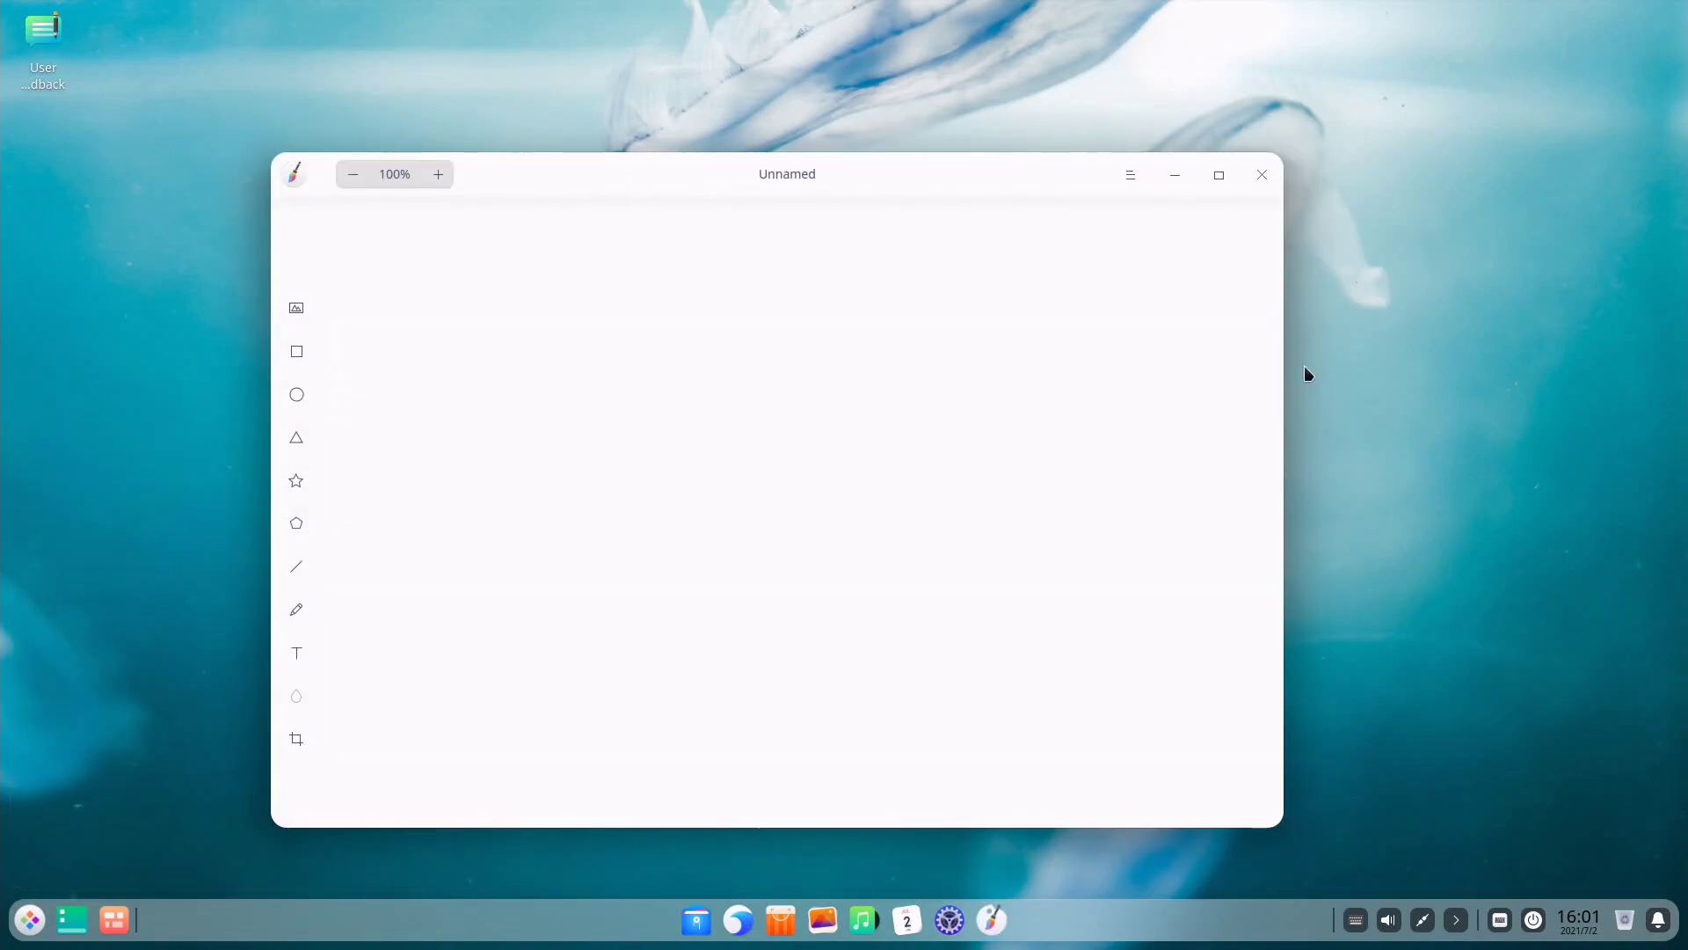
left_click(1262, 174)
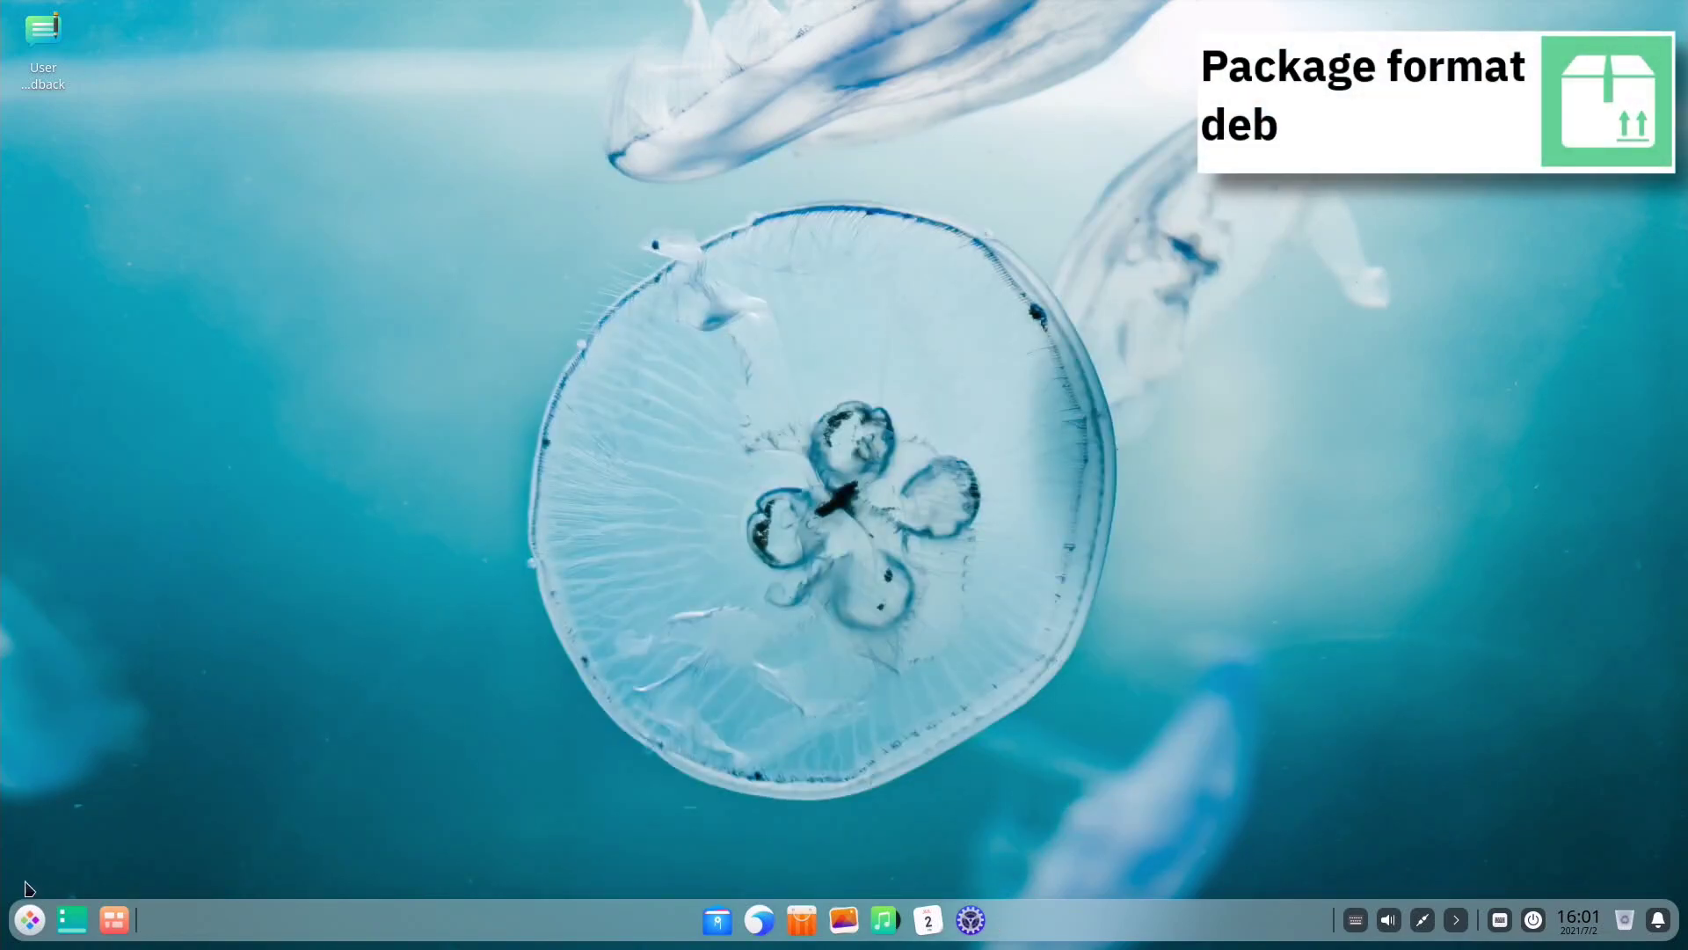
- Launch LibreOffice Writer from the launcher's Office category, view the blank document and close it
left_click(29, 920)
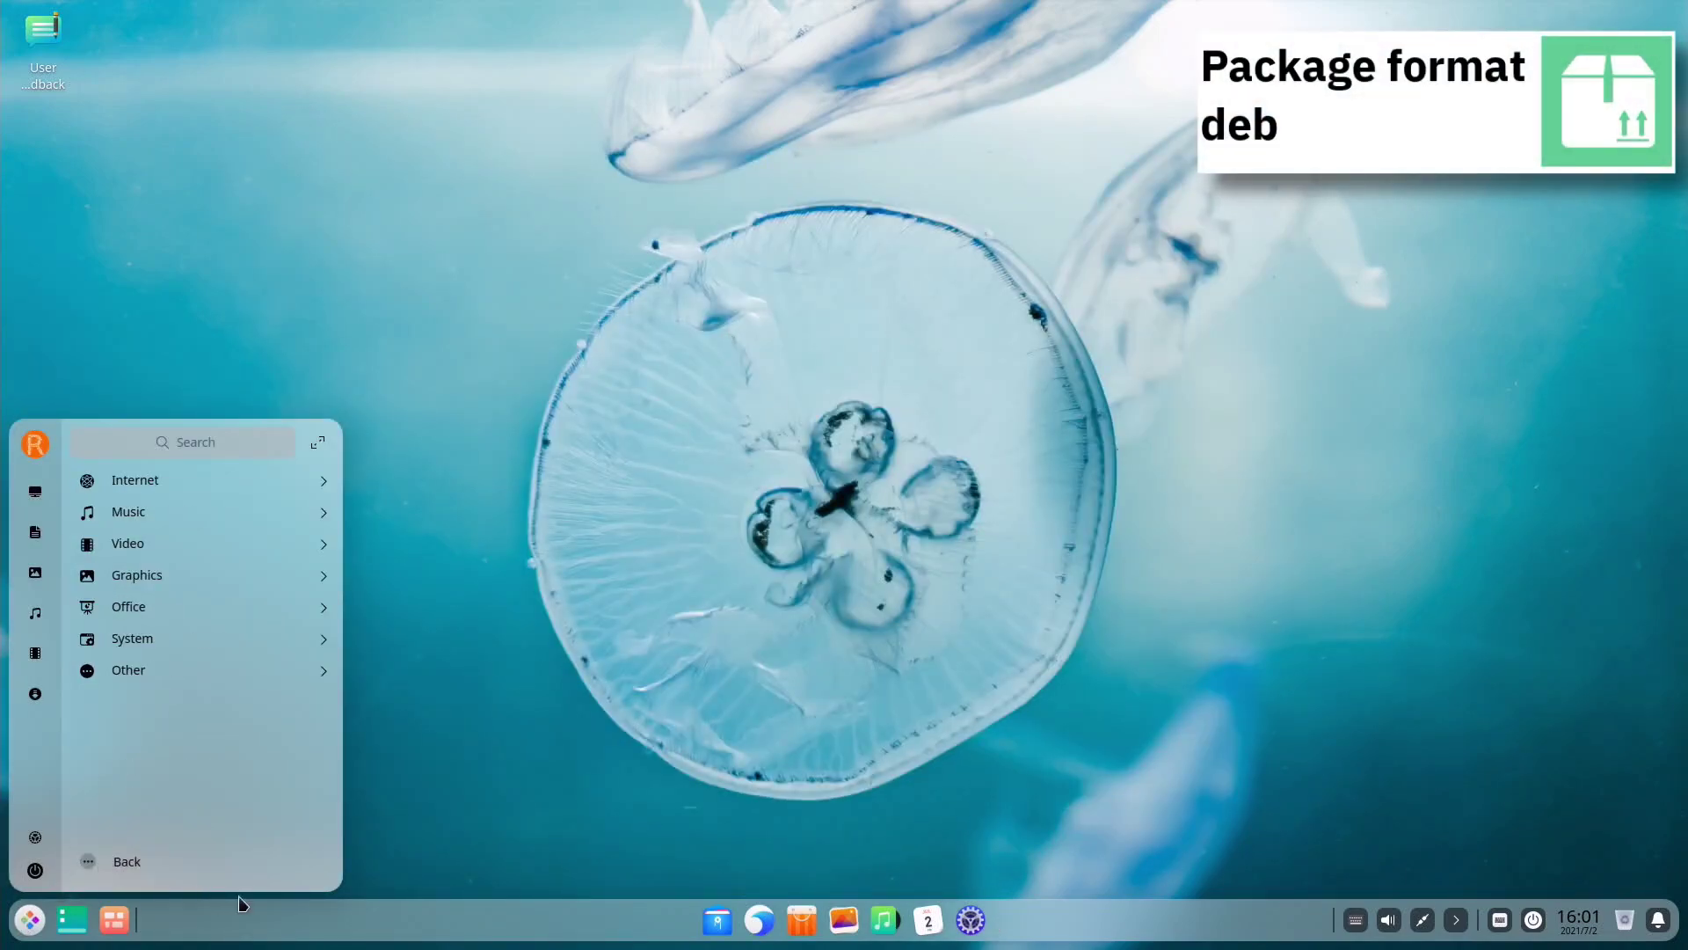
left_click(324, 608)
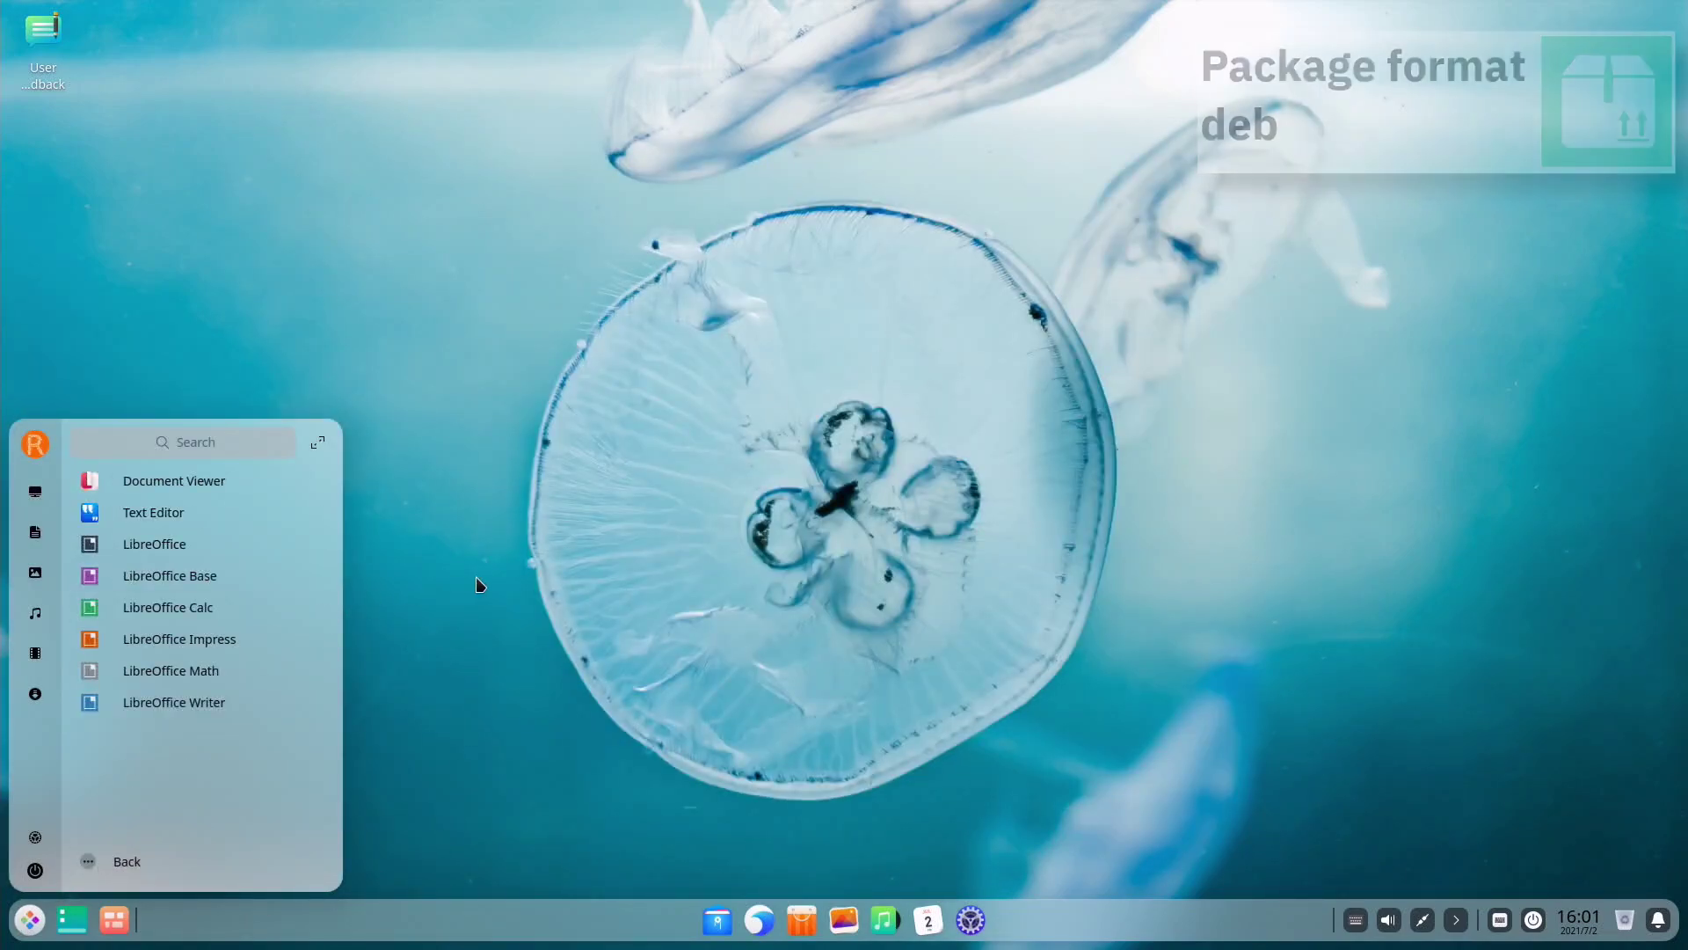
left_click(197, 704)
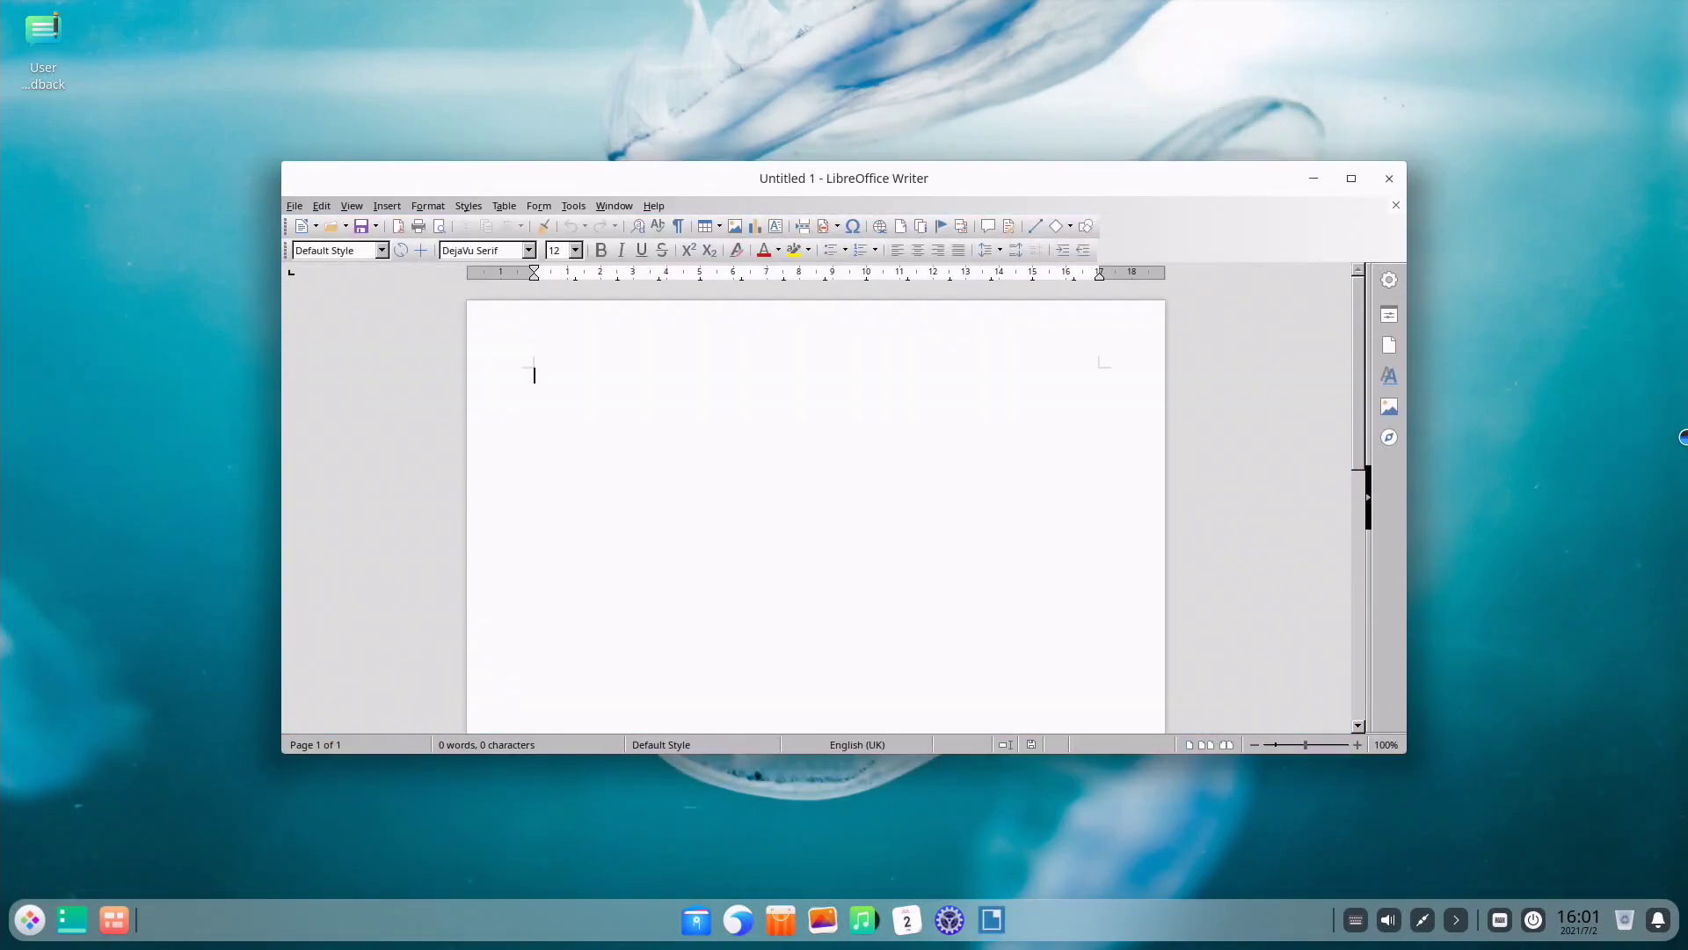
left_click(1389, 178)
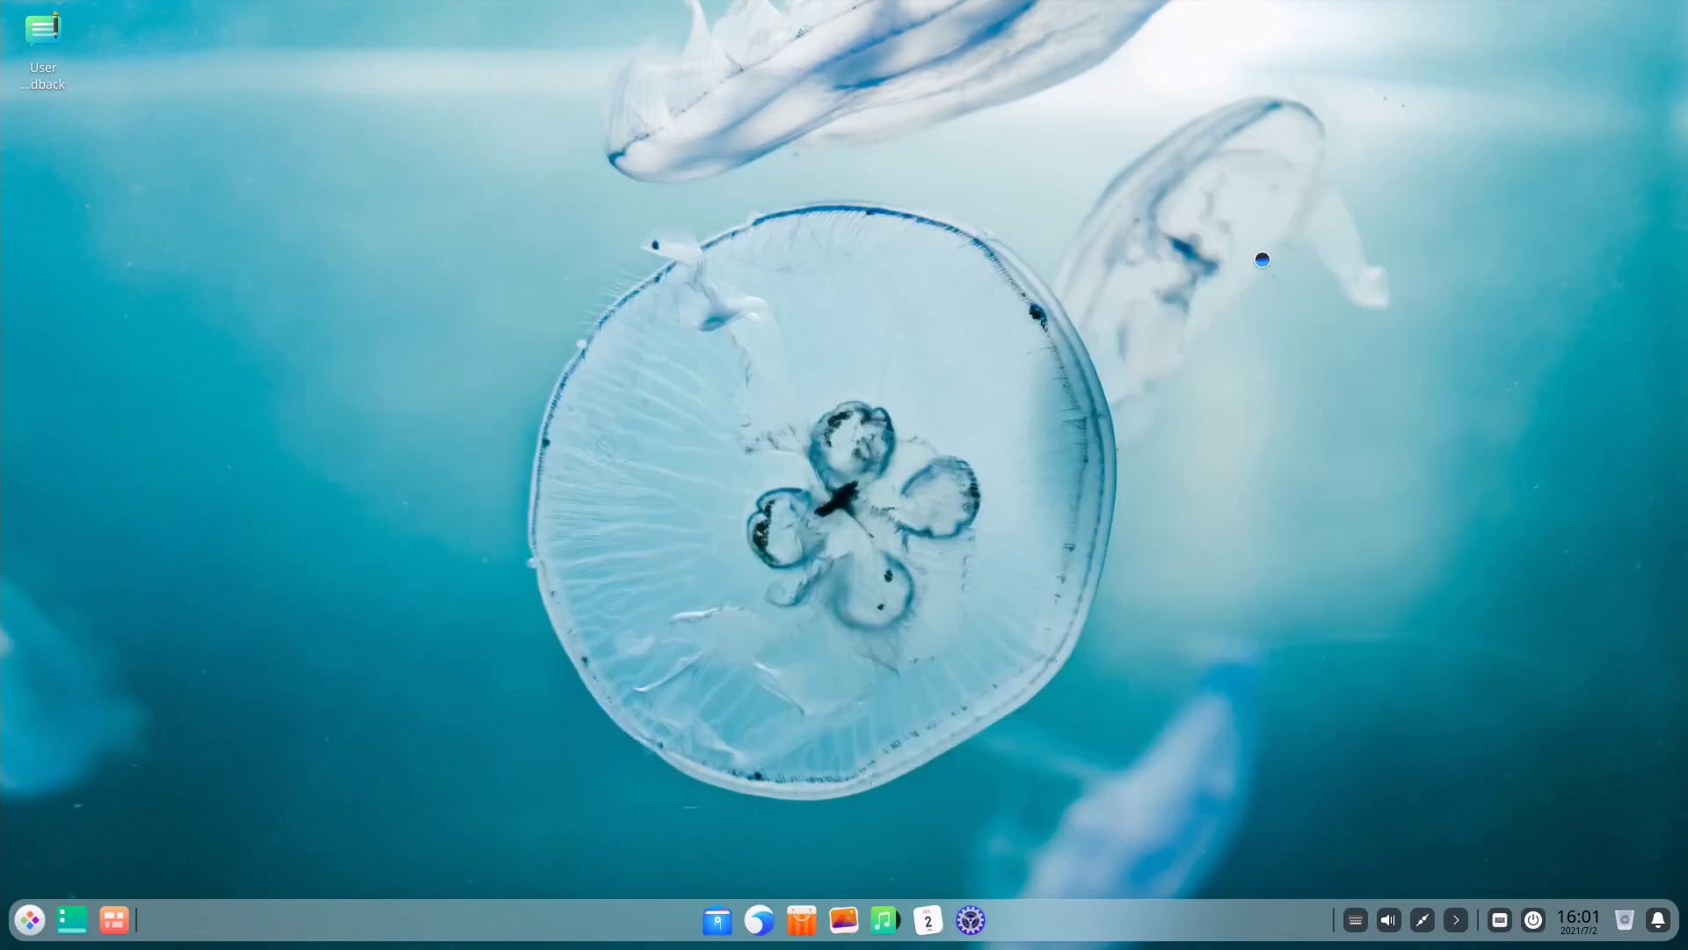
- Look through the launcher's System category, open the App Store to view its Editor's Choice apps, and close it
left_click(29, 920)
left_click(107, 862)
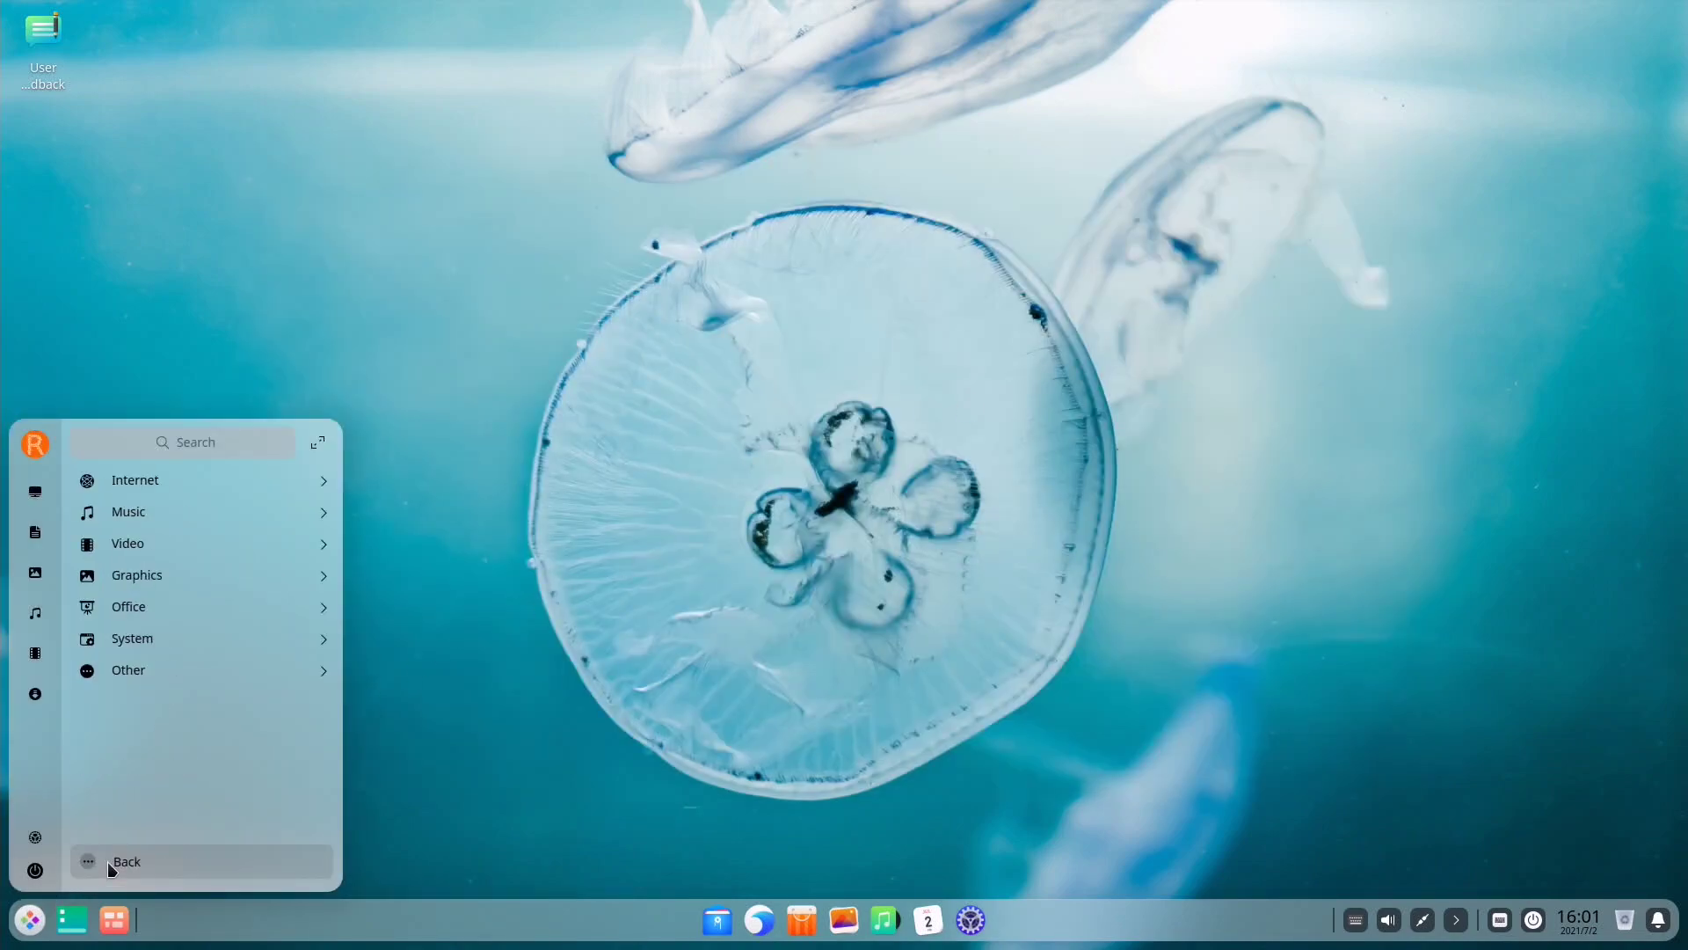
left_click(324, 643)
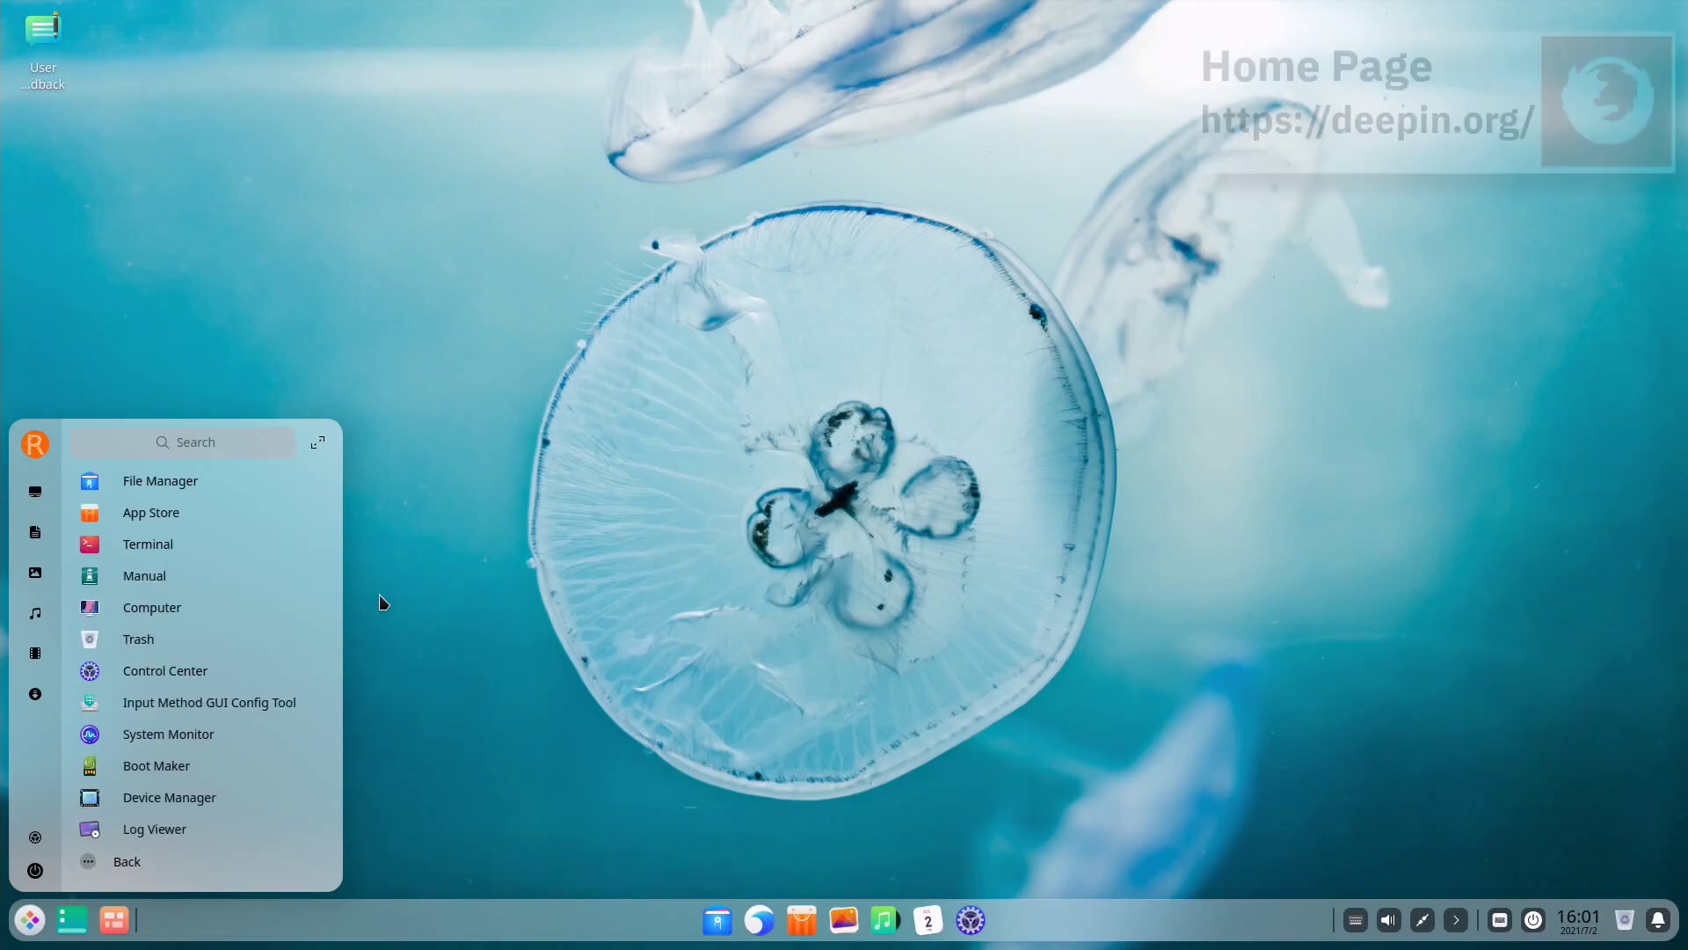
scroll(323, 632, "down", 3)
scroll(321, 629, "down", 3)
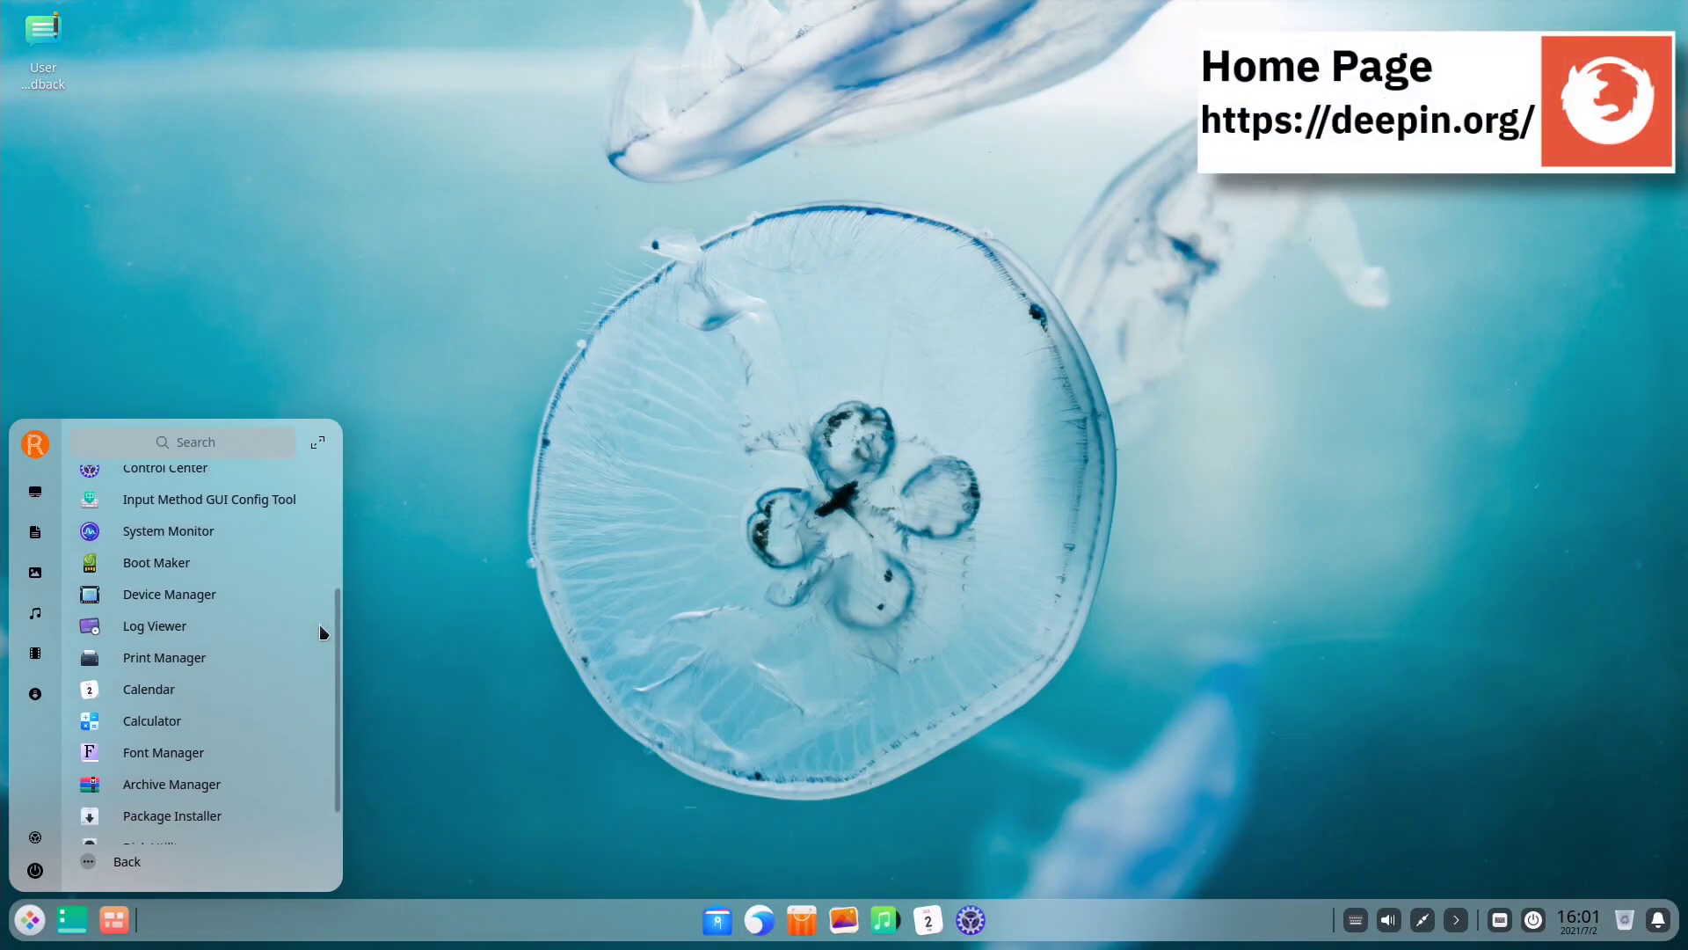
scroll(320, 626, "up", 5)
left_click(250, 511)
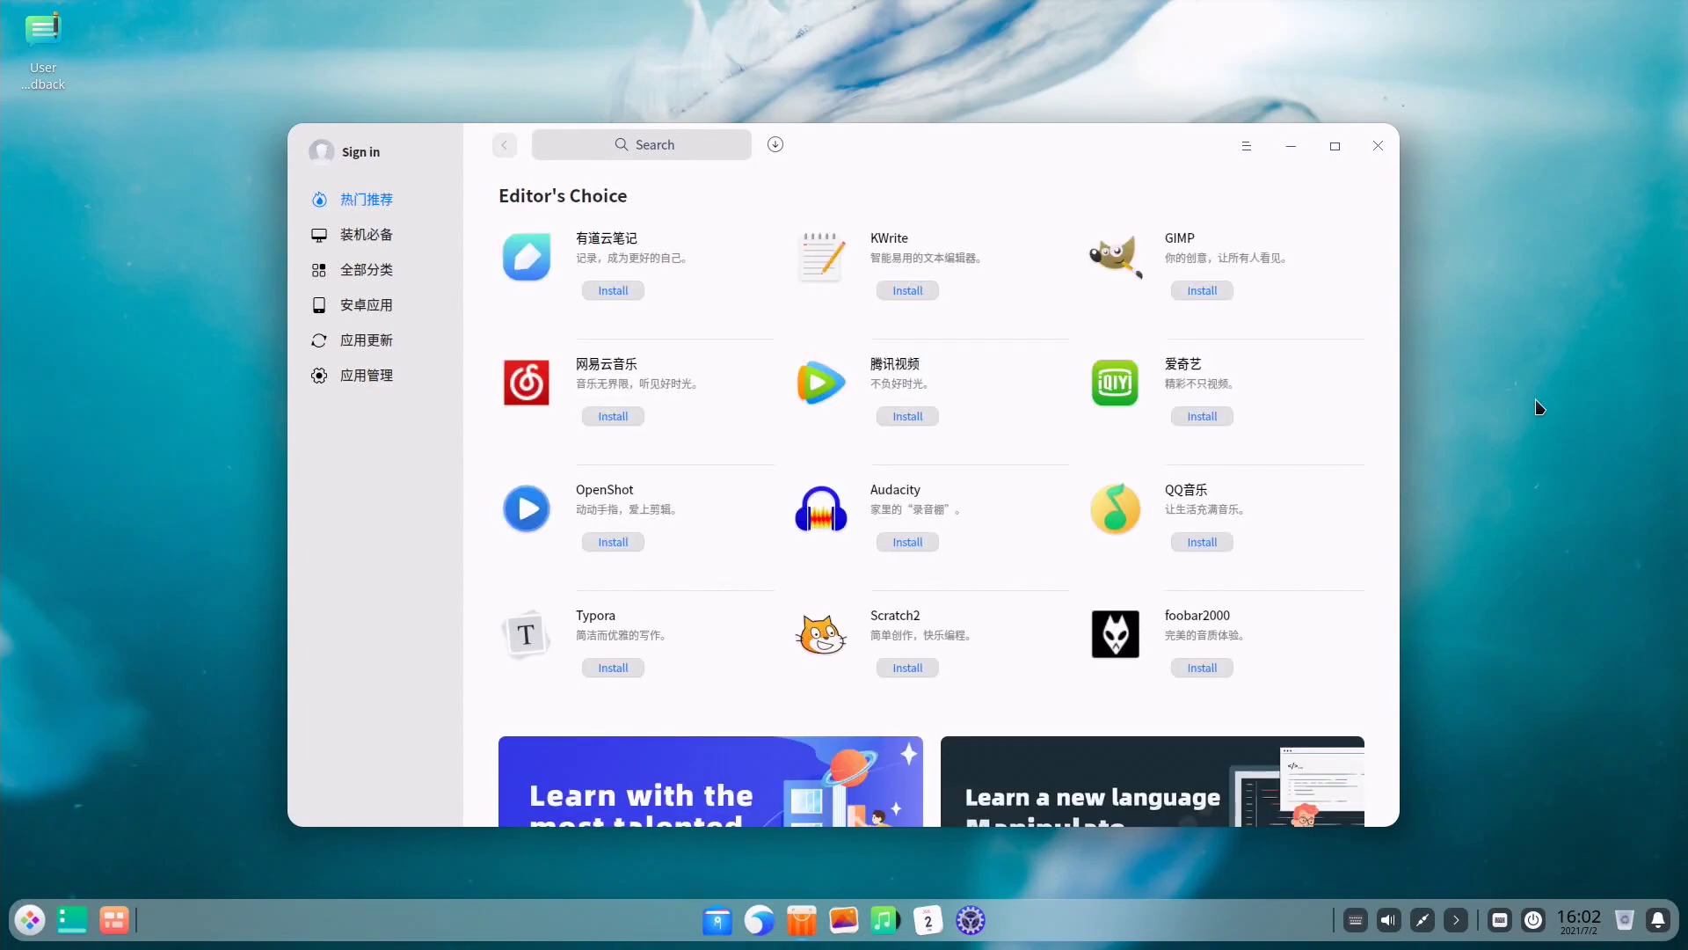
left_click(1377, 147)
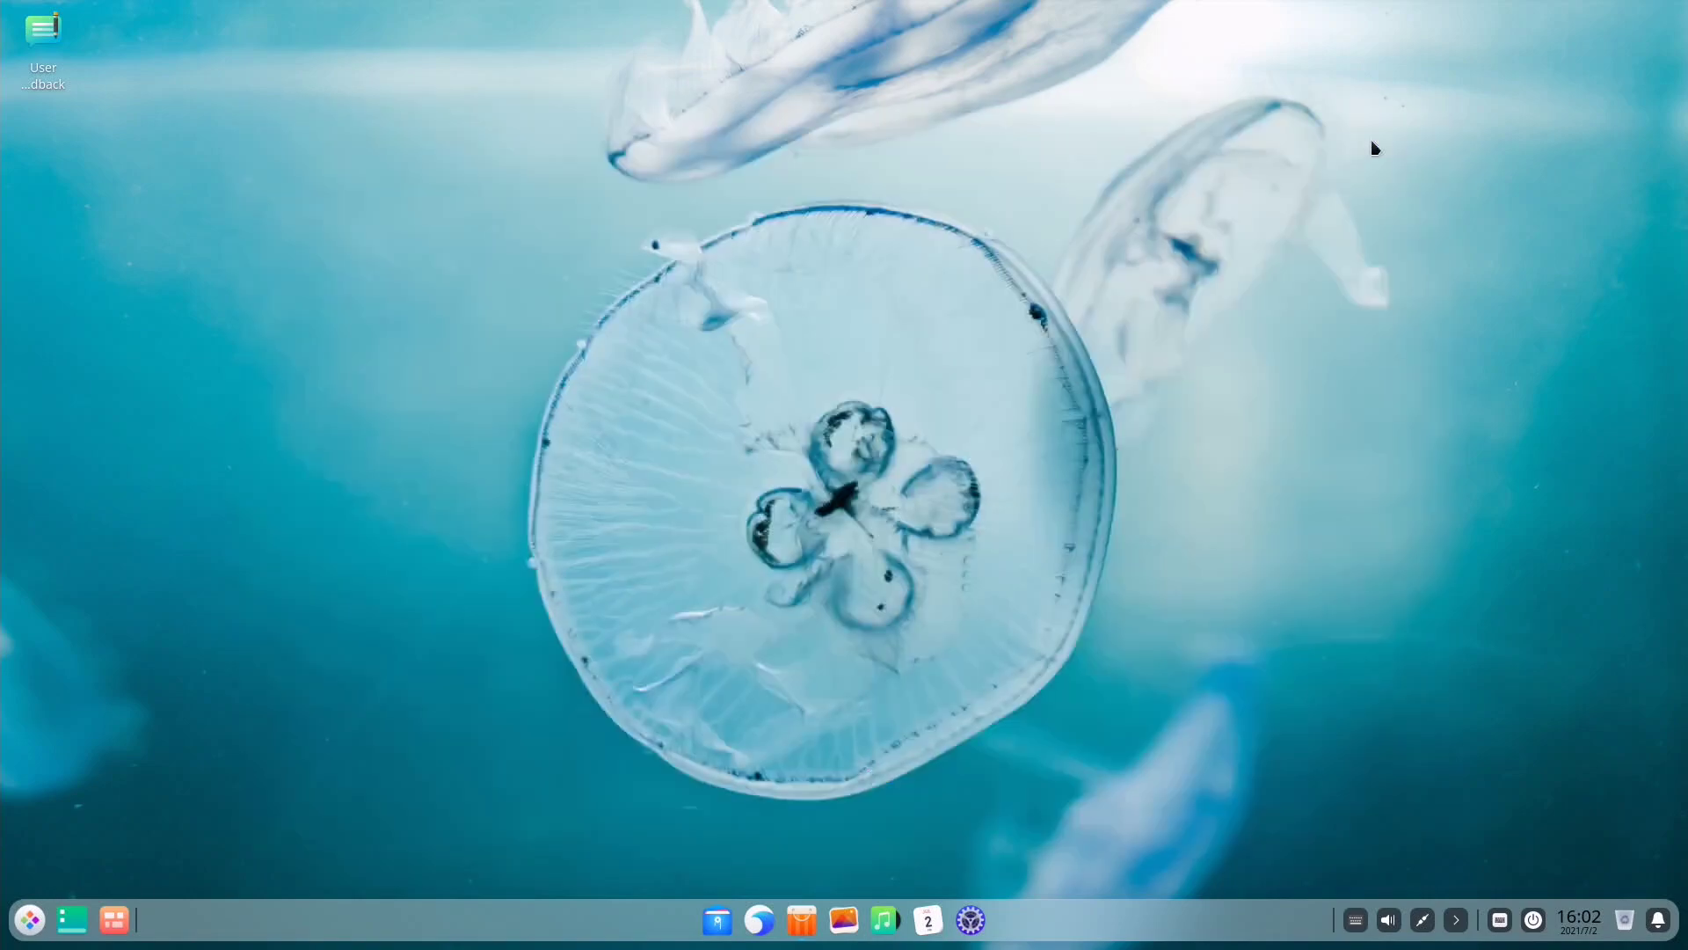